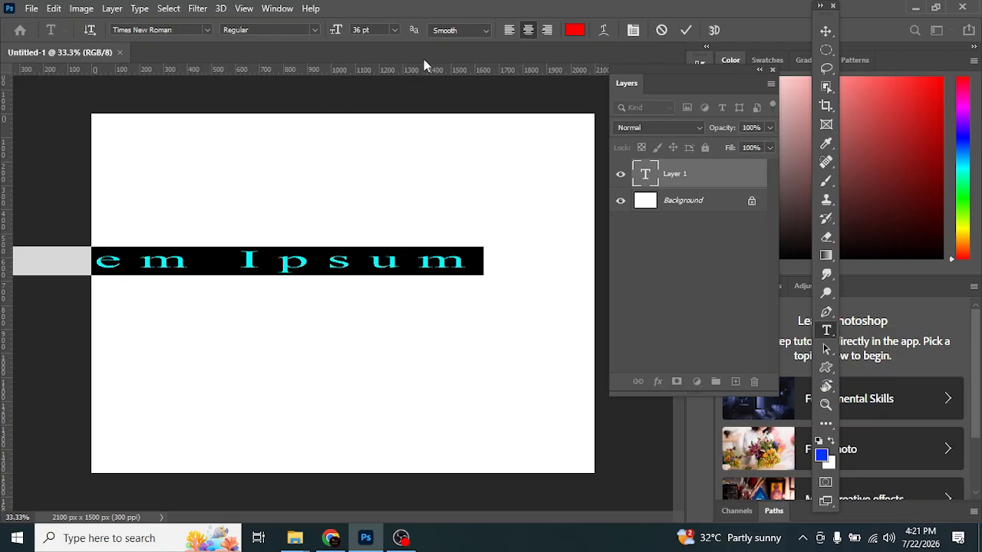
- Set the Lorem Ipsum text's horizontal scale to 115% and move the text to just below the canvas centre
left_click(633, 31)
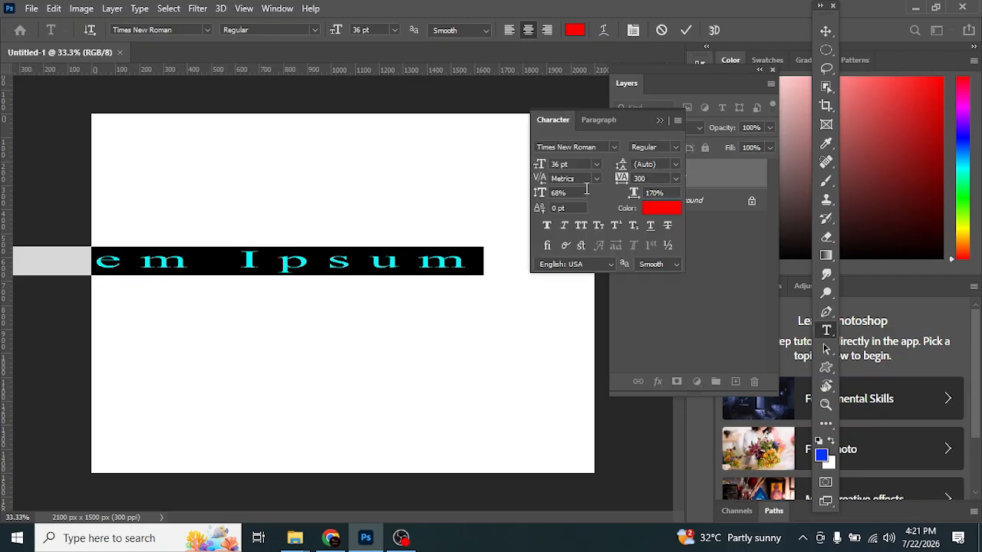
left_click_drag(632, 197, 592, 209)
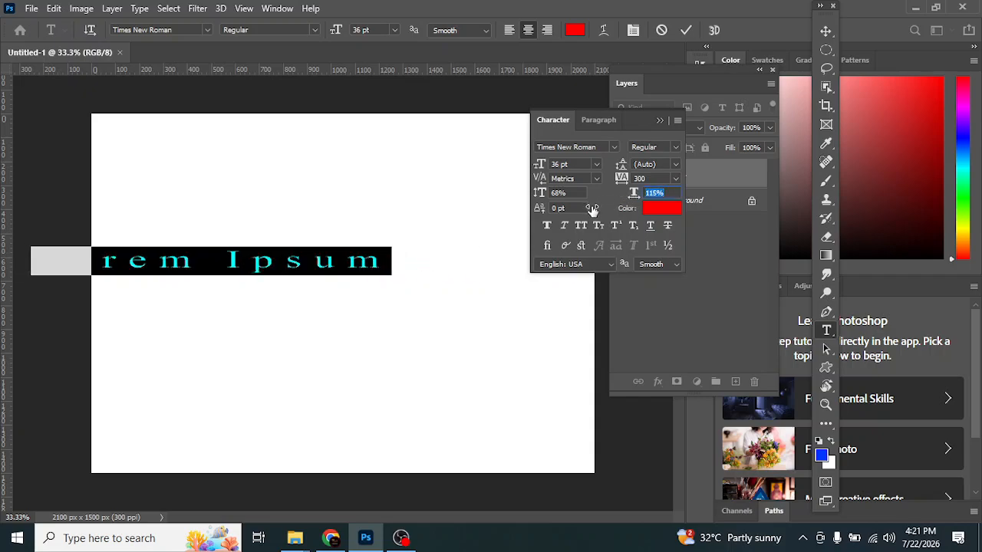
left_click(316, 157)
left_click(827, 30)
left_click_drag(272, 258, 405, 304)
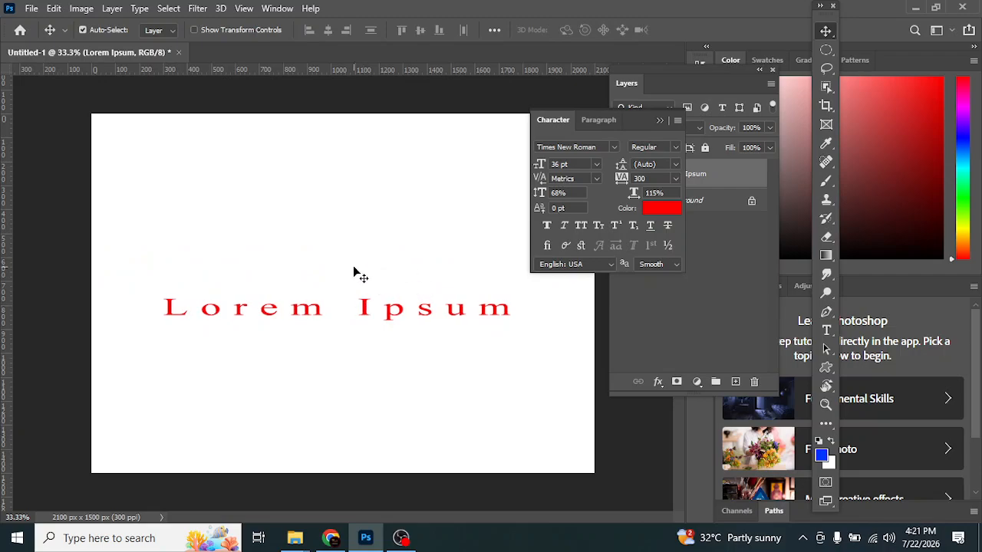
left_click(660, 121)
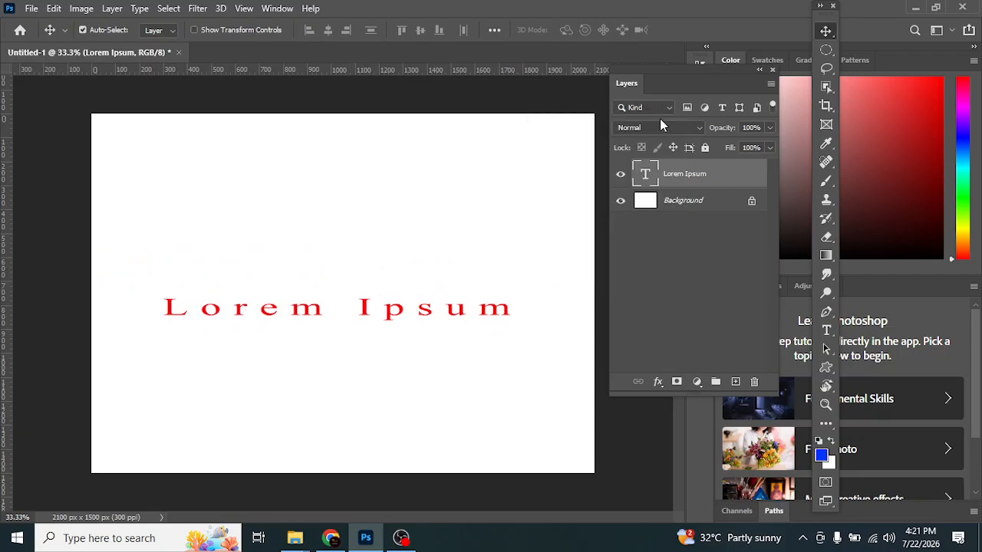
double_click(752, 177)
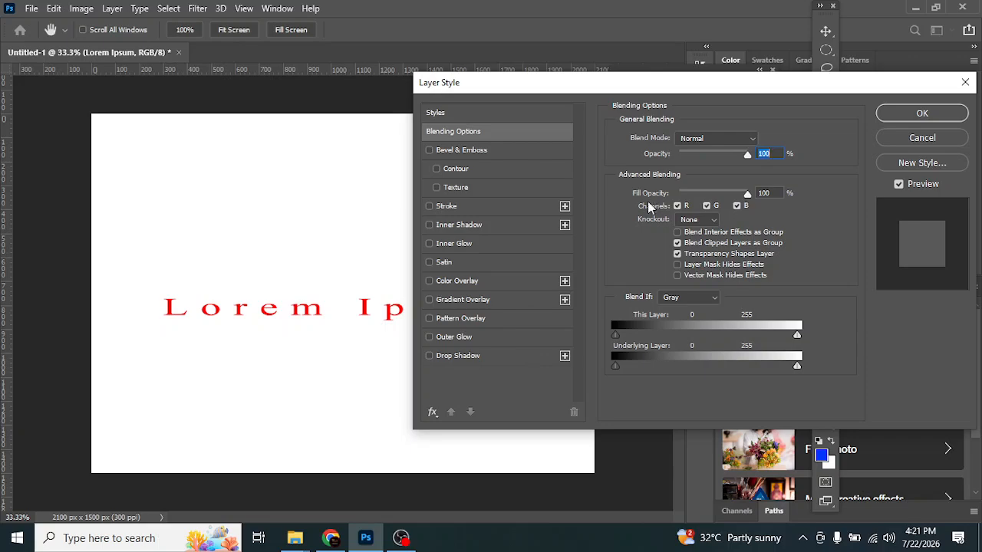
left_click(903, 141)
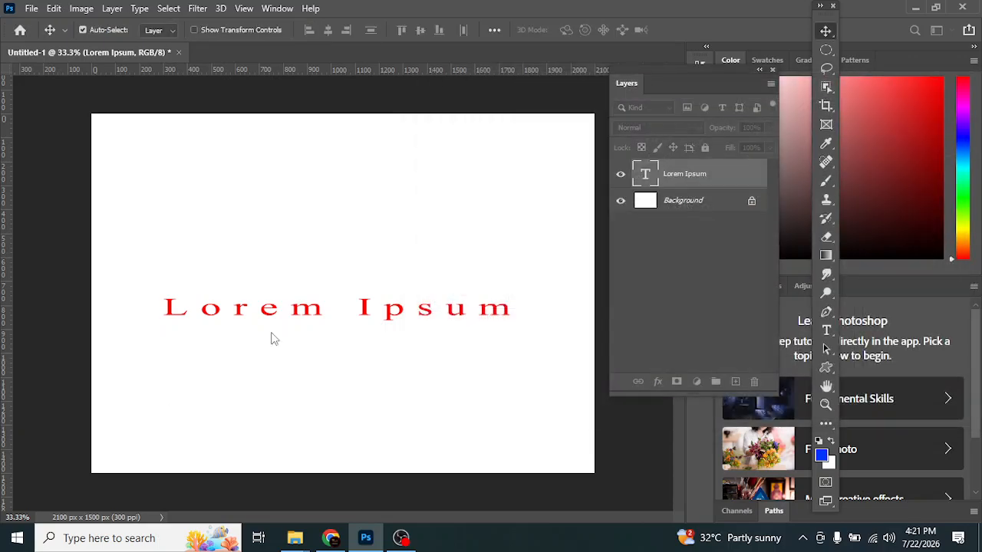
- Set the Lorem Ipsum text's font style to Bold and its horizontal scale to 82%
double_click(366, 318)
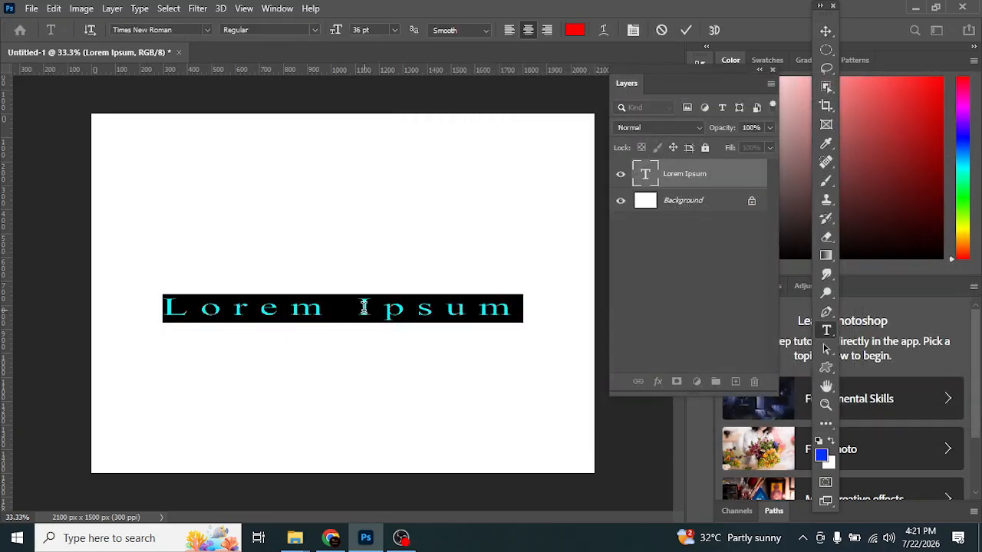
left_click(313, 30)
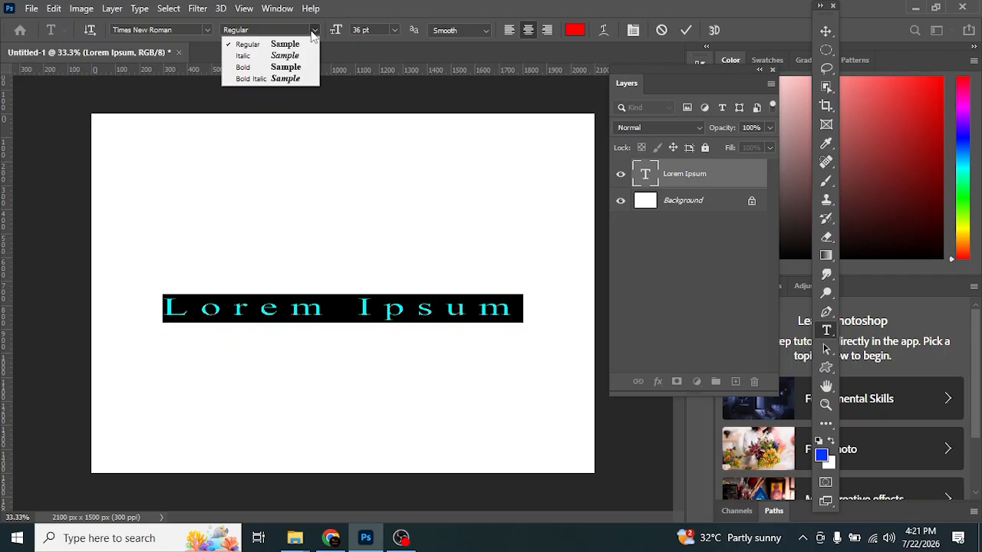
left_click(270, 69)
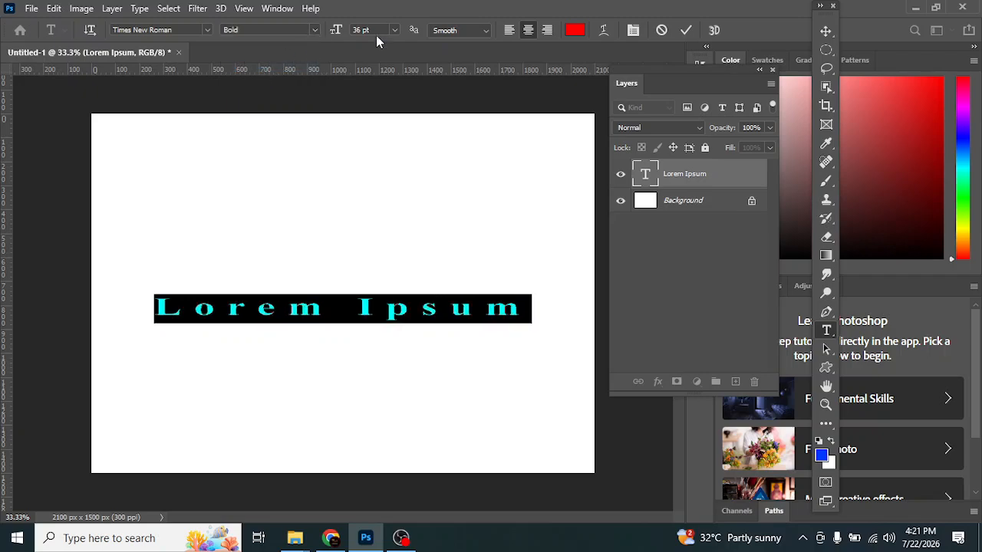
left_click(633, 30)
left_click(655, 194)
left_click_drag(637, 200, 613, 200)
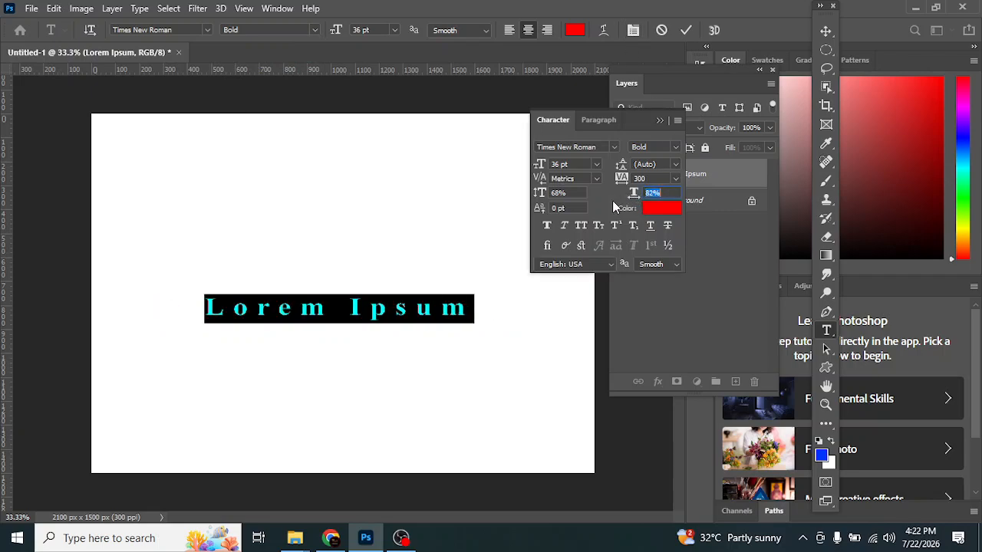
left_click(662, 119)
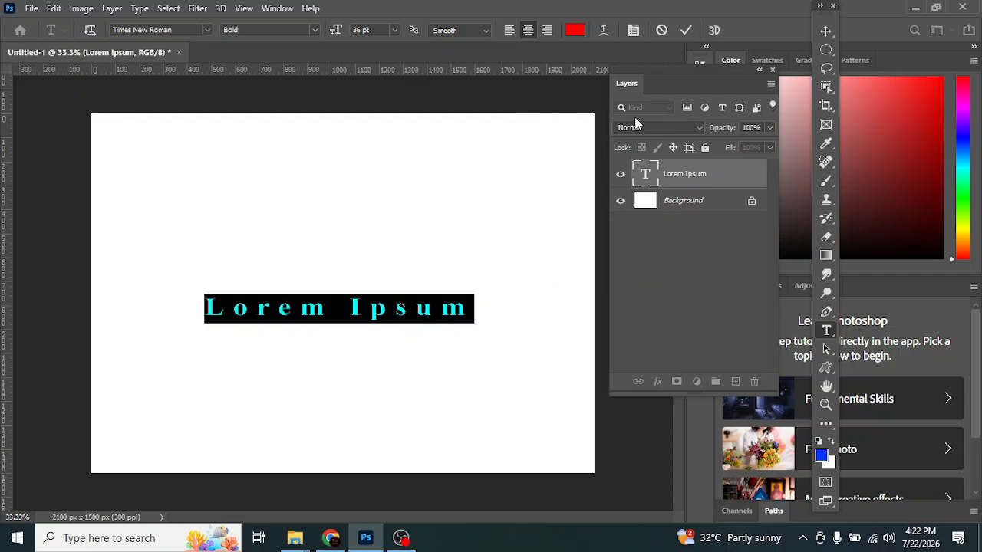
left_click(834, 30)
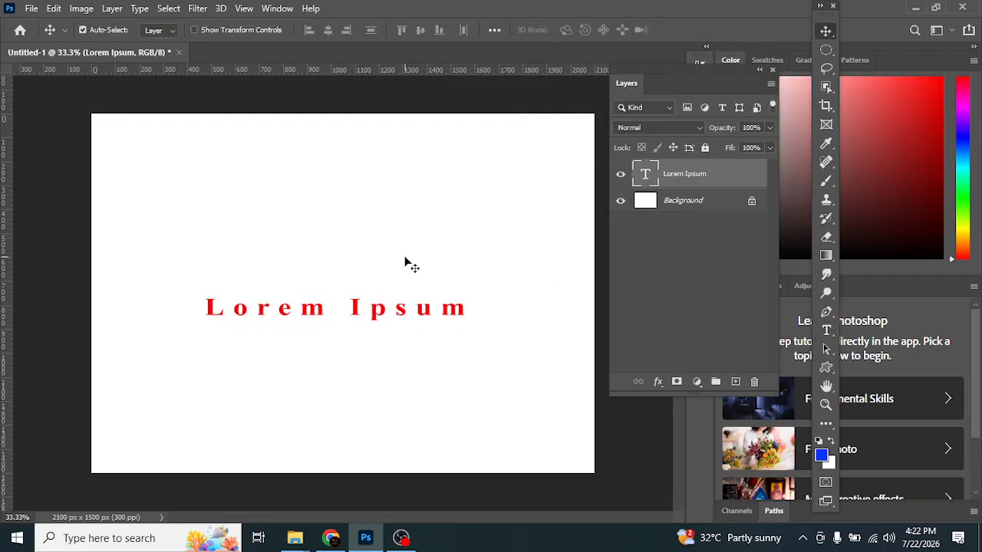
double_click(733, 183)
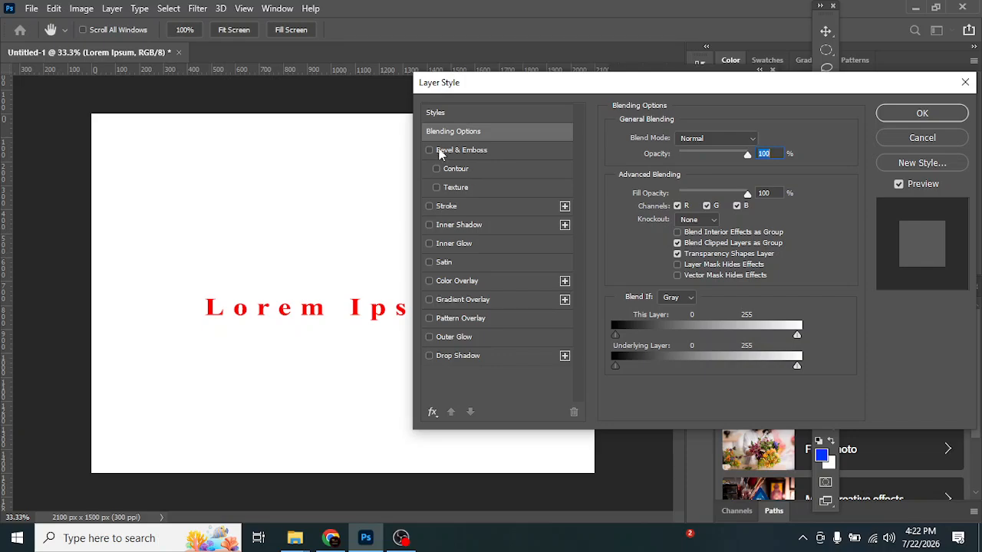
left_click(429, 151)
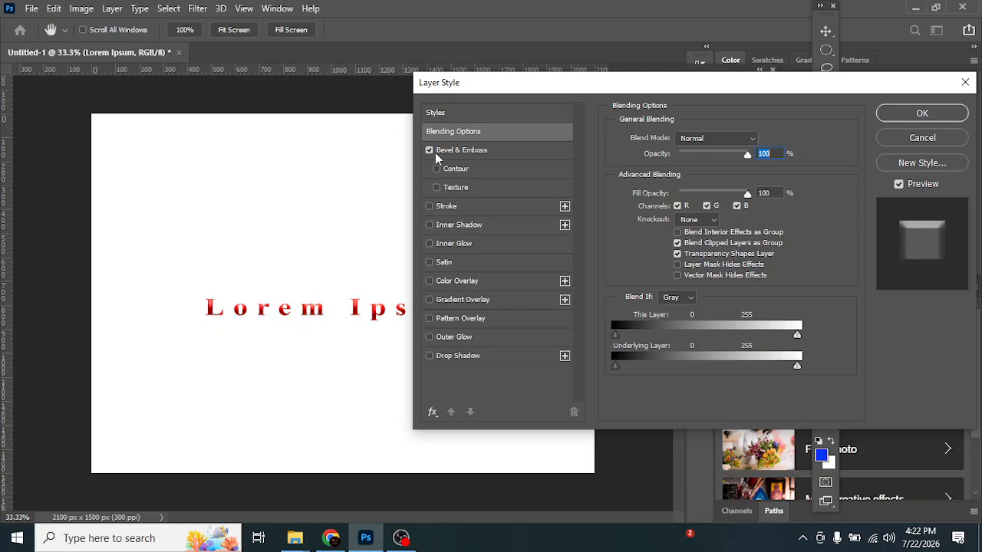
left_click(473, 151)
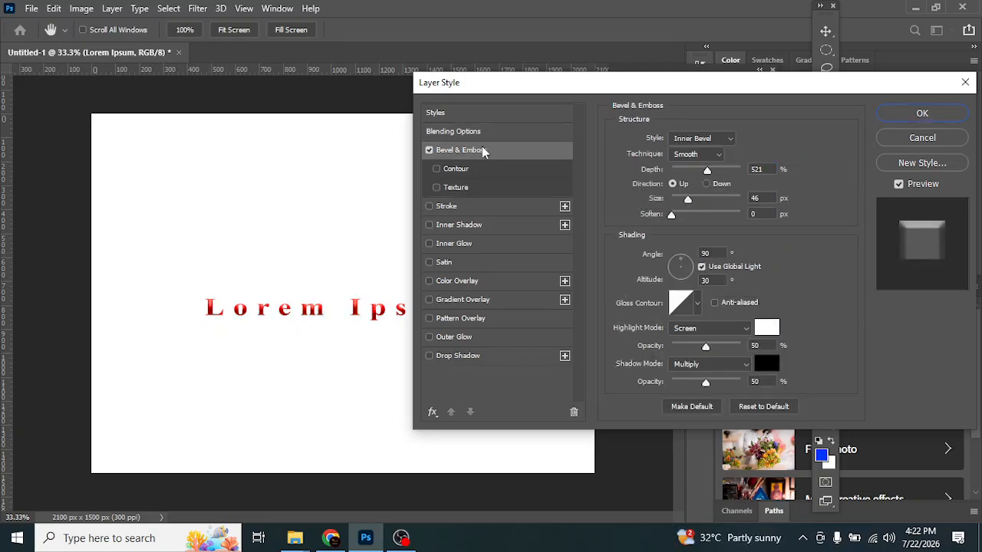
left_click(774, 408)
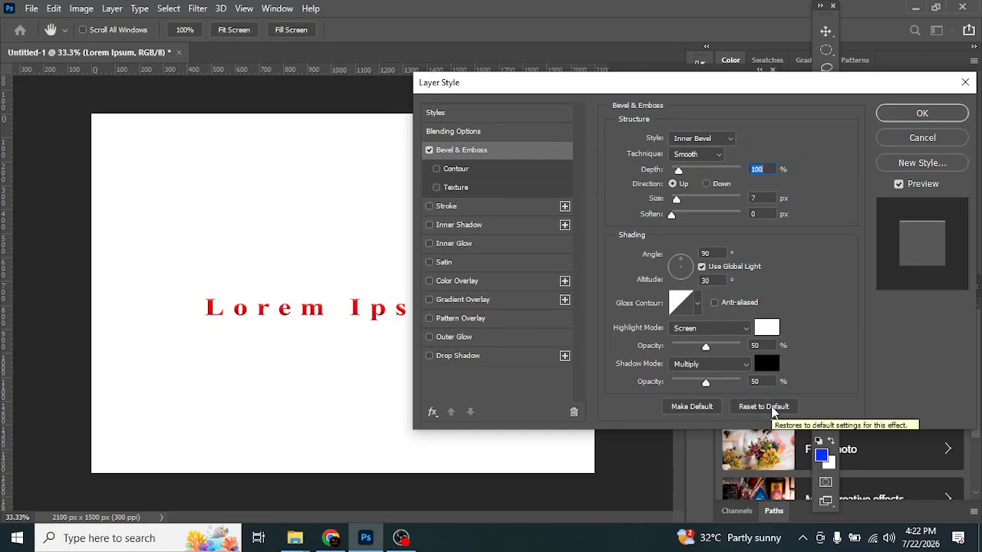
left_click(936, 139)
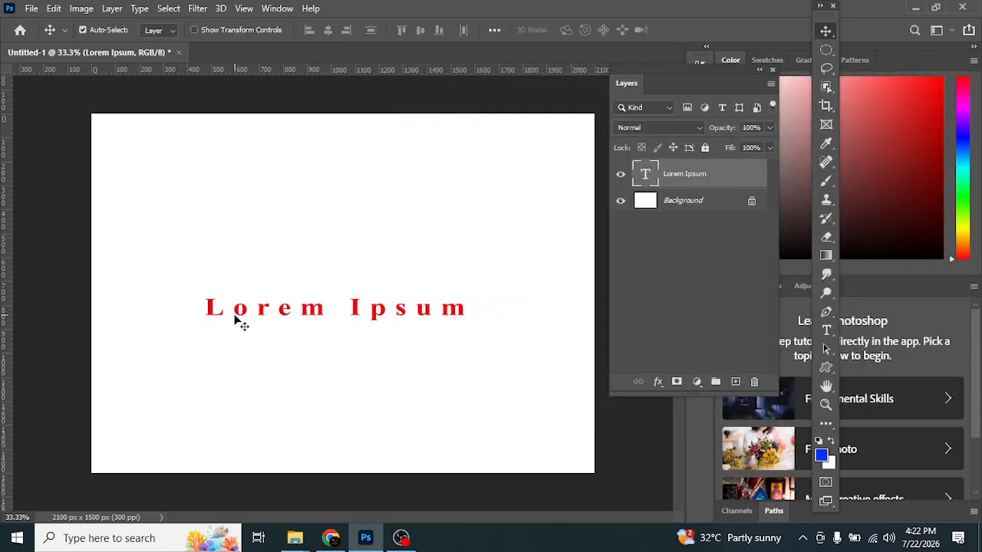
- Delete every letter of the Lorem Ipsum text except the initial L
double_click(237, 319)
left_click_drag(233, 311, 553, 300)
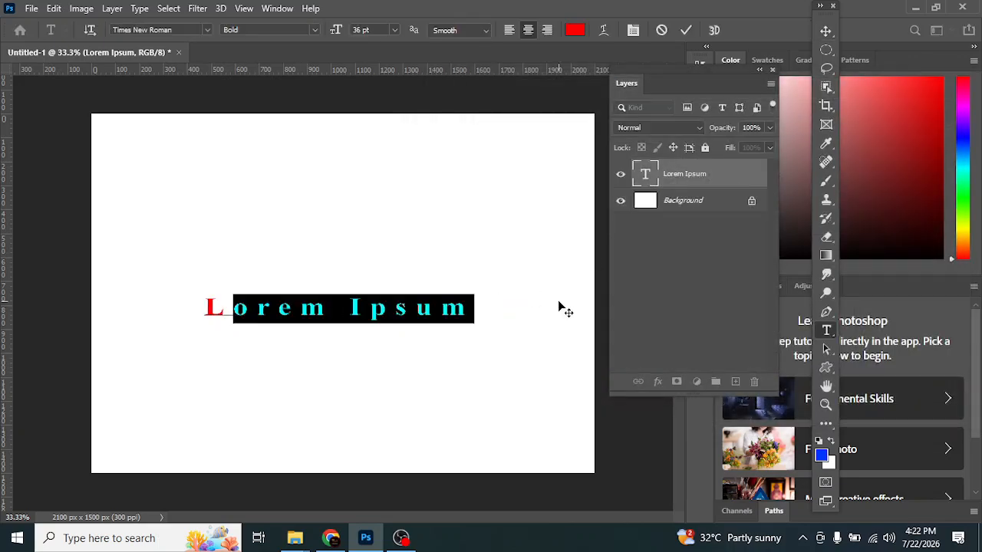
key("BackSpace")
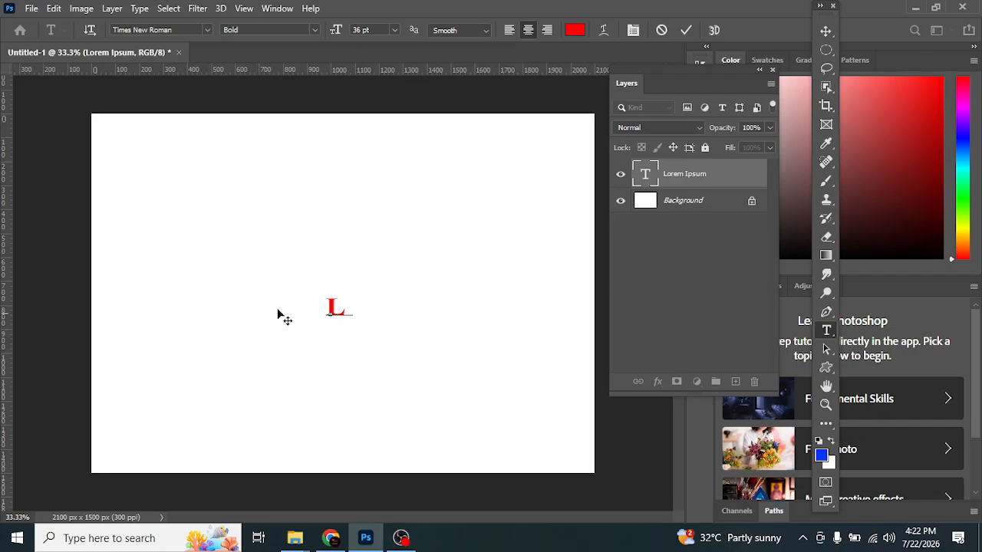
- Set the letter L's font size to 200 pt and commit the text edit
left_click_drag(351, 307, 281, 304)
left_click(396, 31)
left_click(376, 213)
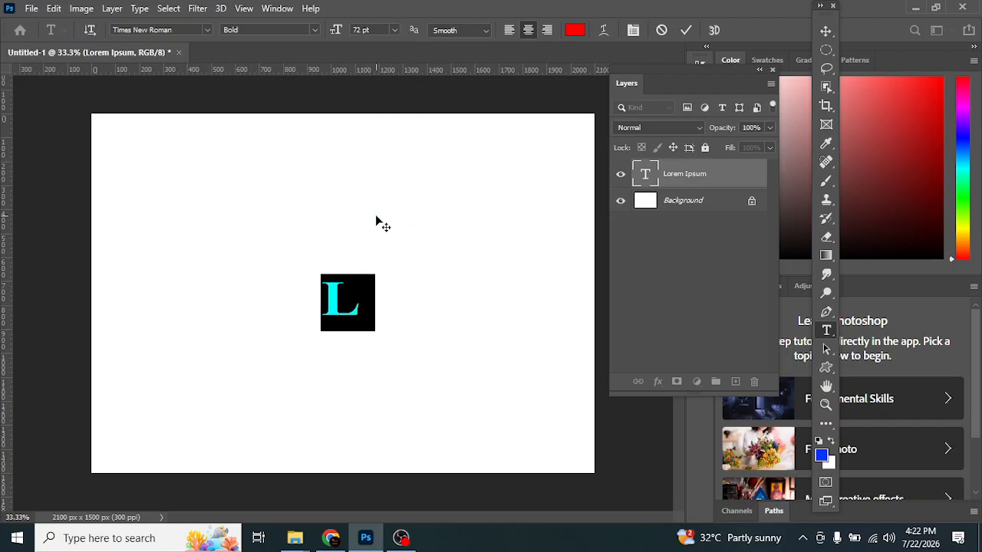
left_click(375, 29)
type("200")
key("Return")
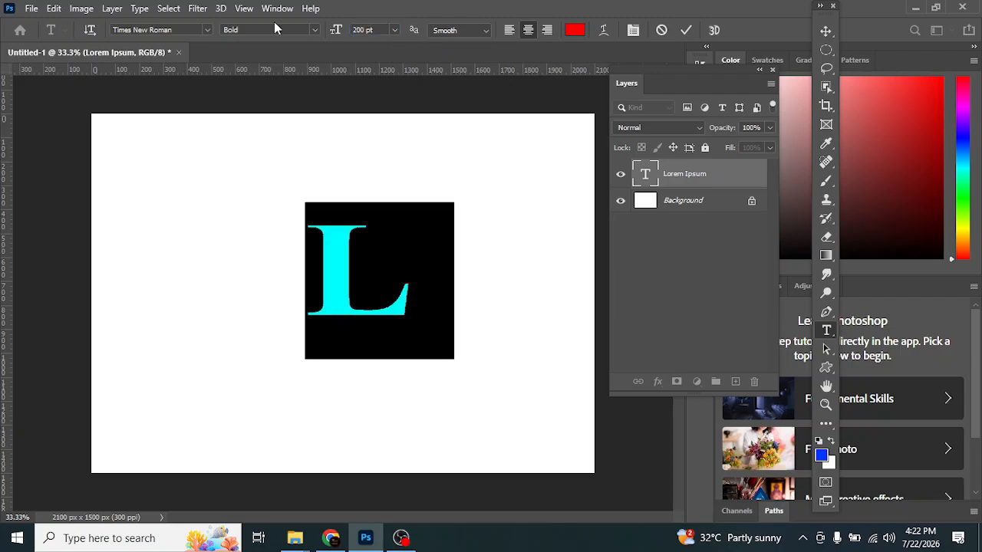
left_click(748, 176)
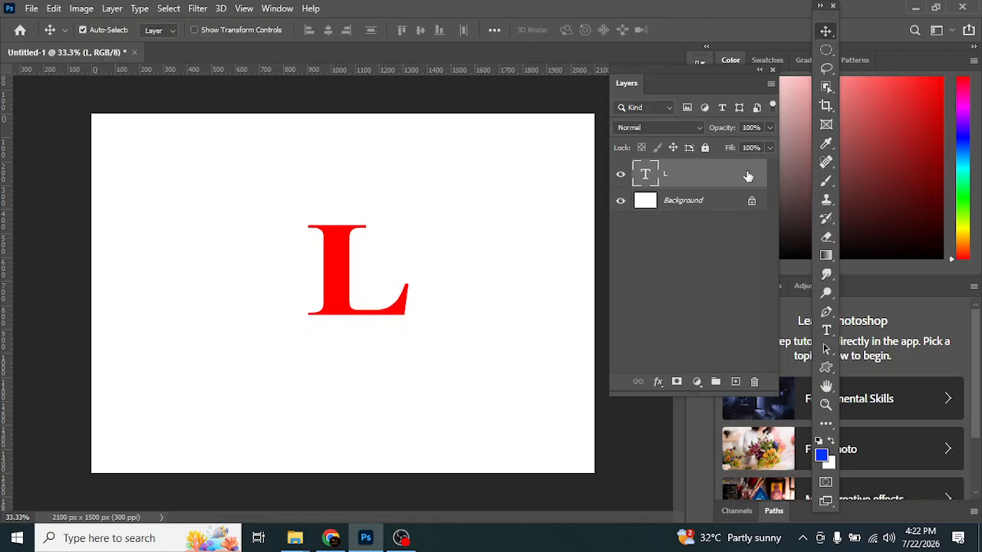
- Apply Bevel & Emboss to the L layer, reset it to default settings, and set depth to 251% and size to 35 px
double_click(748, 177)
left_click(480, 154)
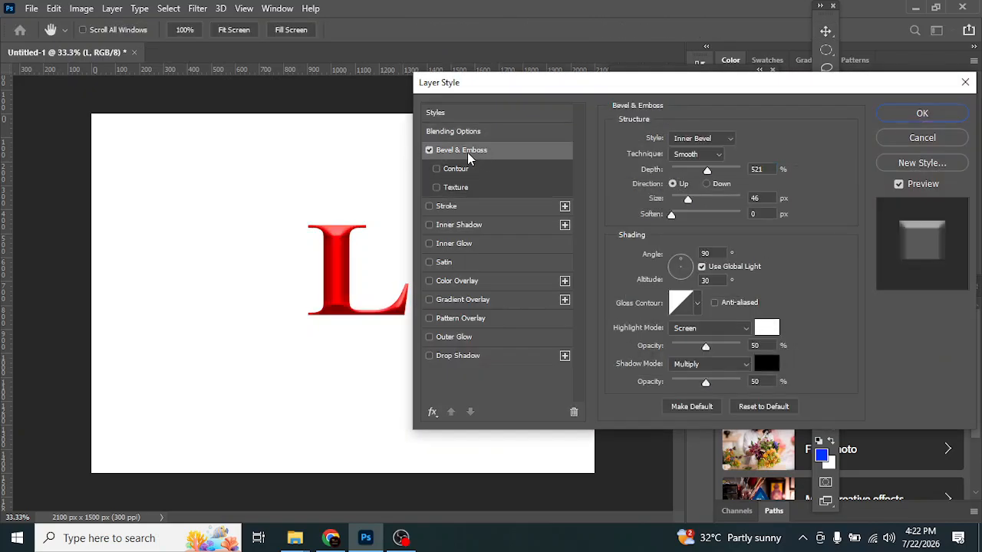
left_click(759, 413)
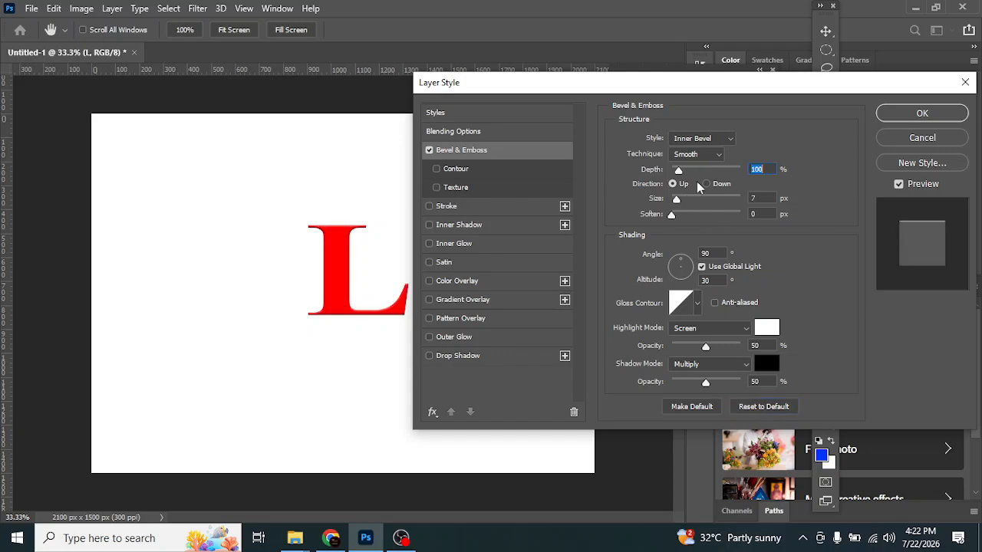
left_click_drag(564, 92, 634, 68)
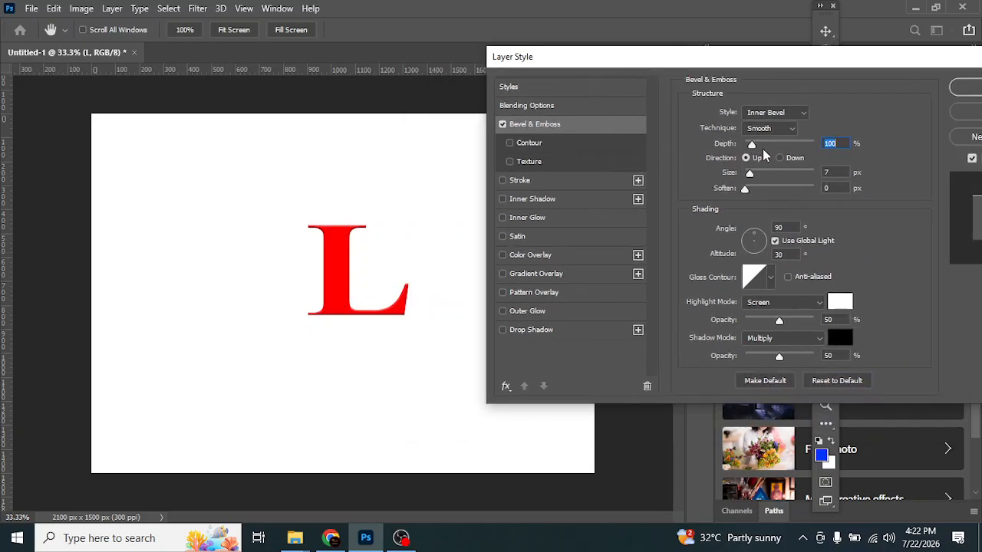
left_click_drag(751, 145, 759, 178)
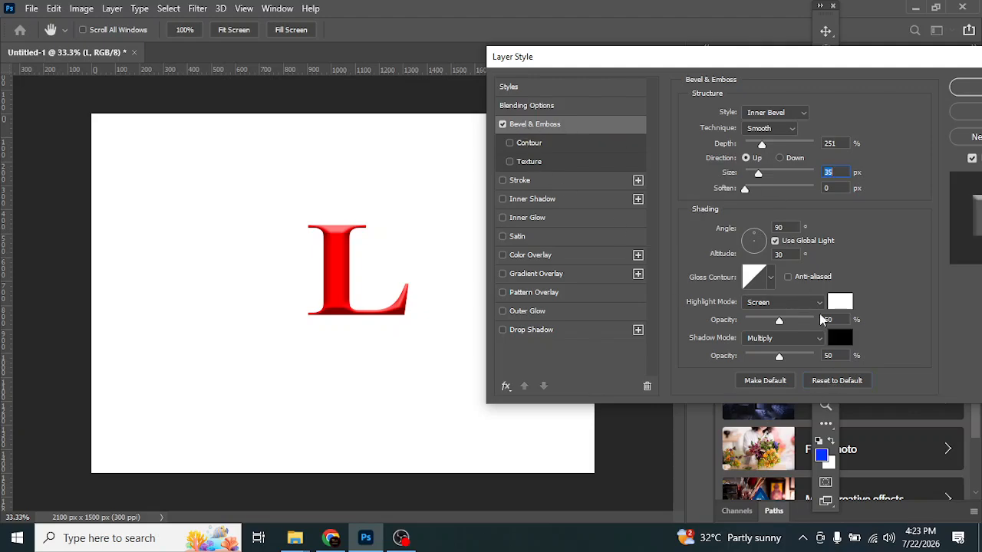
- Reset the bevel to its defaults and try the Outer Bevel style with depth 313% and size 13 px
left_click(838, 380)
left_click(787, 114)
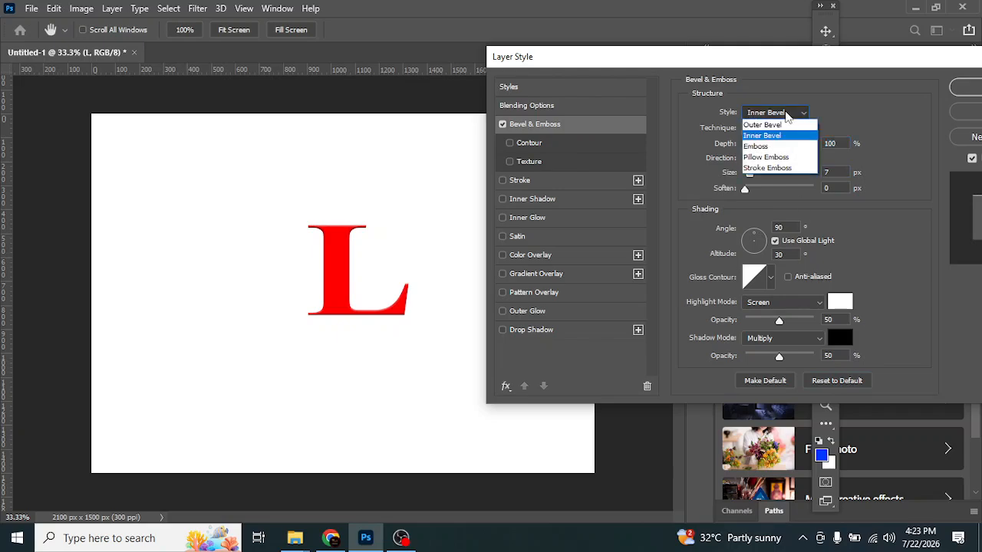
left_click(784, 129)
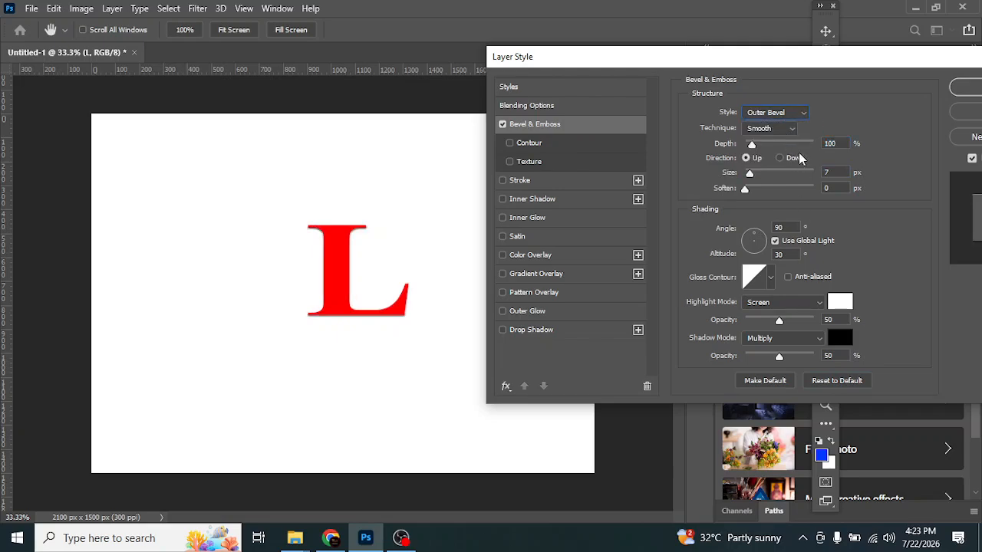
left_click_drag(752, 144, 765, 144)
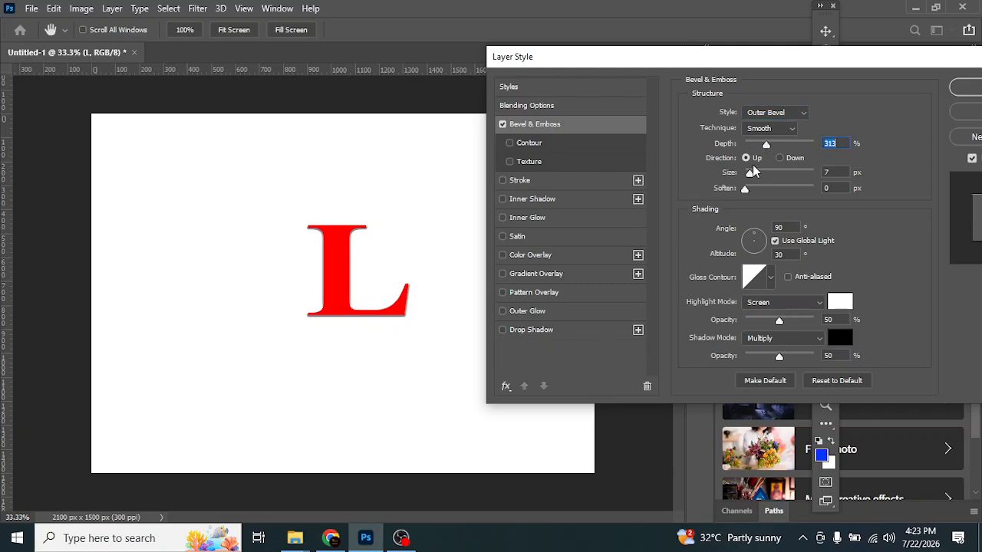
left_click_drag(750, 176, 754, 175)
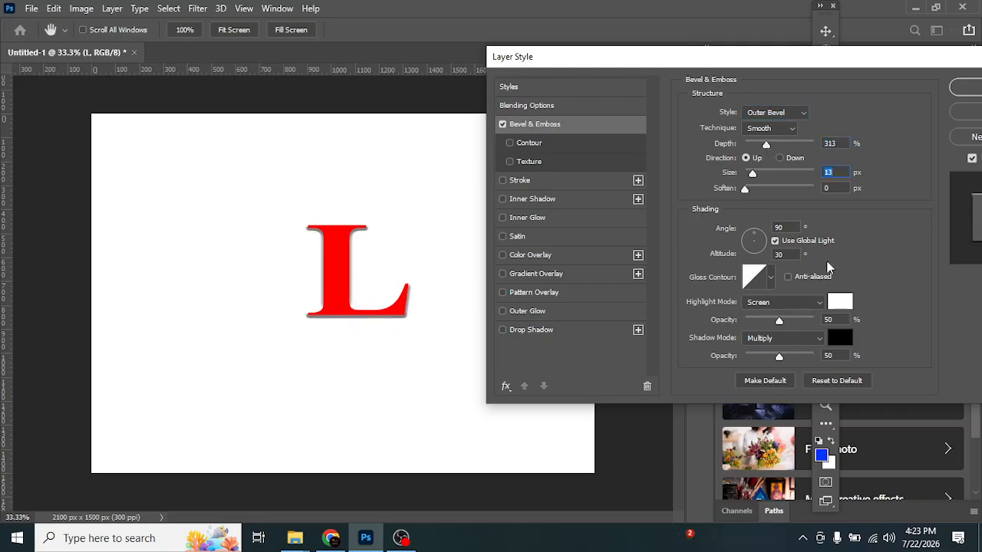
- Switch the bevel style to Emboss with a depth of 677% and a size of 46 px
left_click(764, 113)
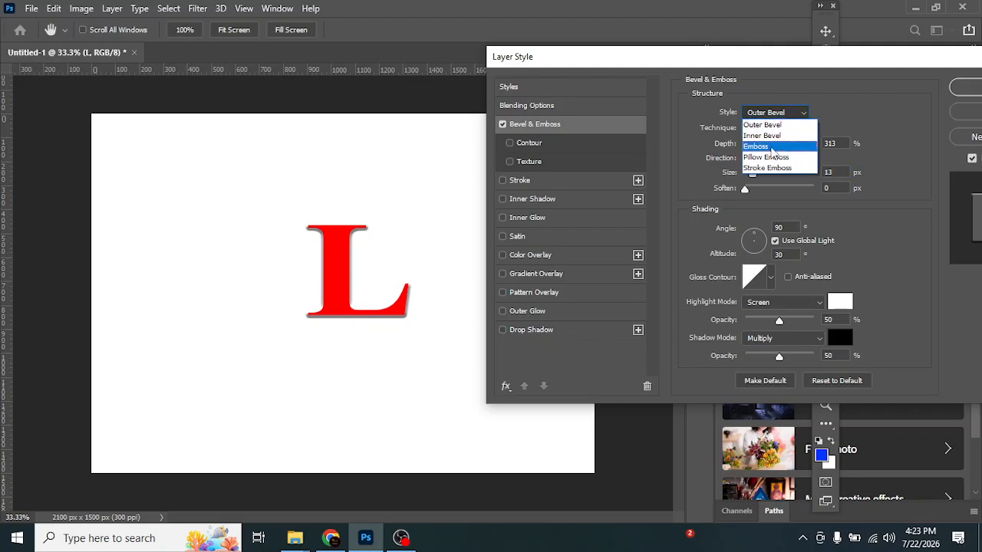
left_click(771, 148)
left_click_drag(767, 147, 794, 157)
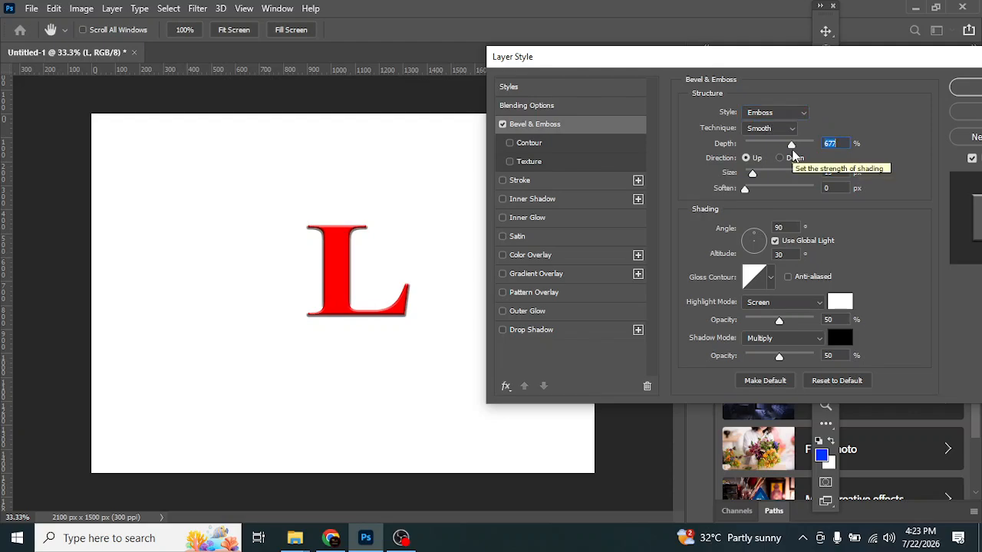
left_click_drag(753, 175, 762, 177)
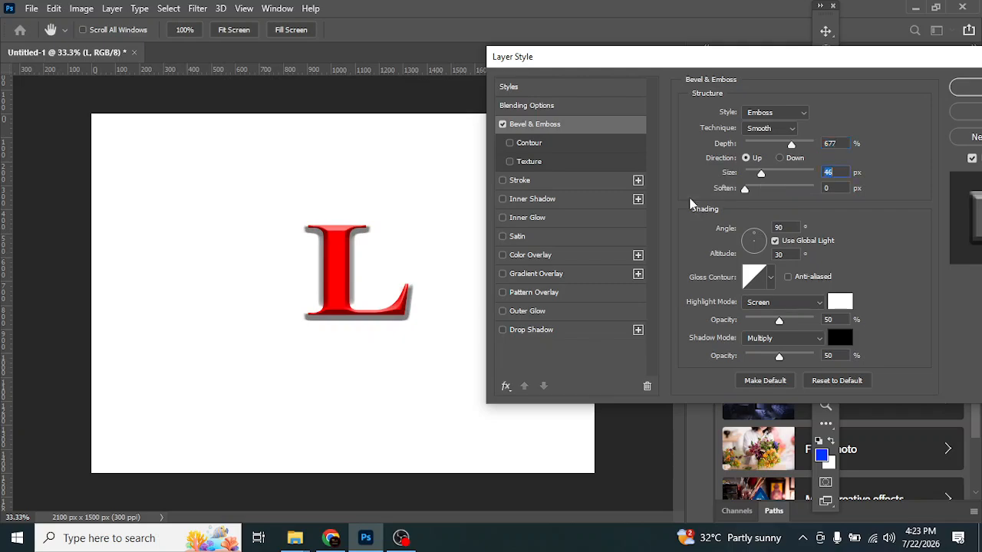
- Preview the Outer Bevel style on the L, and set the bevel style to Inner Bevel
left_click(777, 112)
left_click(777, 124)
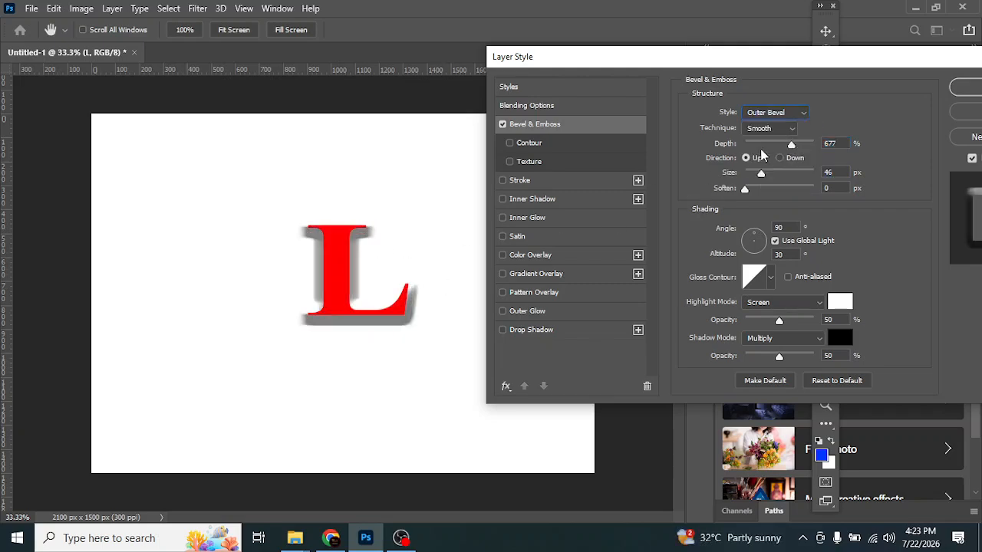
left_click(784, 114)
left_click(762, 135)
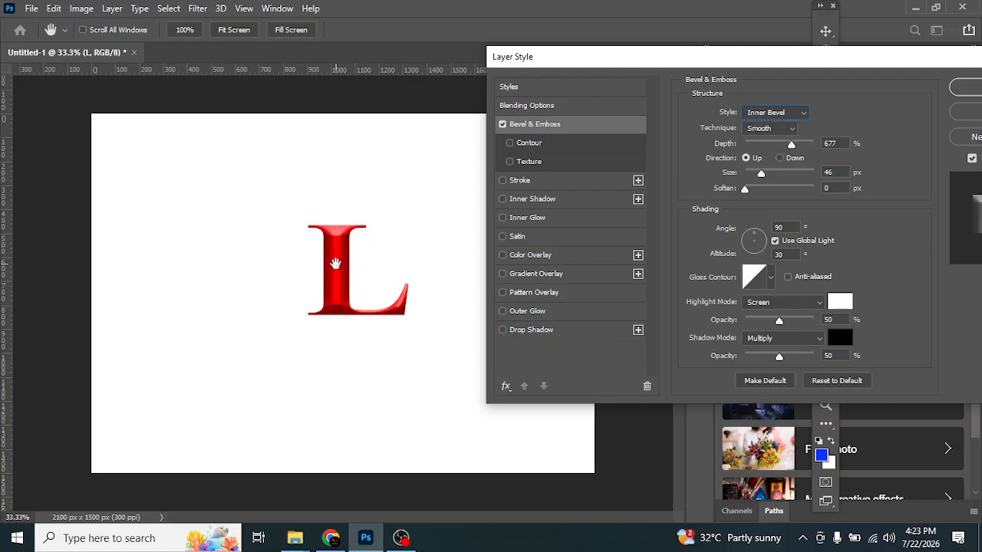
- Turn off Bevel & Emboss on the L and enable a Stroke with a size of 13 px
left_click(503, 125)
left_click(502, 125)
left_click(503, 180)
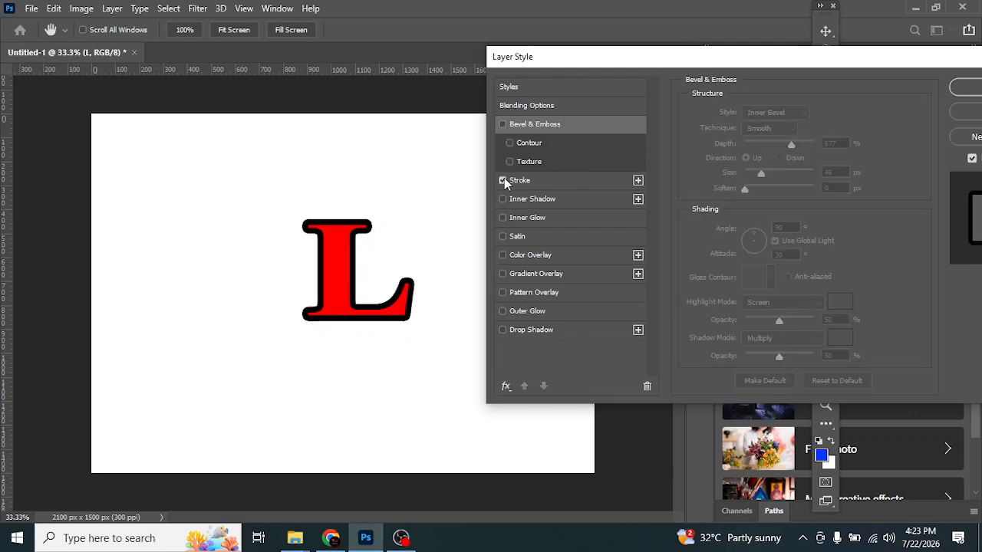
left_click(548, 180)
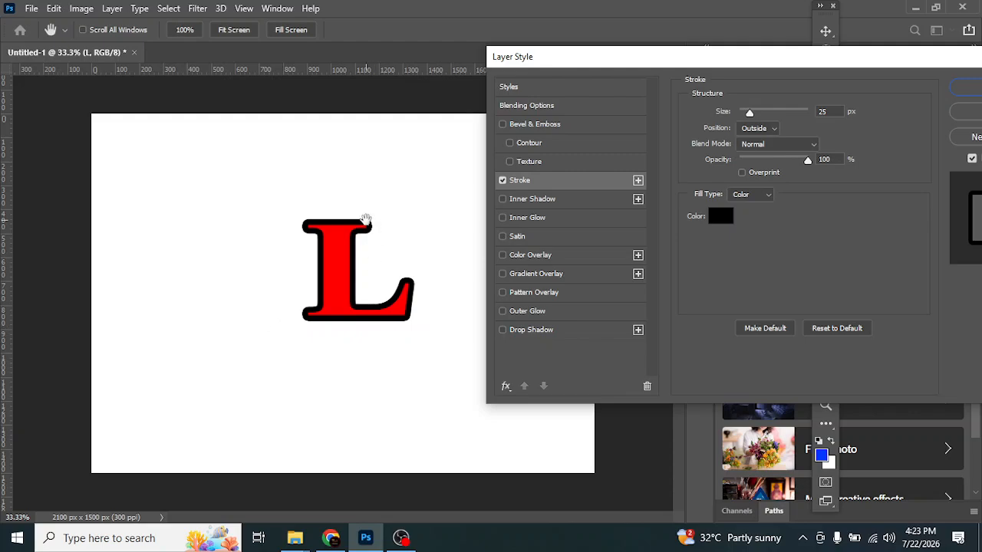
mouse_move(750, 113)
left_mouse_down()
mouse_move(763, 113)
mouse_move(747, 113)
left_mouse_up()
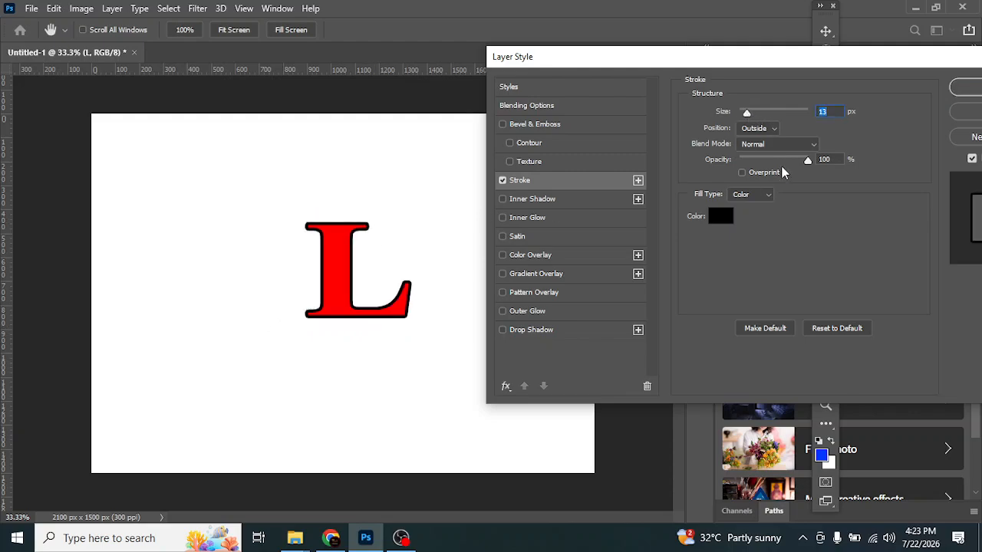
- Preview green and red stroke colours on the L, and set the stroke colour to blue #008aff
left_click(721, 216)
mouse_move(702, 229)
left_mouse_down()
mouse_move(676, 251)
mouse_move(724, 187)
mouse_move(726, 252)
mouse_move(723, 228)
left_mouse_up()
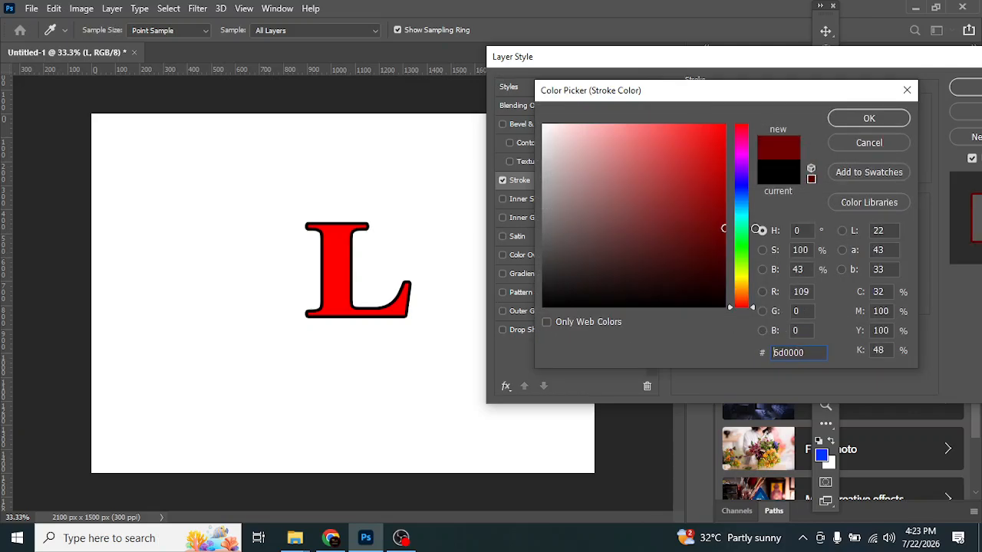
left_click(741, 262)
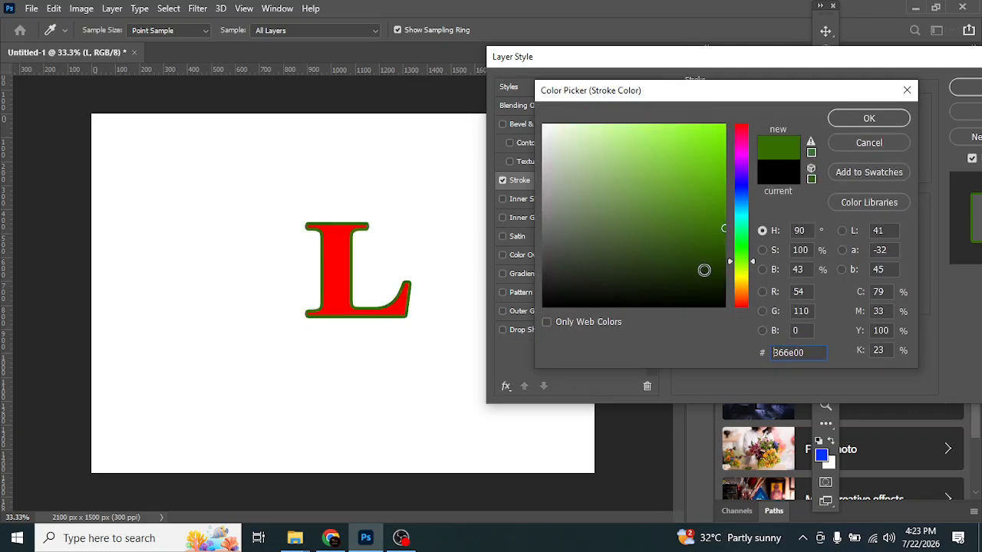
left_click_drag(707, 263, 724, 140)
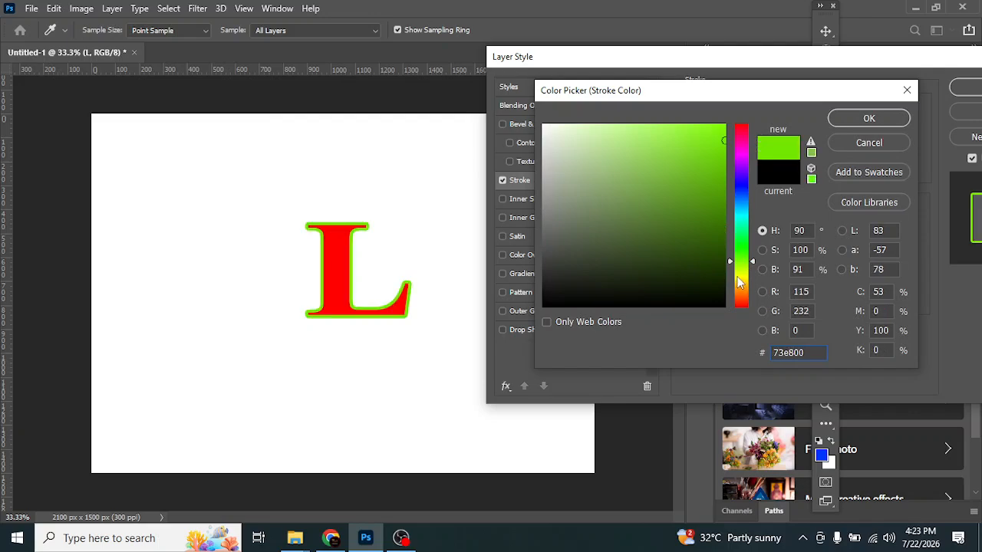
left_click(741, 280)
left_click(742, 124)
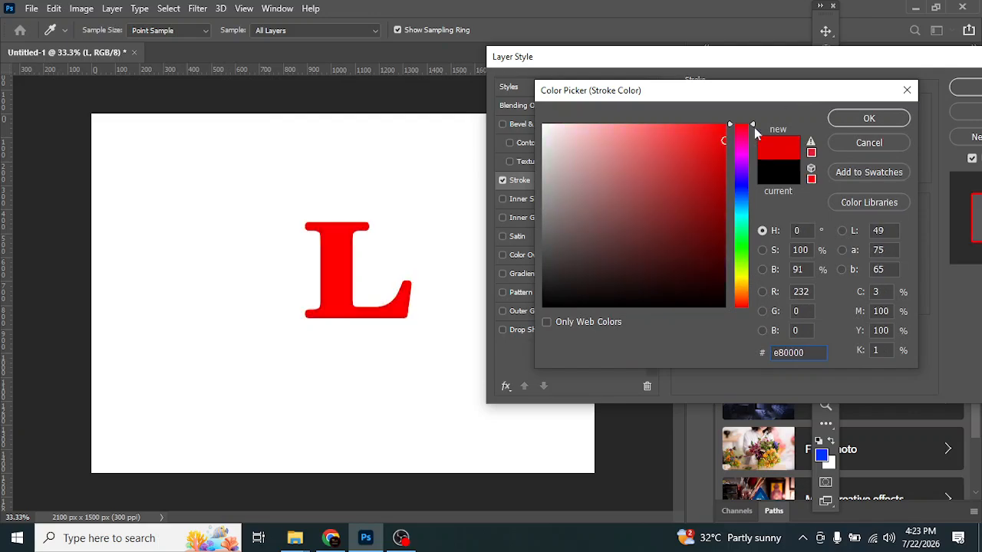
left_click(740, 201)
left_click_drag(702, 161, 741, 101)
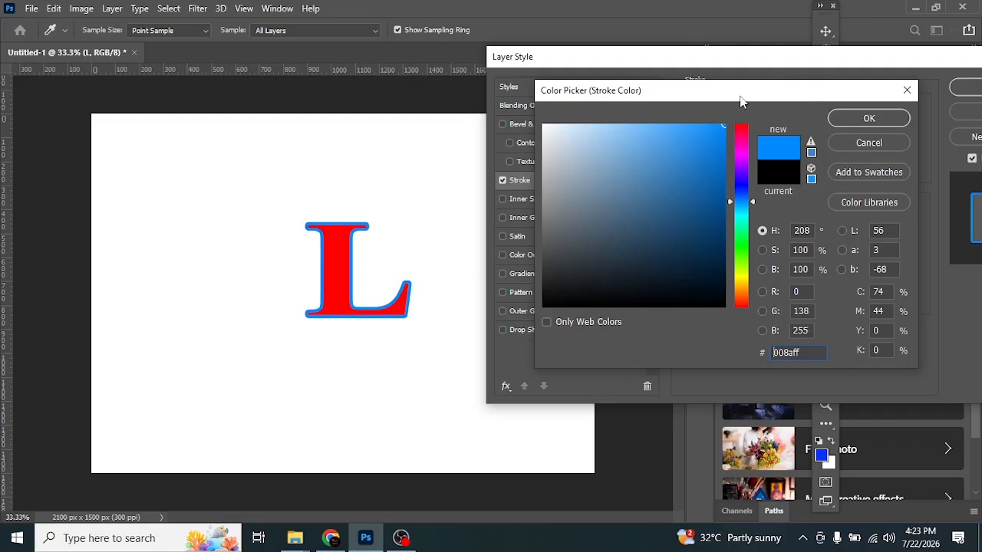
left_click(869, 117)
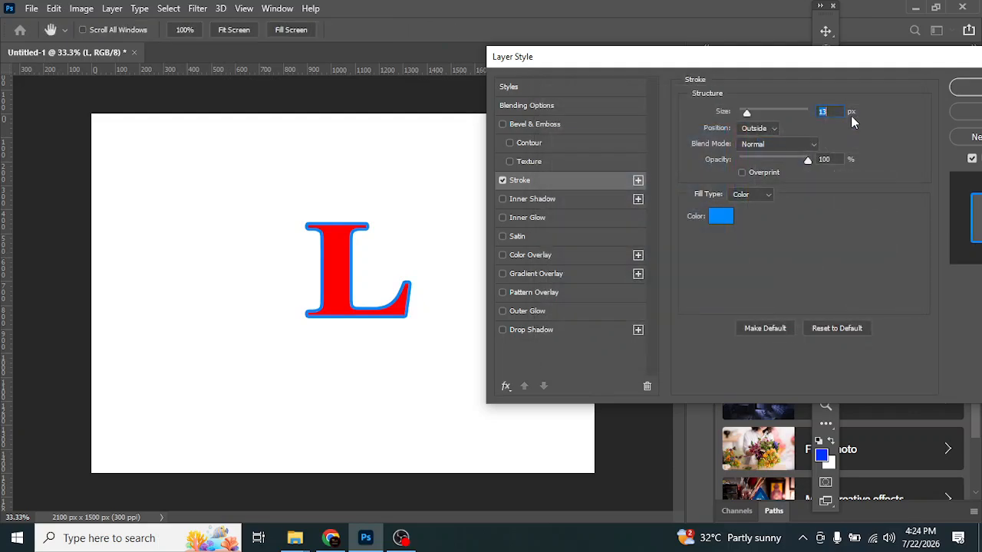
- Add a second stroke to the L in yellow-green #d2ff00 with a size of 9 px
left_click(638, 180)
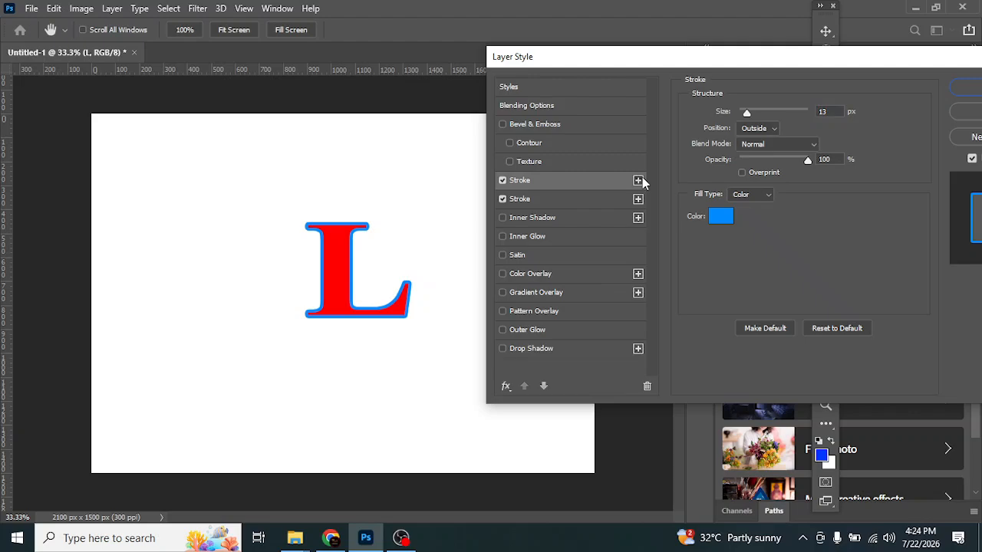
left_click(719, 224)
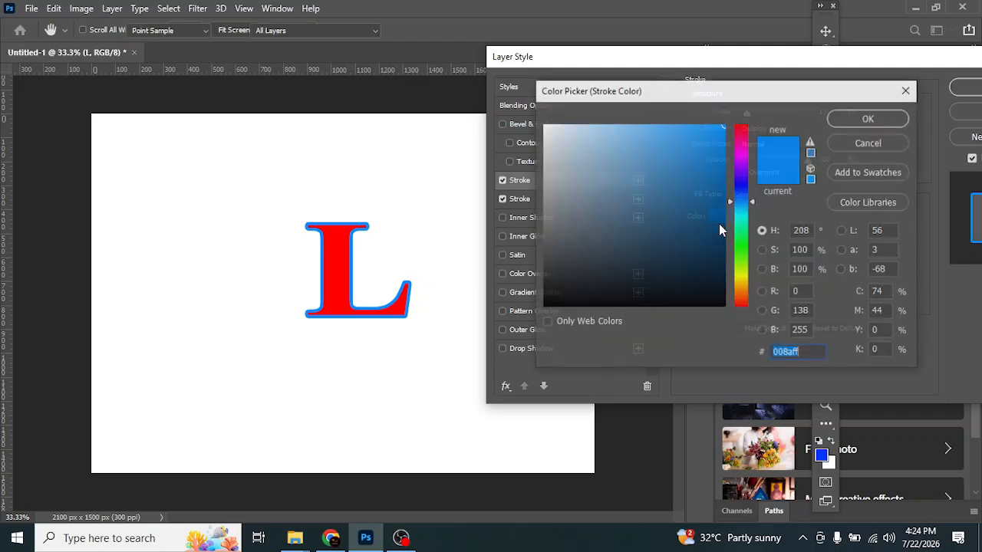
left_click(741, 272)
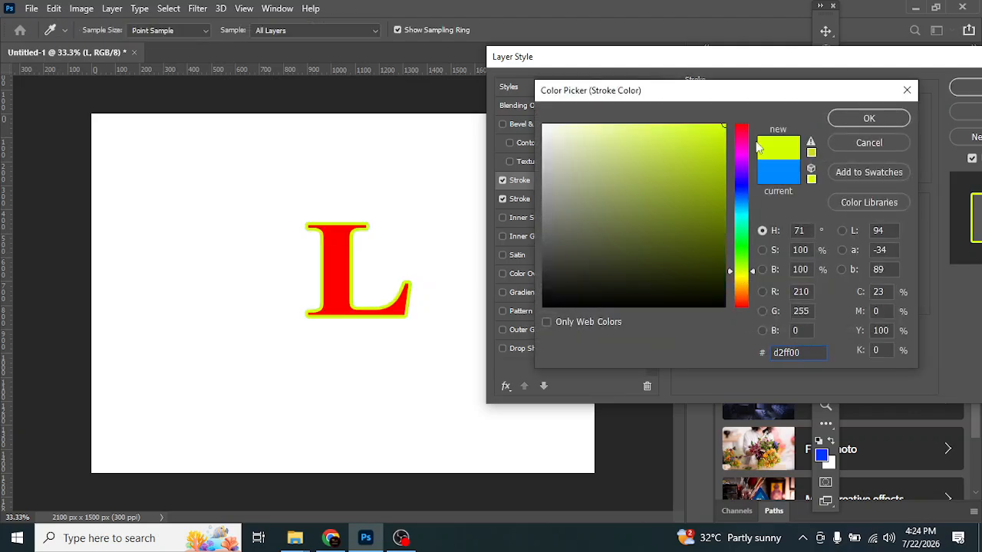
left_click(870, 118)
left_click_drag(749, 115, 747, 113)
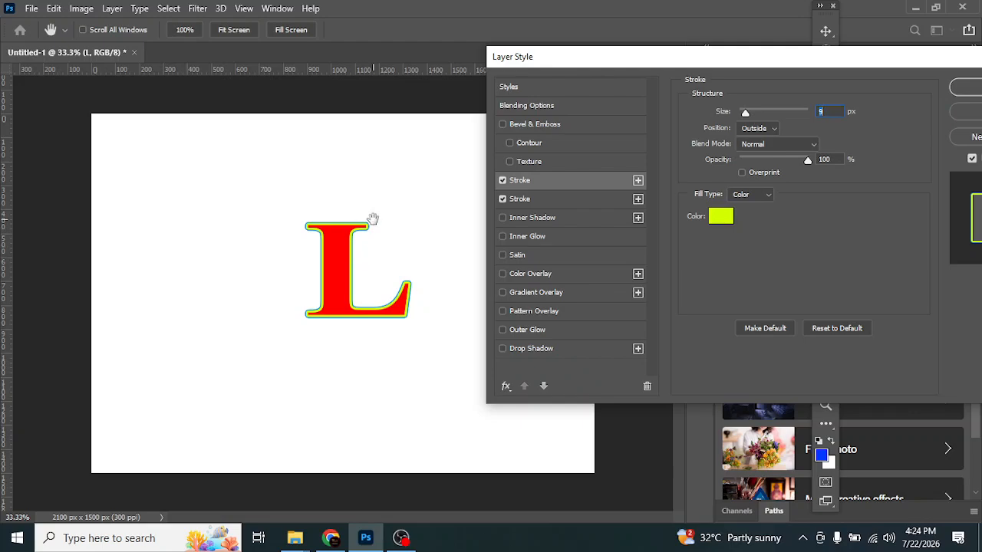
- Delete the yellow-green stroke and turn off the remaining blue stroke
left_click(646, 386)
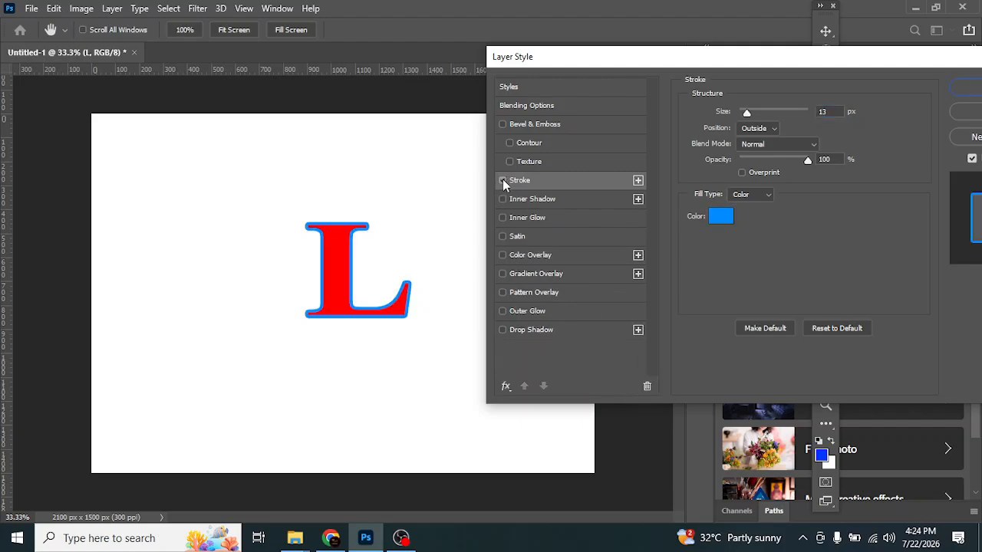
left_click(502, 180)
- Try an Inner Shadow on the L with 78% opacity, 24% choke and 24 px size, and turn it off
left_click(503, 199)
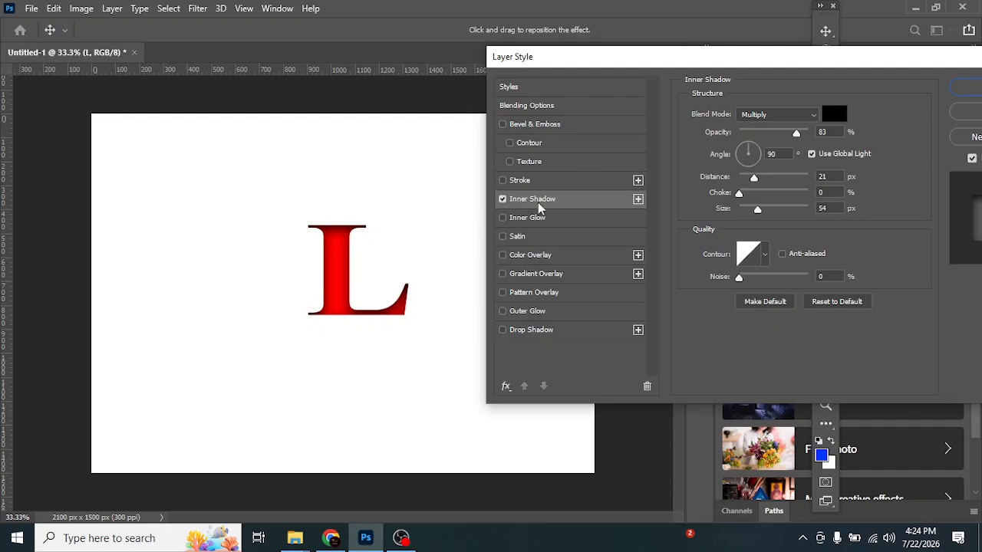
mouse_move(795, 132)
left_mouse_down()
mouse_move(782, 132)
mouse_move(792, 132)
left_mouse_up()
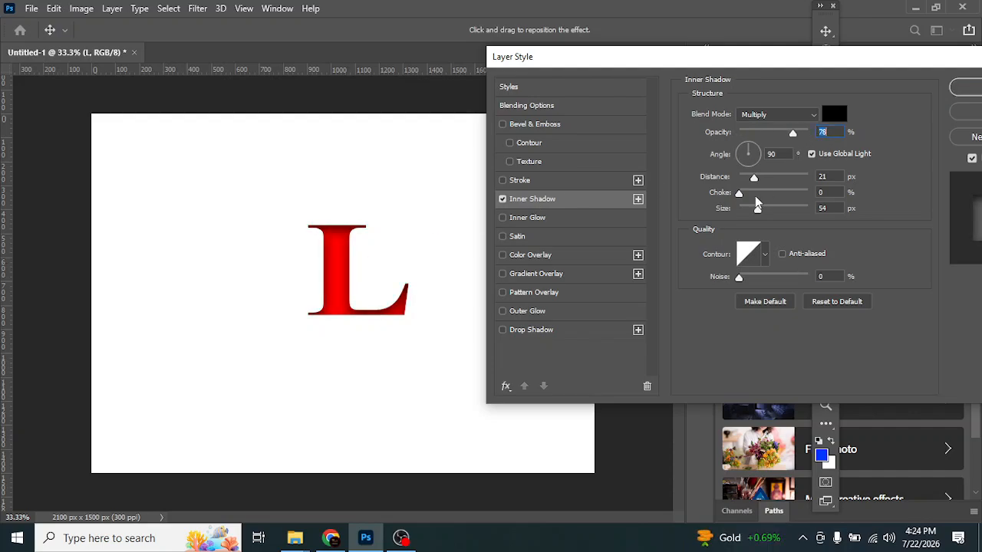
mouse_move(758, 210)
left_mouse_down()
mouse_move(772, 209)
mouse_move(742, 220)
mouse_move(757, 221)
left_mouse_up()
left_click_drag(749, 214, 756, 194)
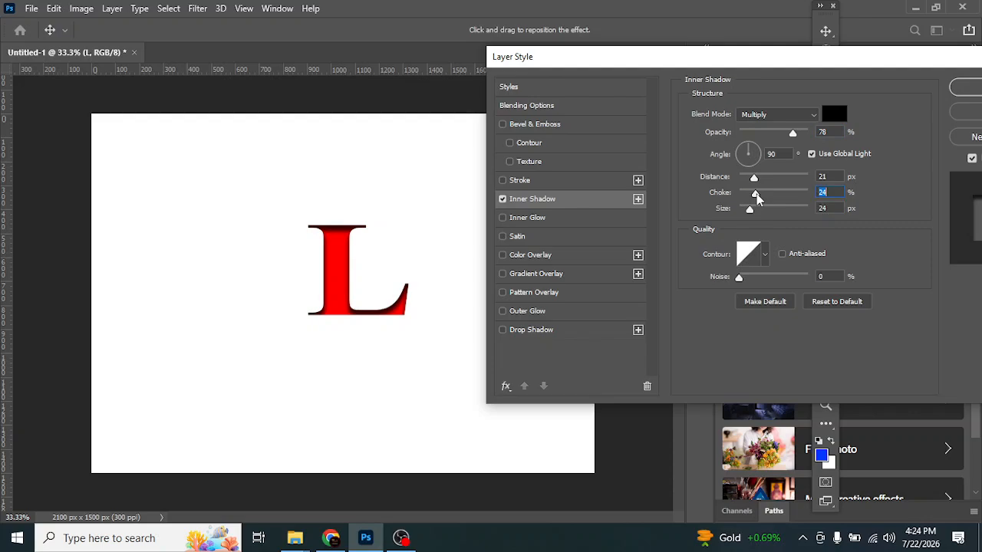
left_click(503, 199)
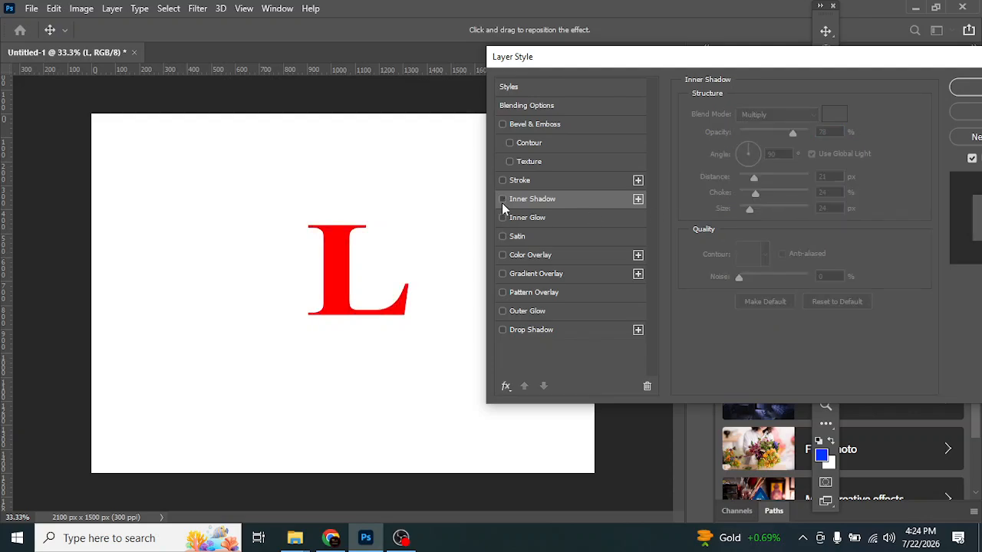
- Preview the Inner Glow effect on the L and discard the layer style changes
left_click(543, 220)
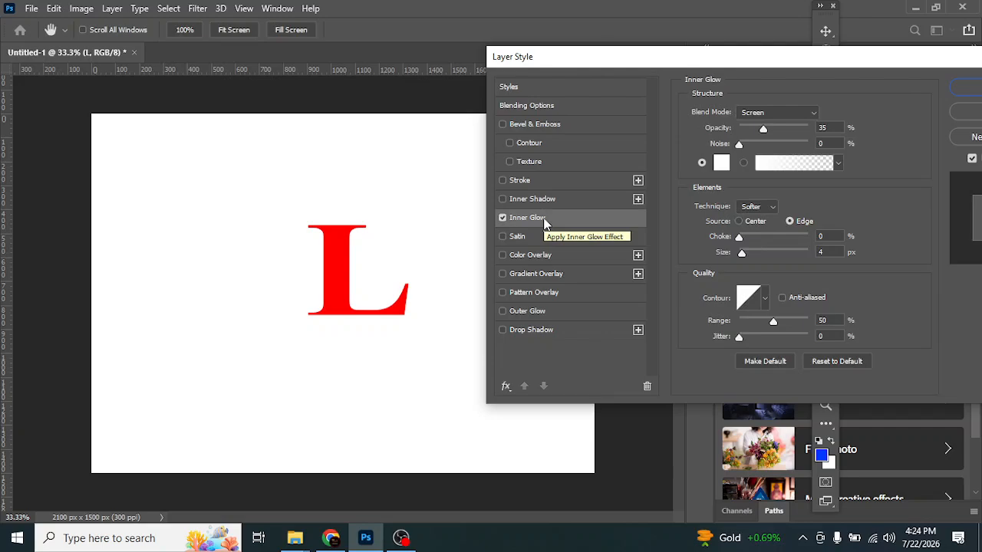
left_click(957, 115)
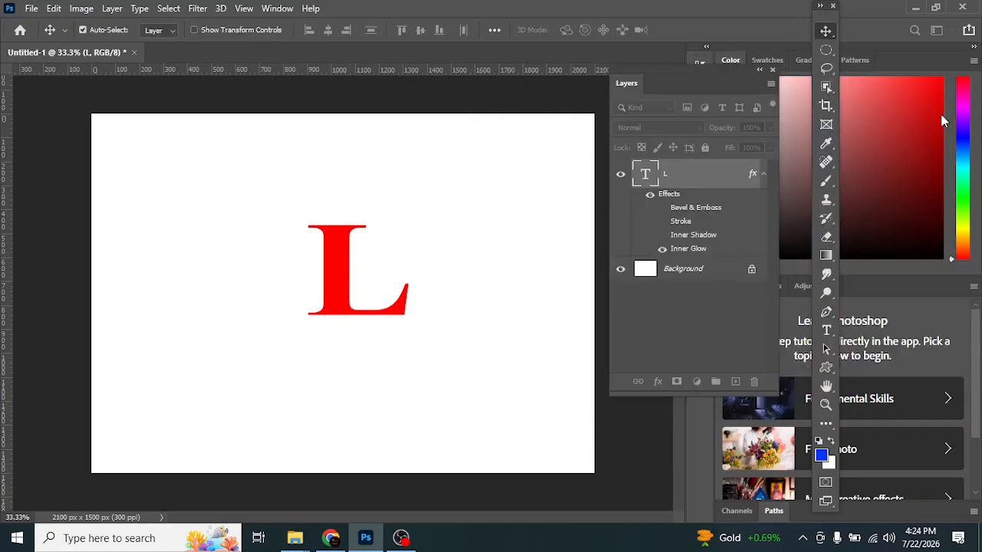
- Create a new layer below the L text layer and fill it with black #000000
left_click(735, 381)
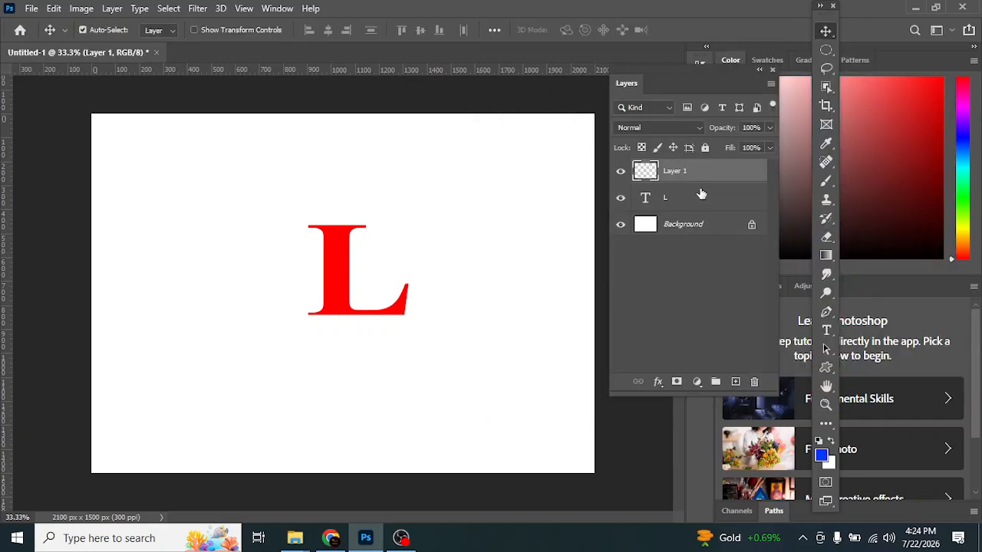
left_click_drag(707, 170, 704, 208)
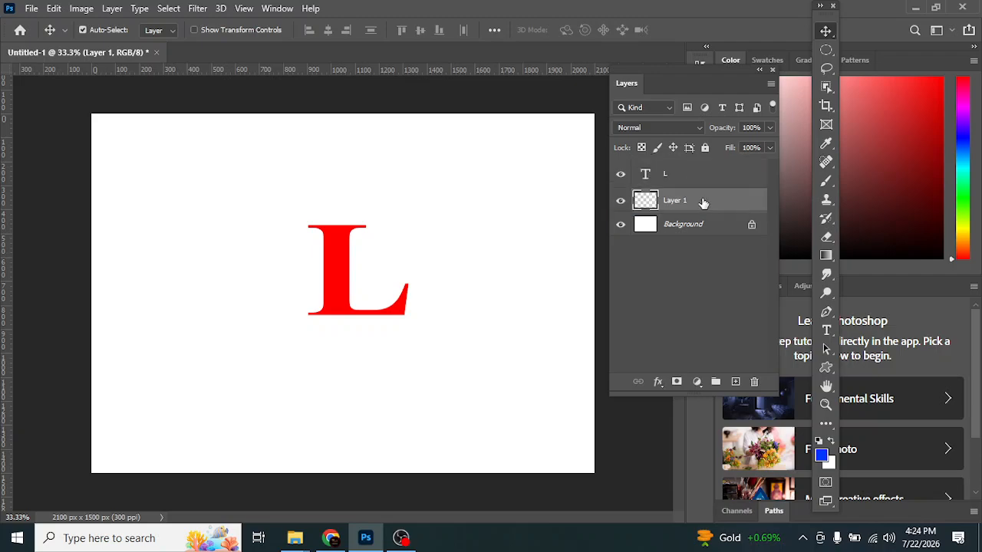
left_click(821, 455)
type("000000")
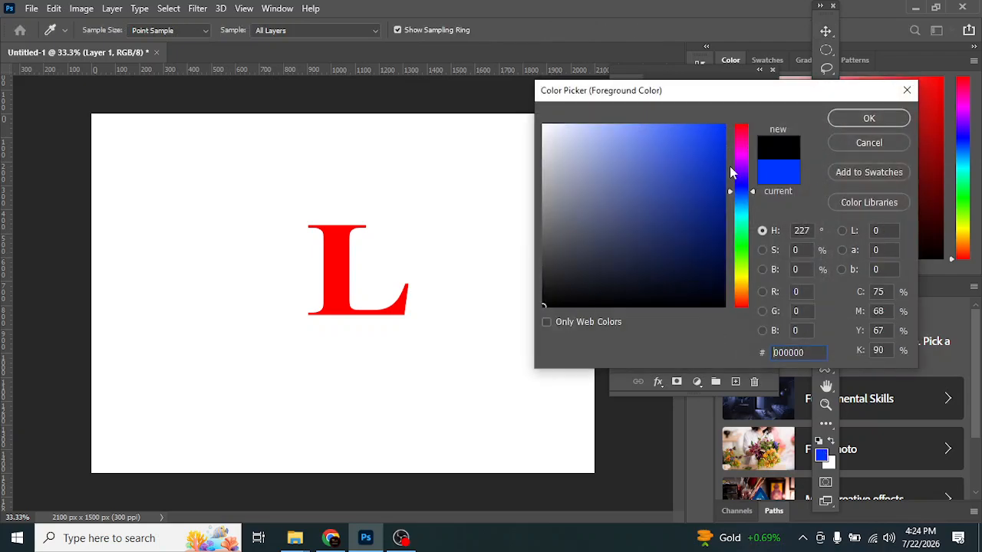
left_click(840, 122)
key("alt+BackSpace")
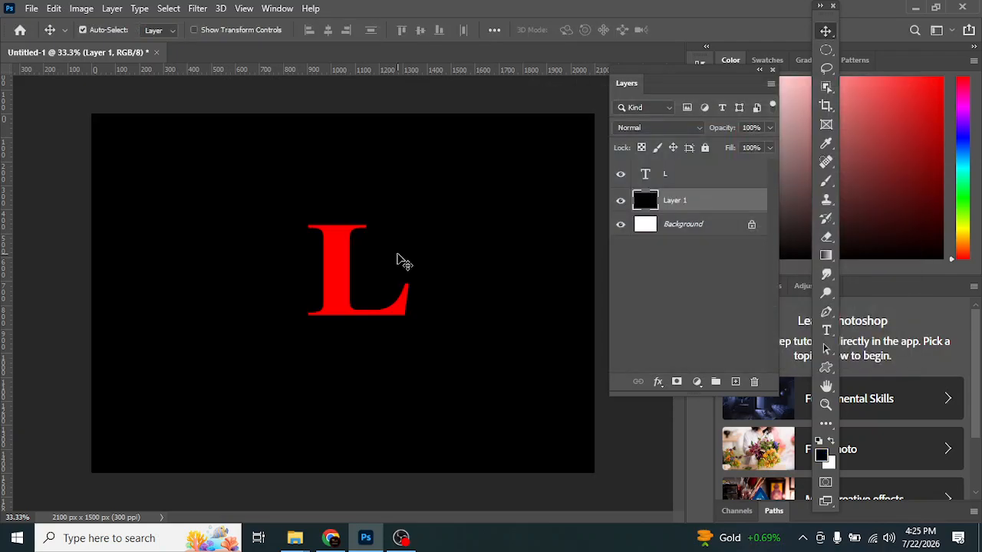
- Add an Inner Glow to the L layer with 96% opacity, 2% choke and 18 px size
left_click(719, 175)
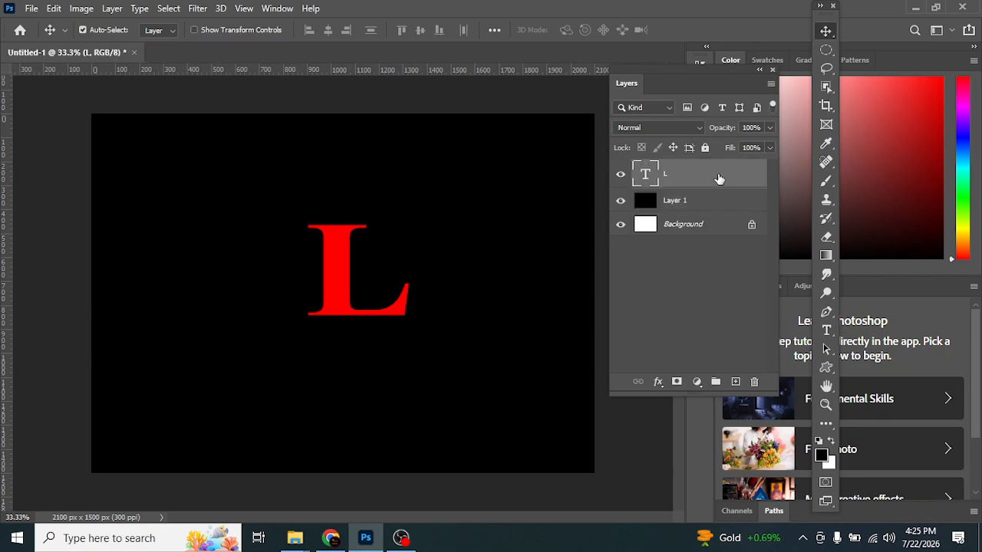
double_click(694, 165)
left_click_drag(533, 63, 660, 47)
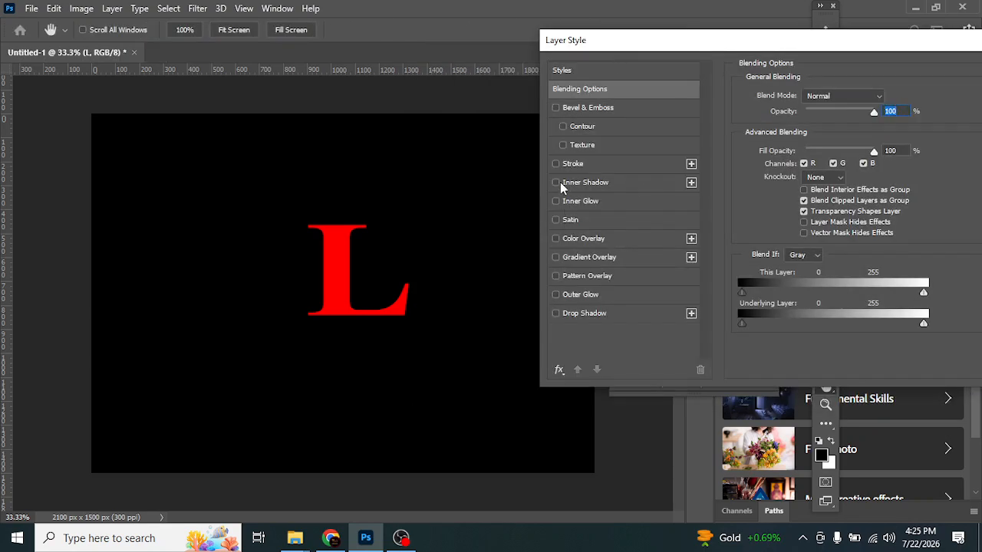
left_click(556, 202)
left_click_drag(818, 113, 857, 113)
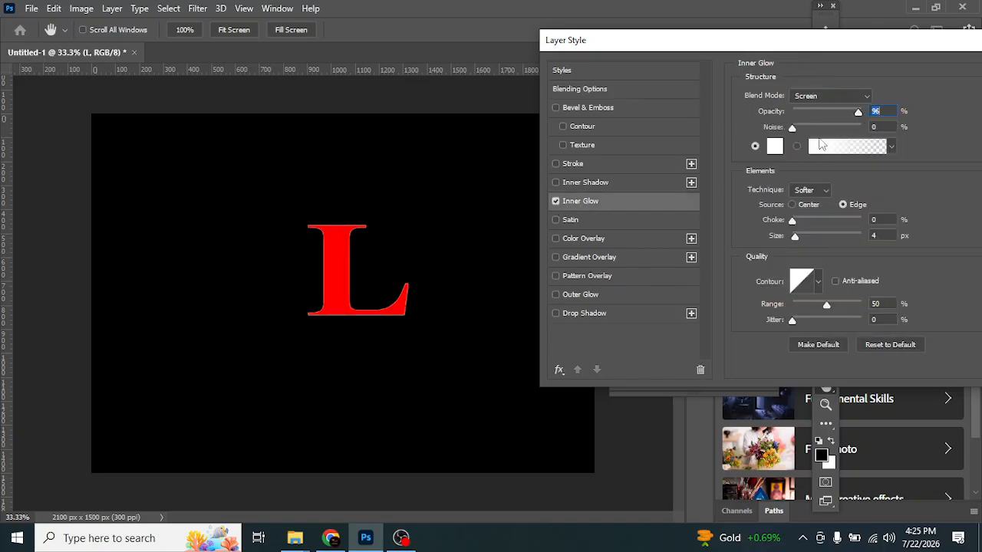
left_click(794, 221)
mouse_move(796, 236)
left_mouse_down()
mouse_move(809, 236)
mouse_move(801, 236)
left_mouse_up()
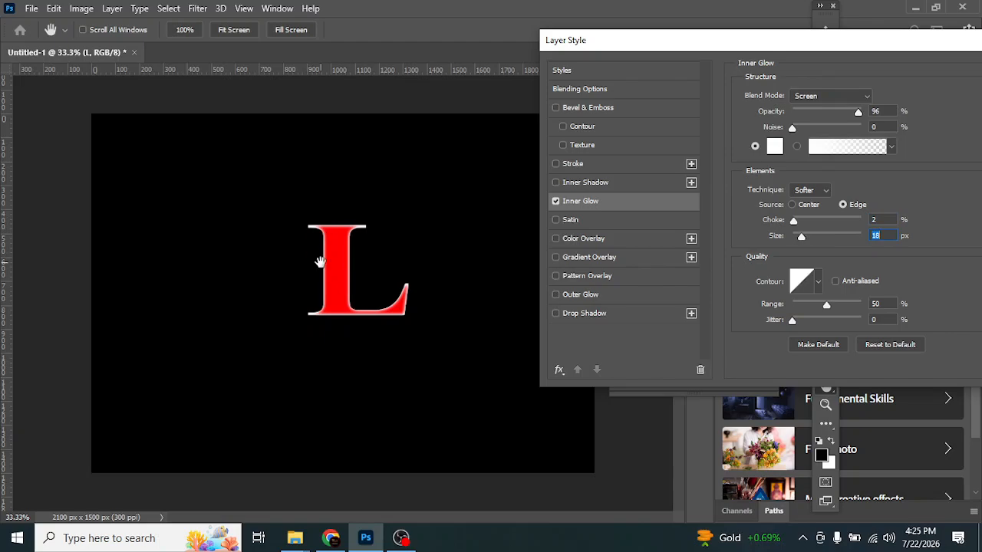
- Turn off the Inner Glow on the L and enable the Satin effect, showing its settings
left_click(556, 201)
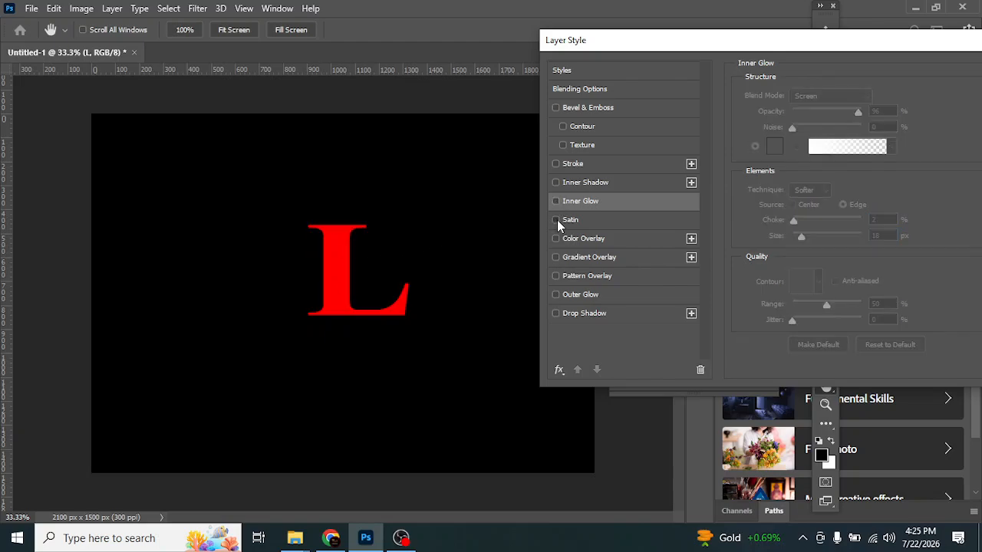
left_click(557, 220)
left_click(581, 219)
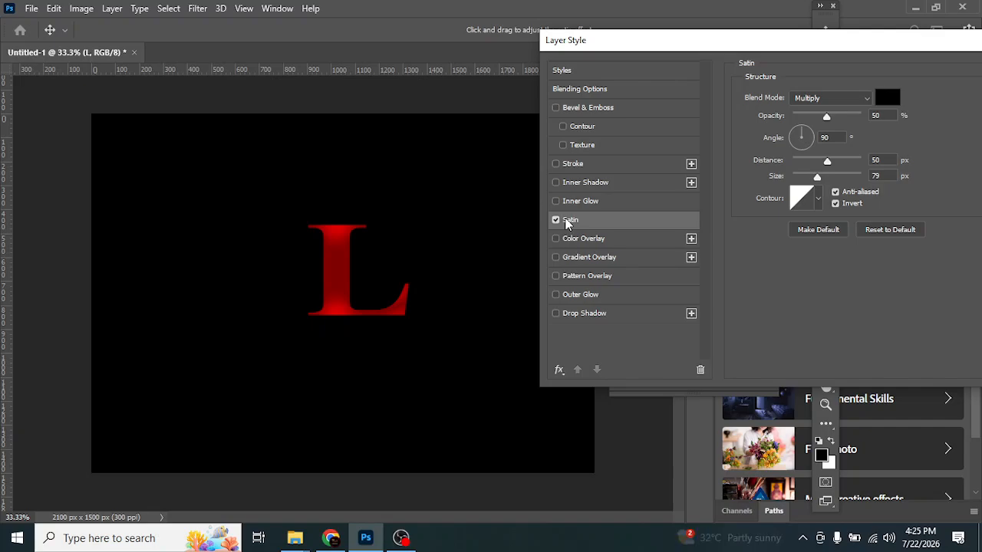
- Switch to Chrome, search Google for "satin cloth" in a new tab and view the image results
left_click(330, 536)
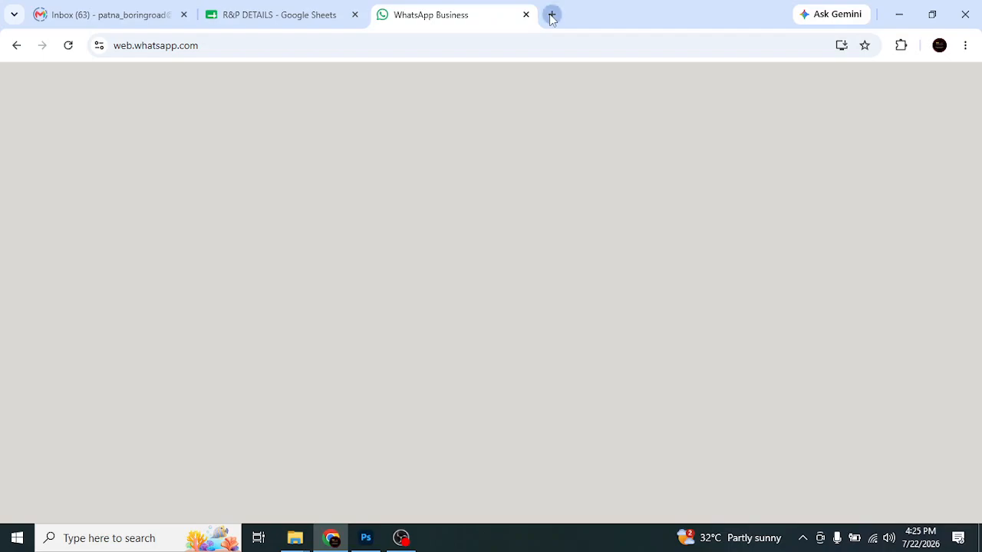
key("ctrl+t")
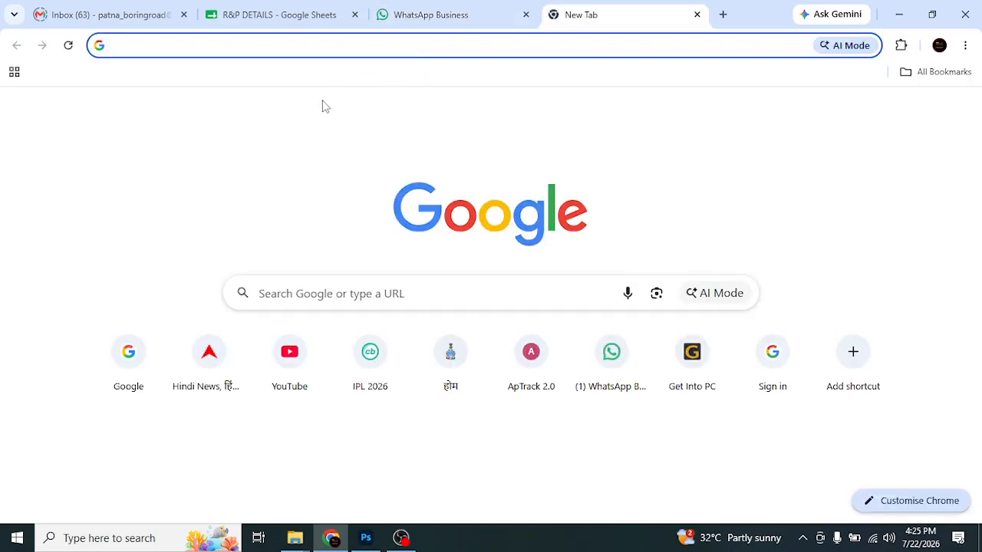
left_click(119, 366)
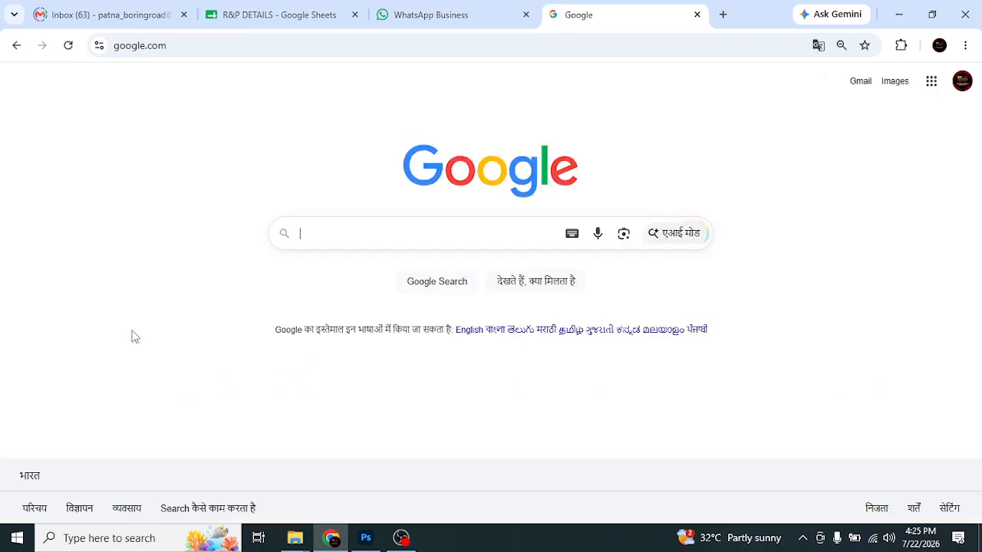
type("sat")
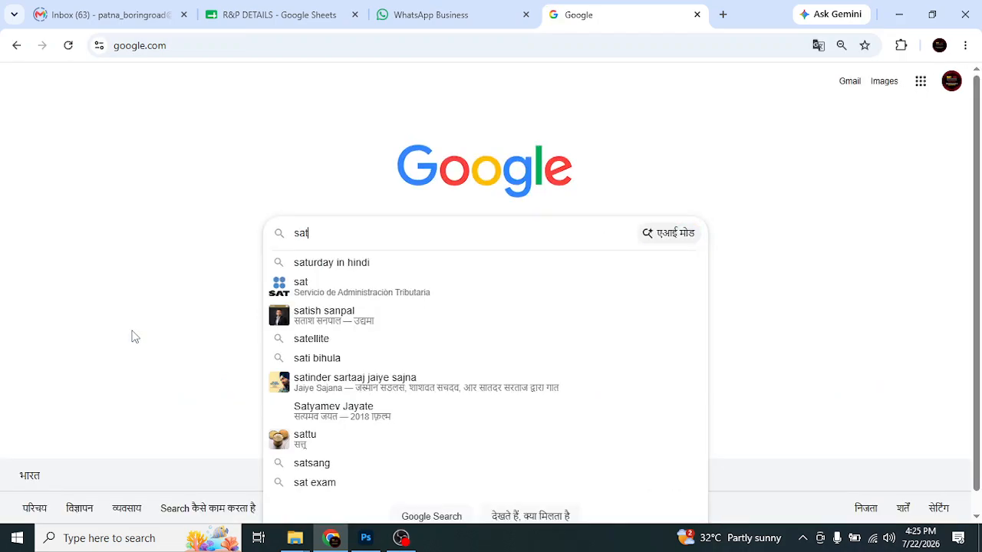
type("in clo")
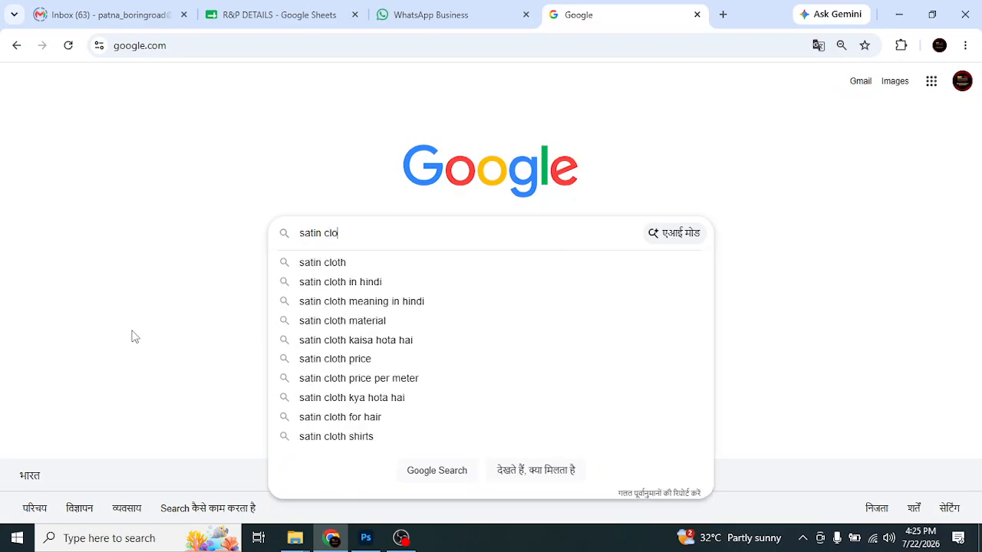
type("c")
key("BackSpace")
type("th")
left_click(335, 269)
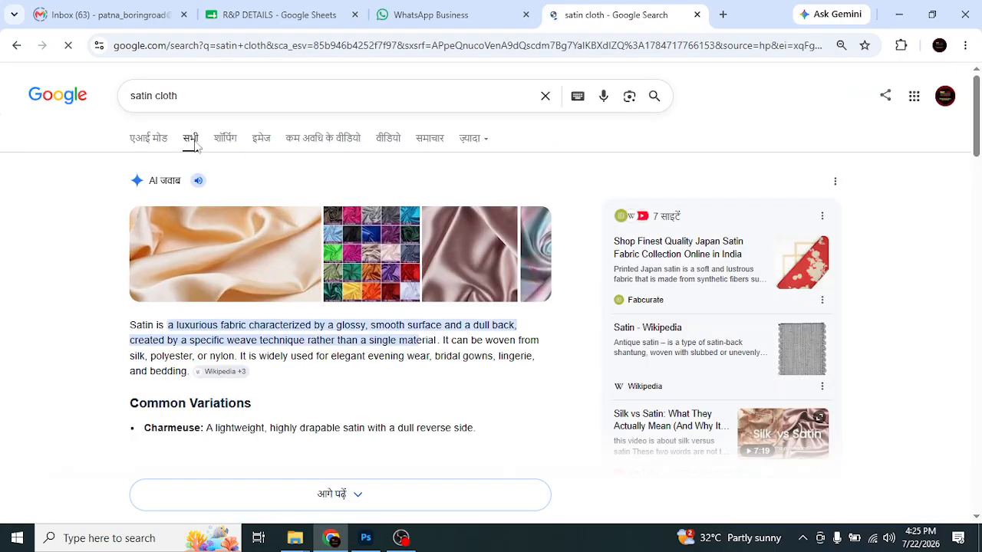
left_click(260, 139)
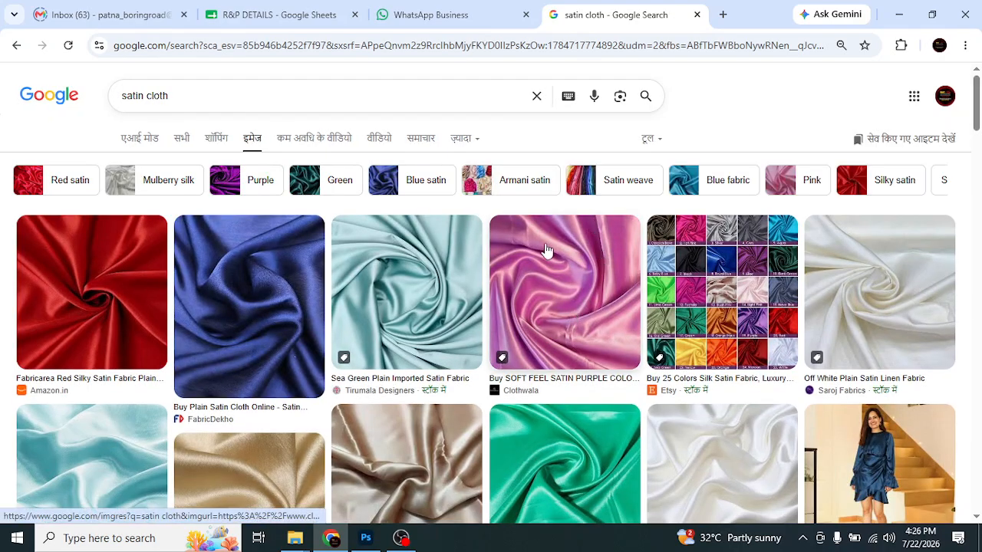
- Return to Photoshop, set the Satin distance to 82 px and size to 76 px, and turn the Satin effect off
left_click(366, 539)
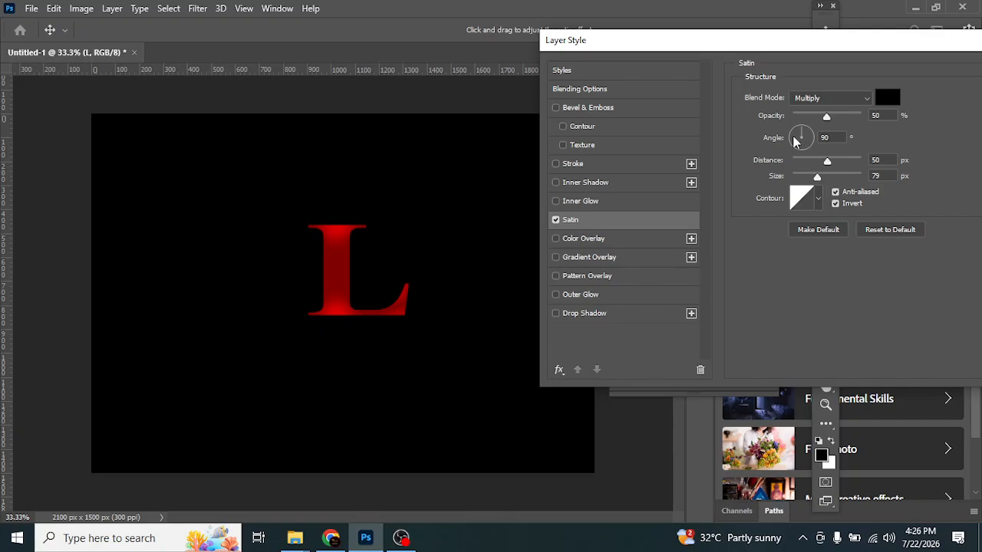
left_click_drag(828, 163, 814, 178)
left_click(555, 220)
left_click(556, 220)
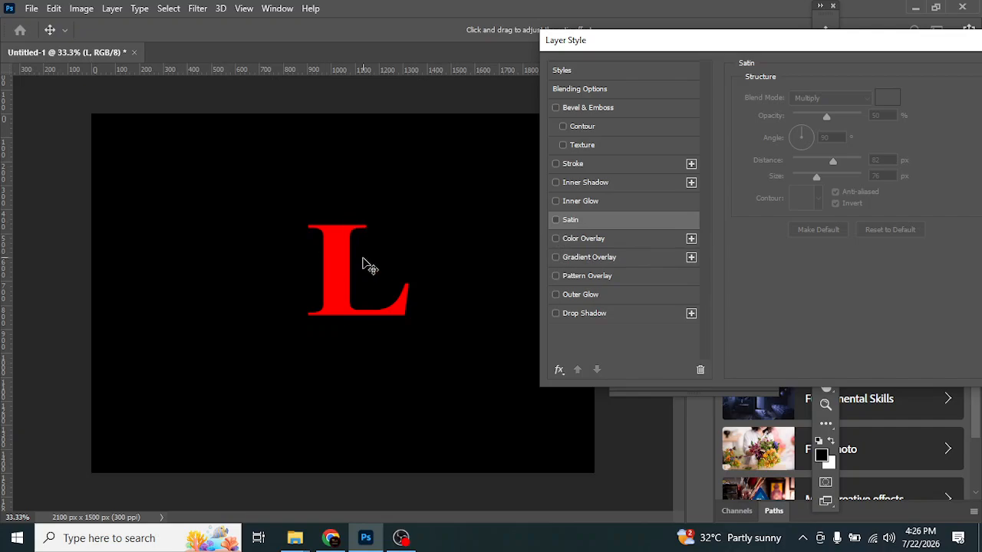
- Add a Color Overlay to the L and set its colour to green #00ffa4
left_click(554, 241)
left_click(621, 242)
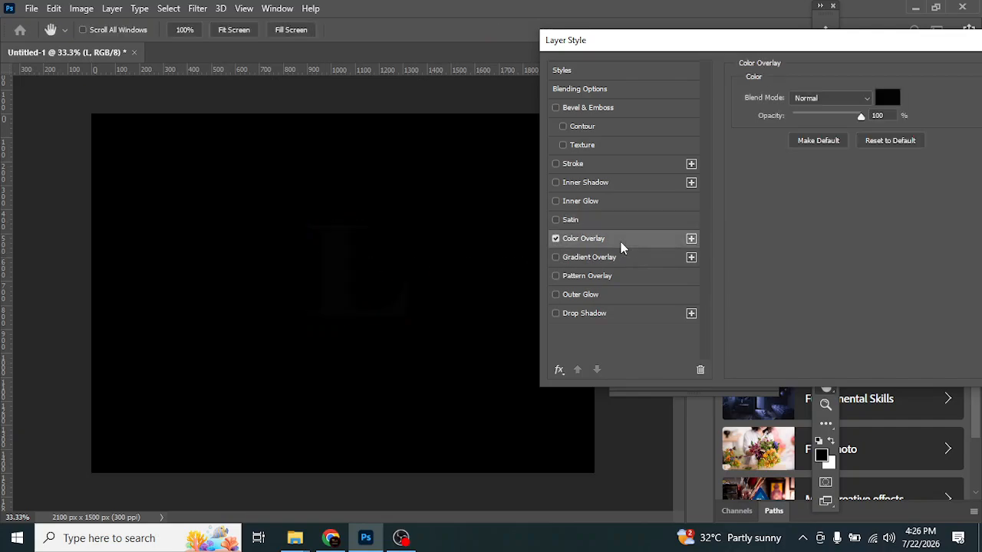
left_click(887, 98)
key("ctrl+v")
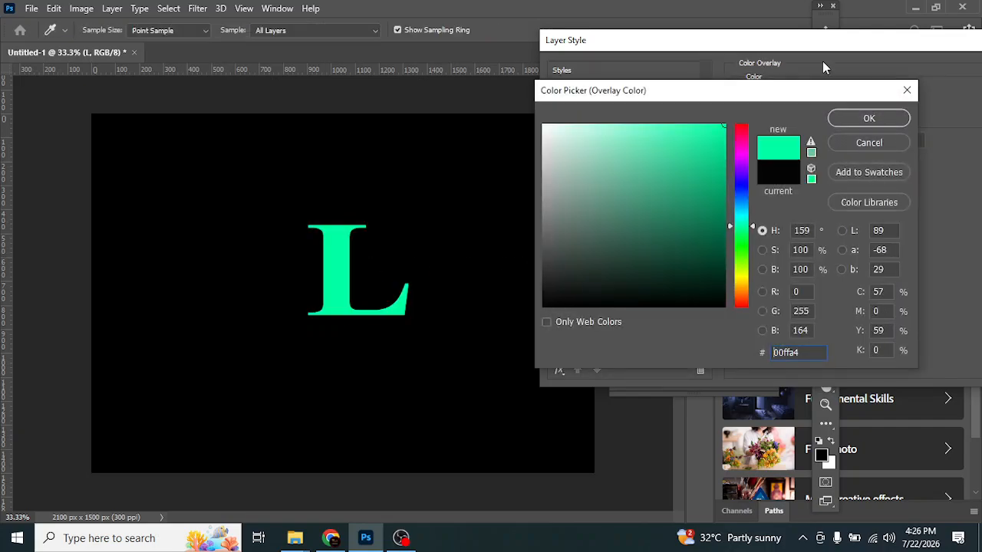
left_click(868, 115)
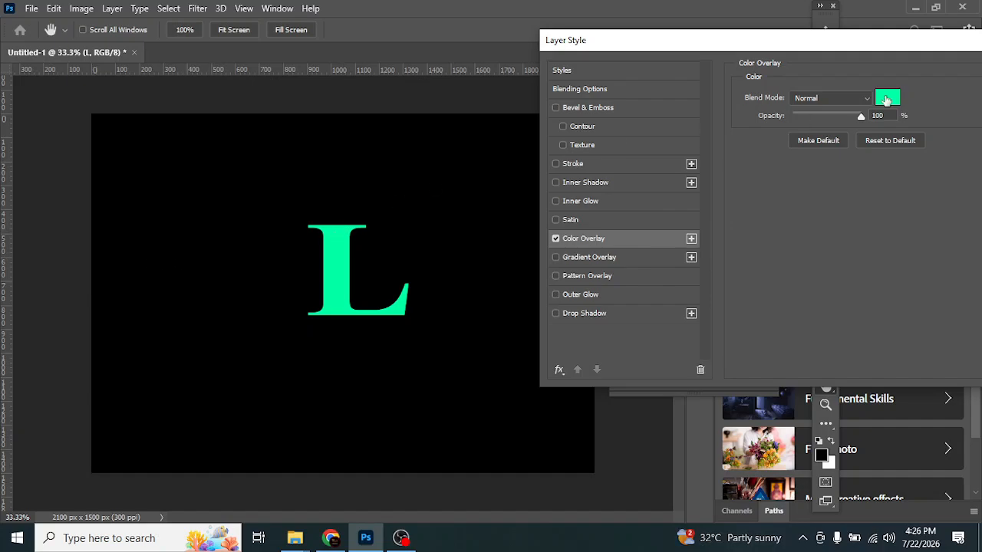
- Change the Color Overlay's colour to yellow #deff00 and reduce its opacity to 38%
left_click_drag(860, 117, 829, 136)
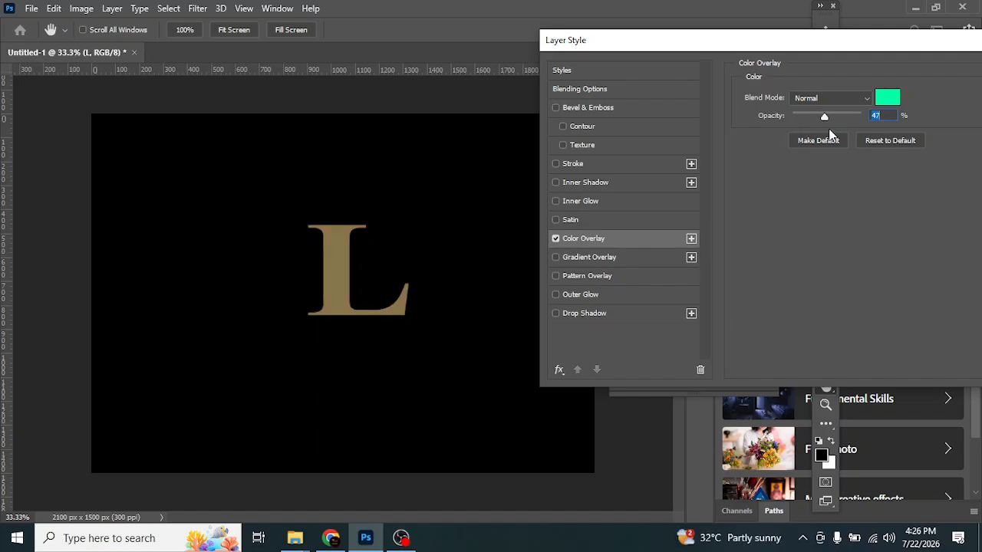
mouse_move(825, 119)
left_mouse_down()
mouse_move(816, 121)
mouse_move(835, 115)
mouse_move(815, 125)
mouse_move(822, 119)
left_mouse_up()
left_click(888, 97)
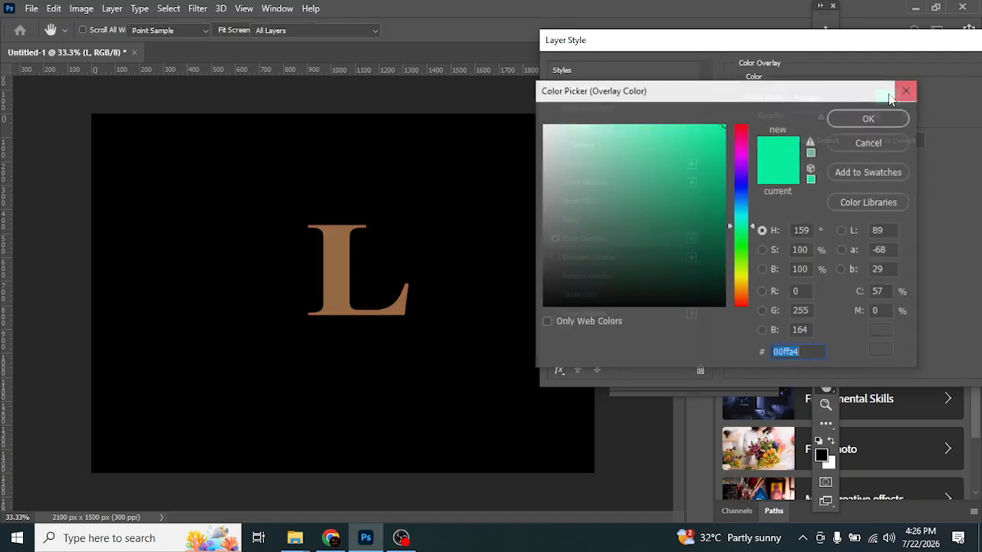
left_click(740, 272)
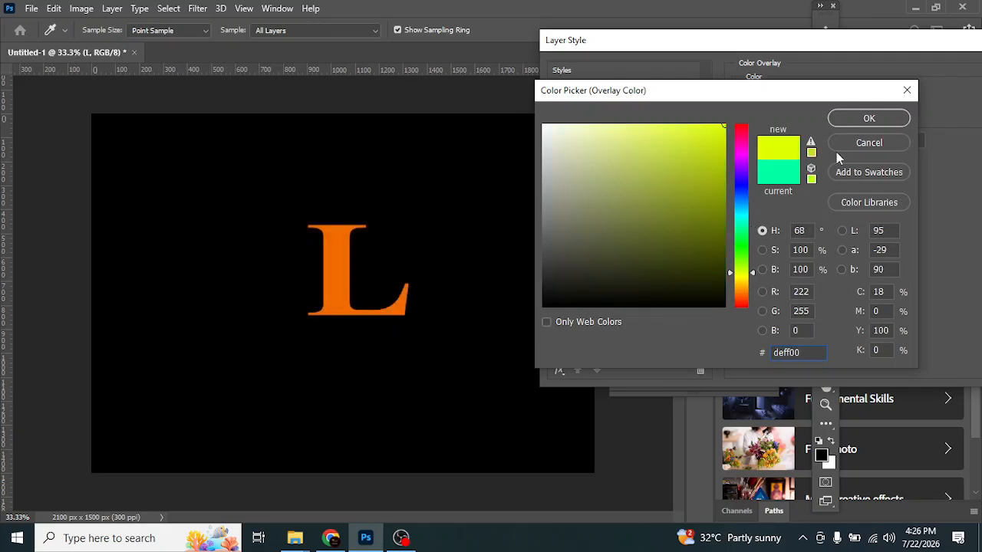
left_click(879, 120)
left_click_drag(821, 116, 821, 140)
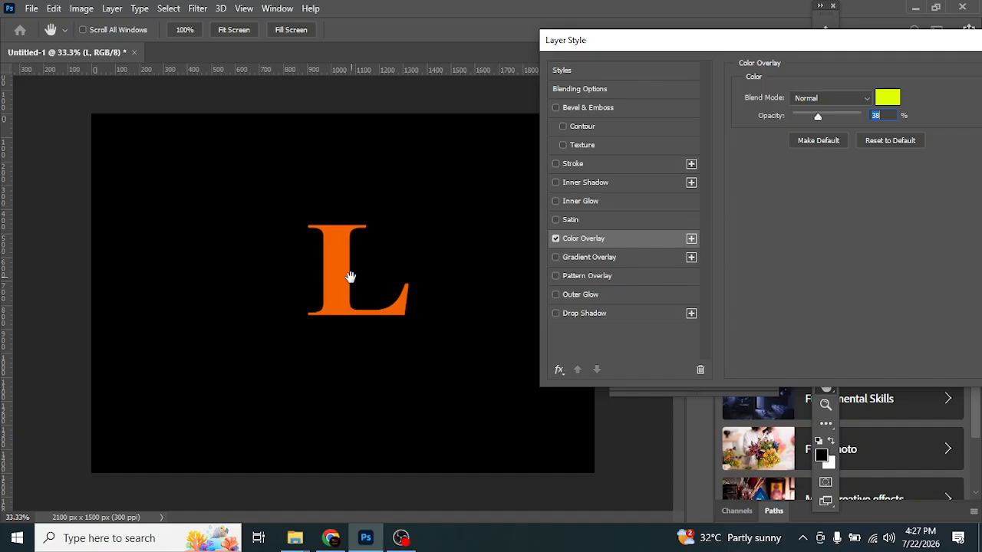
- Replace the Color Overlay on the L with a Gradient Overlay using the Red_06 preset from the Reds group
left_click(557, 237)
left_click(557, 258)
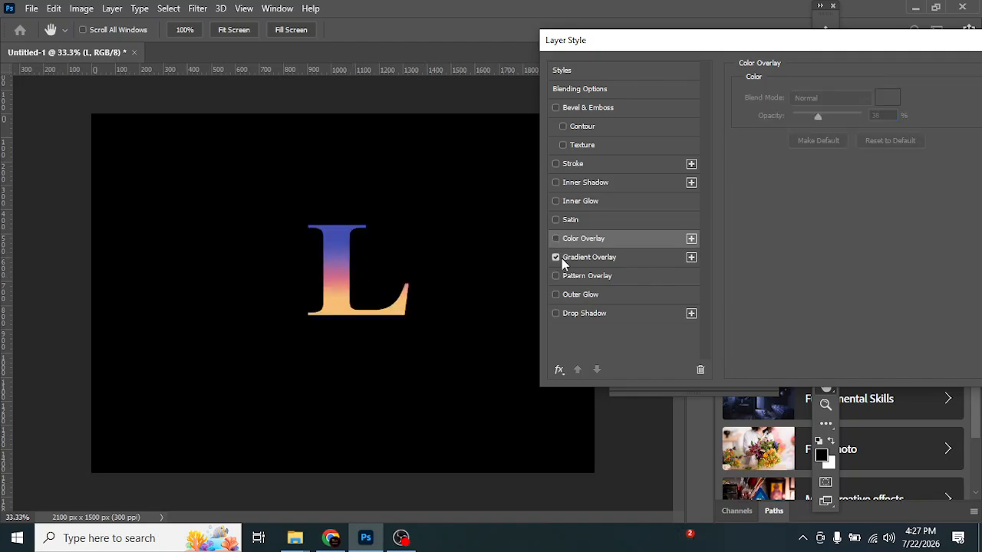
left_click(603, 259)
left_click(845, 130)
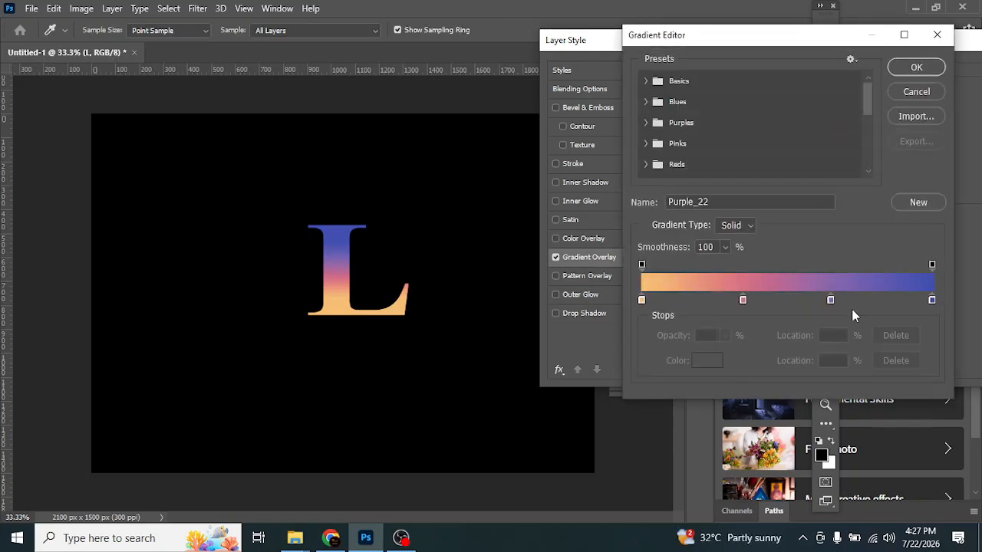
left_click(642, 165)
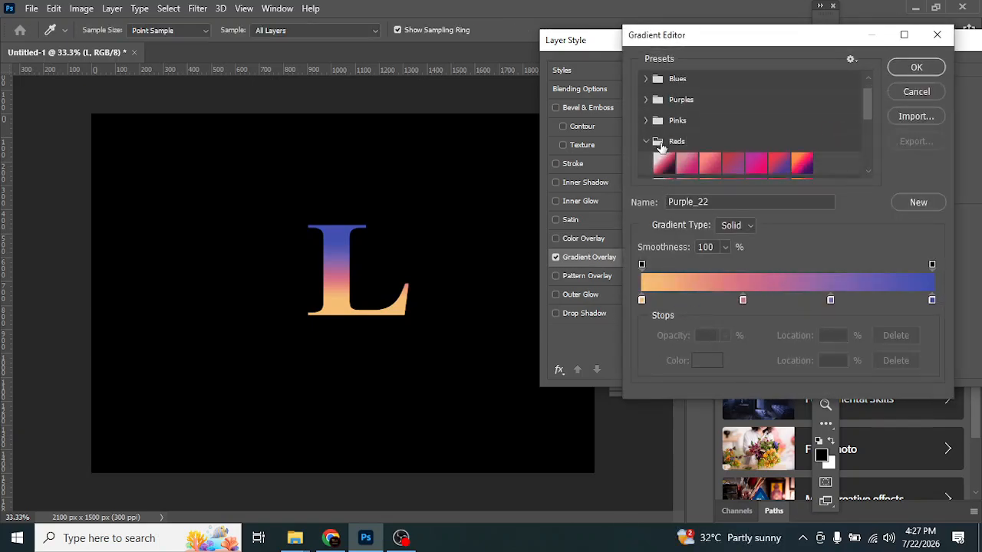
scroll(653, 150, "down", 2)
left_click(775, 141)
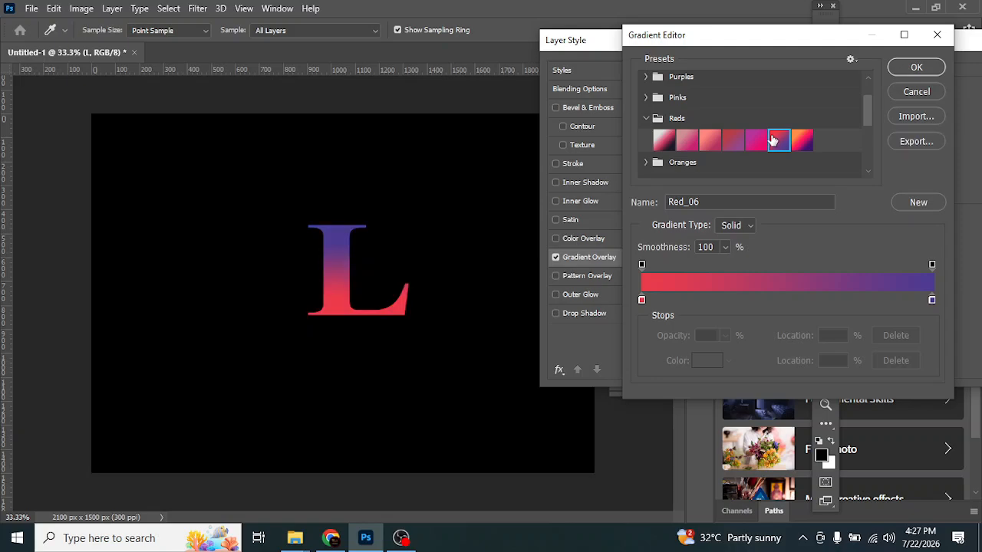
- Change the gradient's colour stop at 0% to white #ffffff
left_click(642, 300)
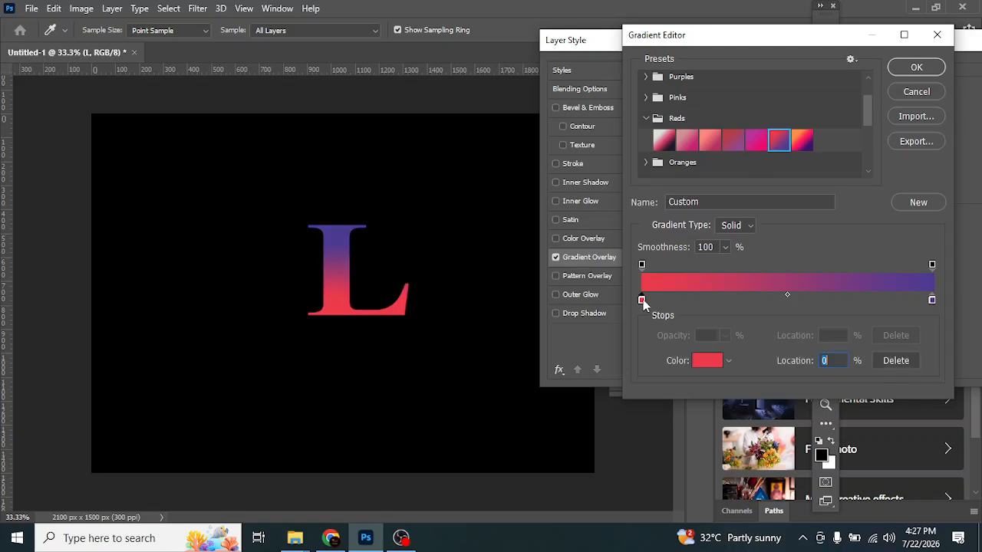
left_click(698, 361)
type("ffffff")
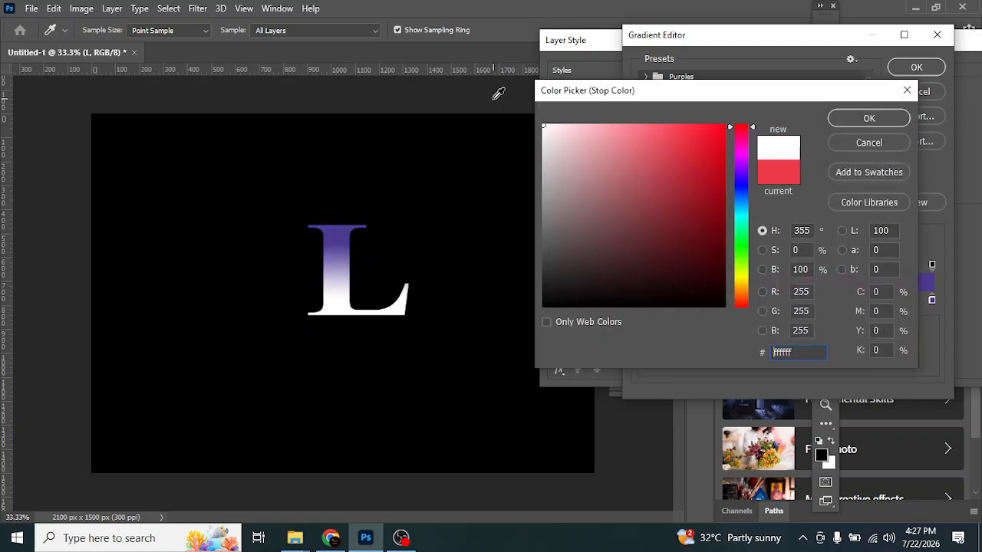
left_click(869, 119)
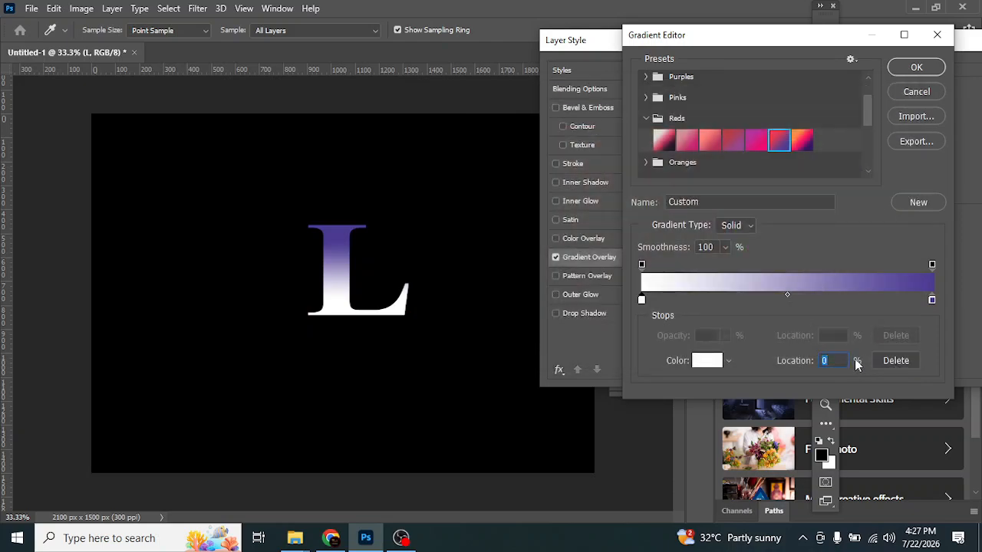
- Change the gradient's colour stop at 100% to dark red #923b3b
left_click(932, 301)
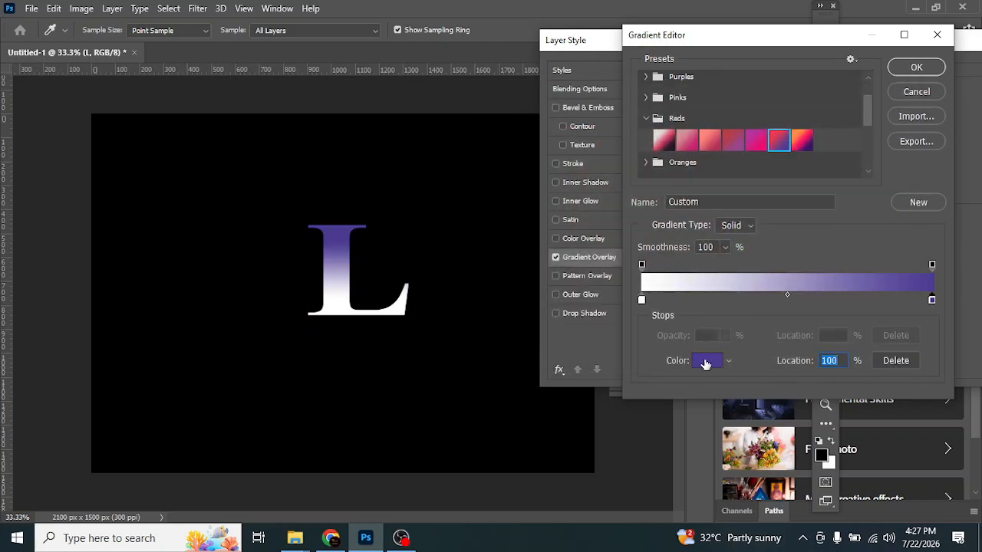
left_click(704, 362)
left_click_drag(739, 136, 750, 105)
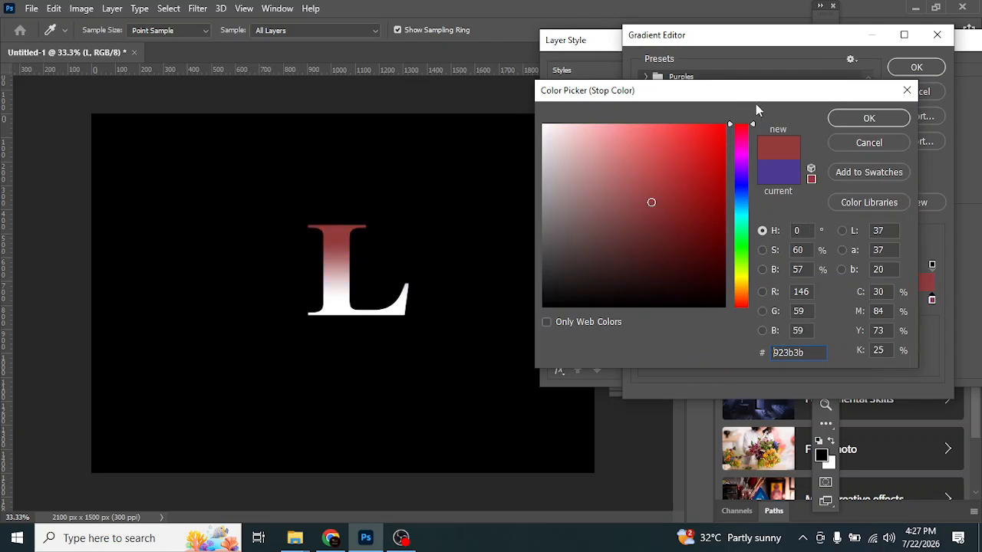
left_click(852, 119)
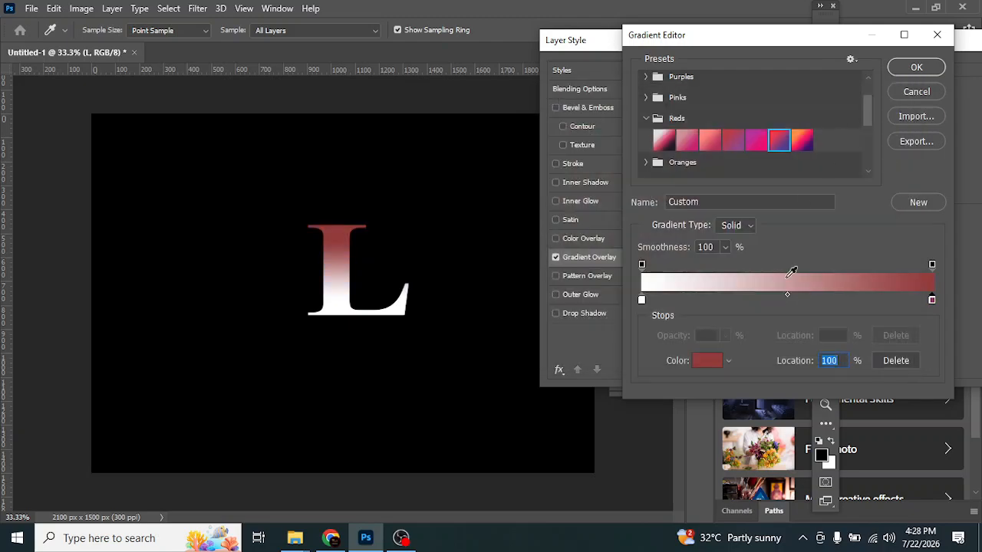
- Add a colour stop at 70% on the gradient and set it to blue #413b92
left_click(849, 300)
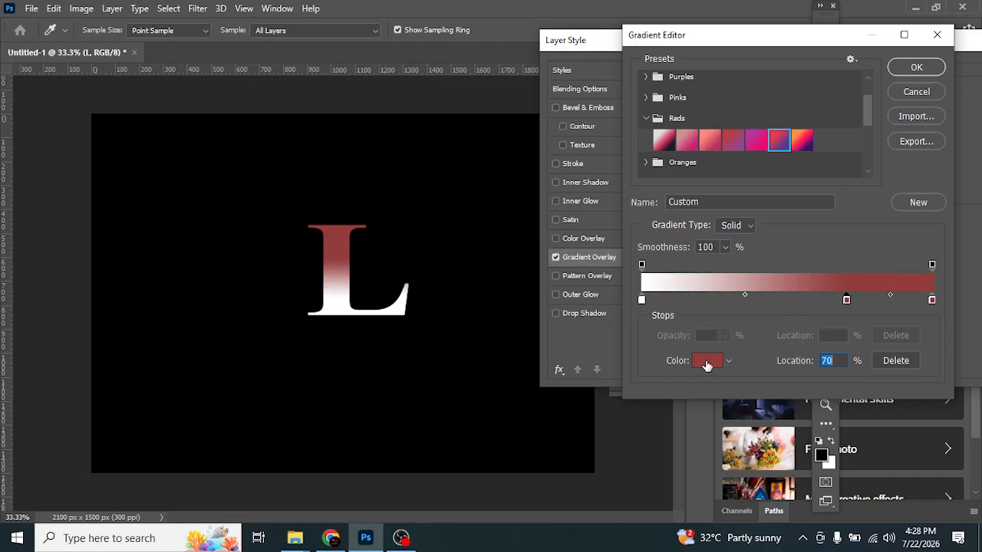
left_click(707, 364)
left_click(741, 183)
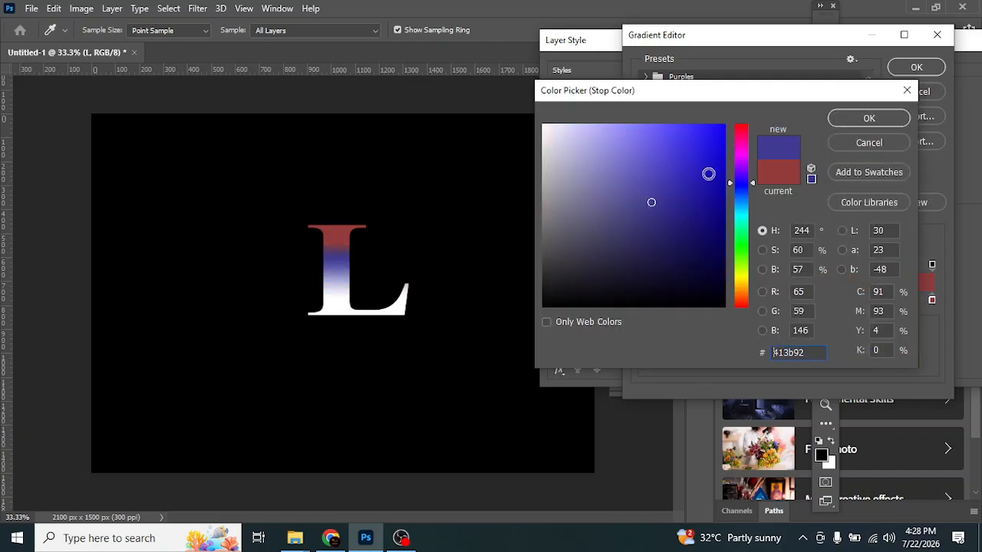
left_click(875, 121)
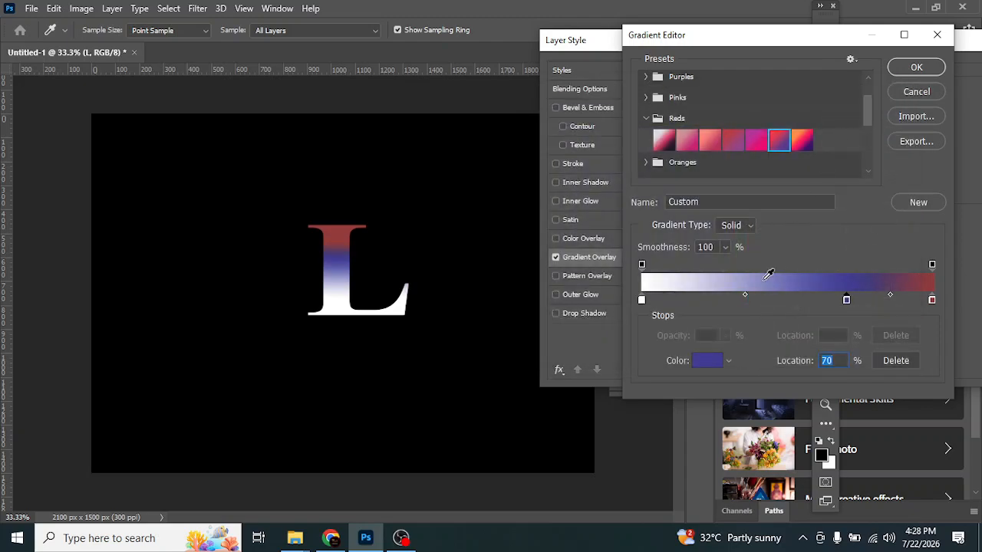
- Add a colour stop at 29% on the gradient and set it to black #000000
left_click(727, 301)
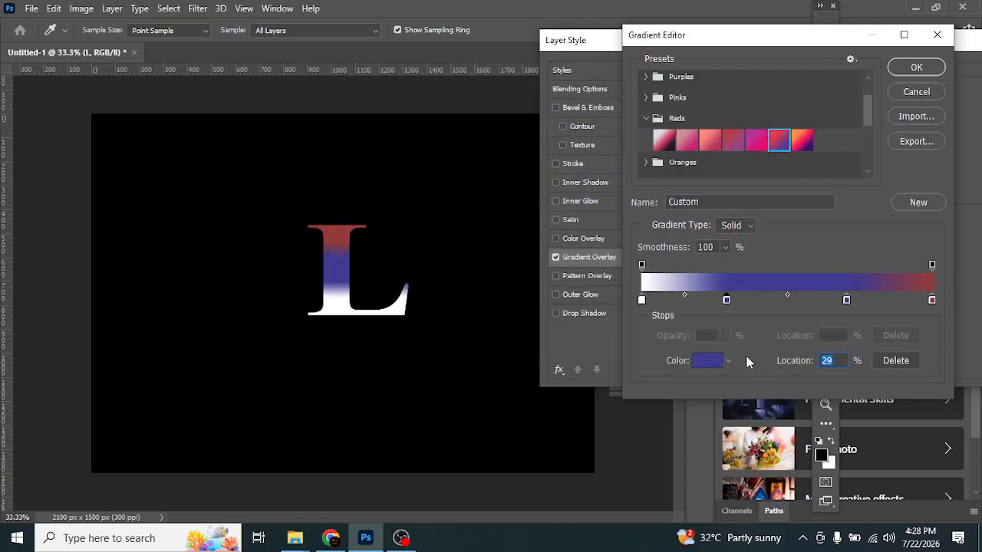
left_click(709, 366)
mouse_move(606, 181)
left_mouse_down()
mouse_move(409, 82)
mouse_move(600, 185)
mouse_move(761, 307)
left_mouse_up()
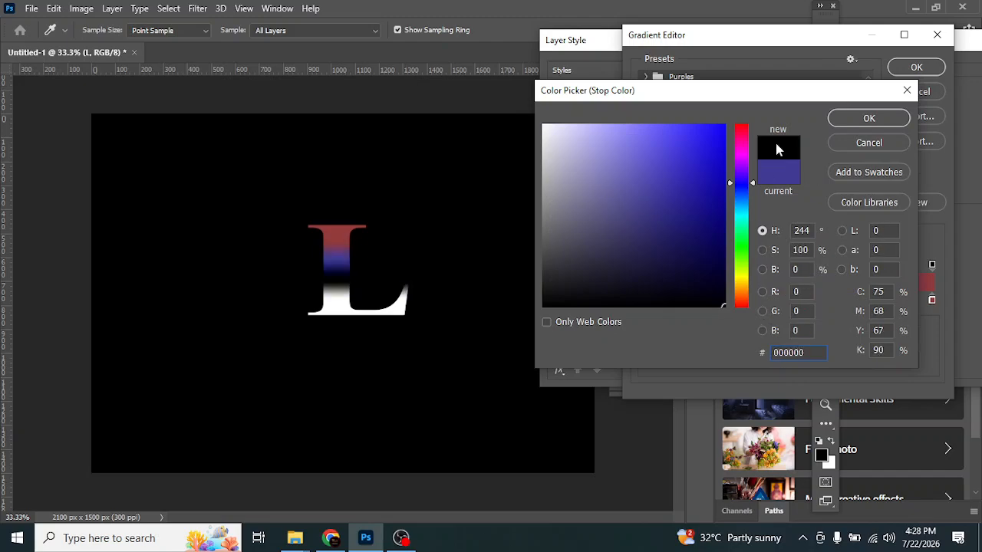
left_click(867, 120)
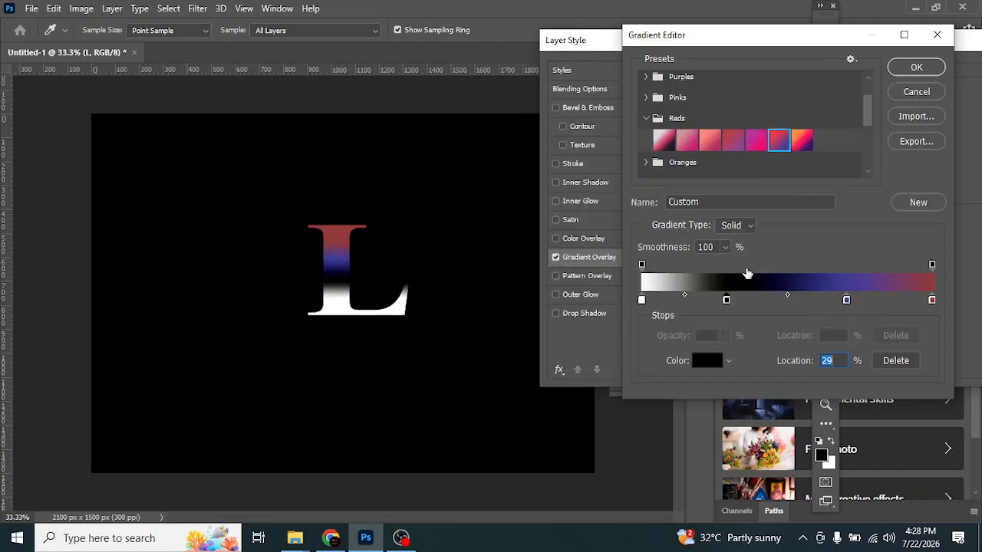
- Try the gradient's smoothness range and the Noise type's red range and Restrict Colors options, then restore the Solid gradient type
left_click(726, 247)
left_click_drag(724, 265, 798, 244)
left_click(751, 227)
left_click(738, 249)
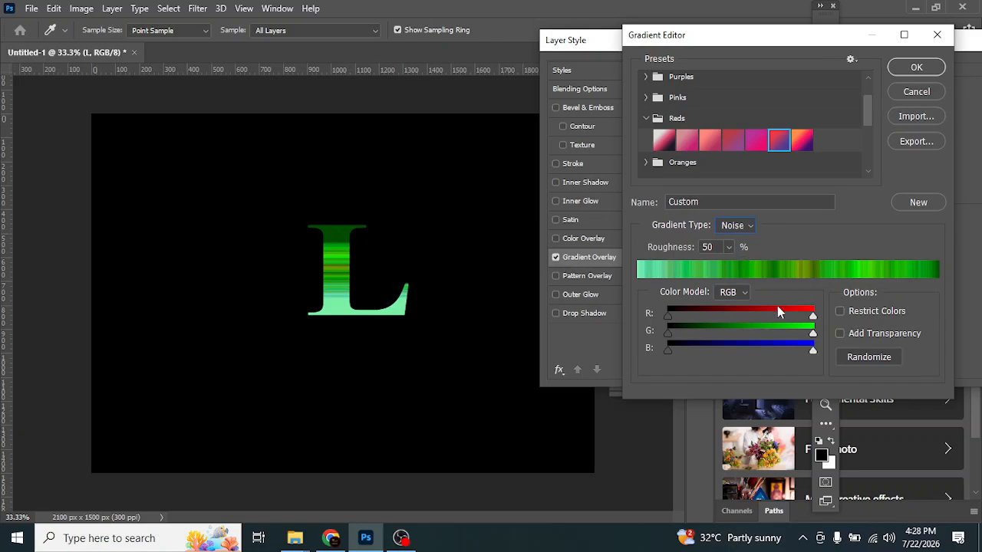
left_click_drag(813, 317, 978, 328)
left_click(844, 313)
left_click(843, 313)
left_click(841, 313)
left_click(840, 312)
left_click(736, 225)
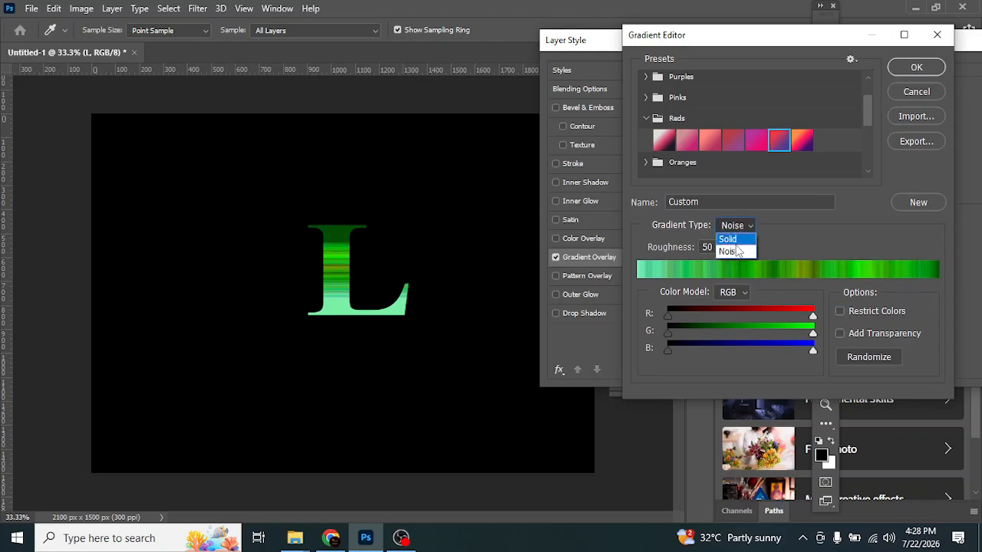
left_click(734, 237)
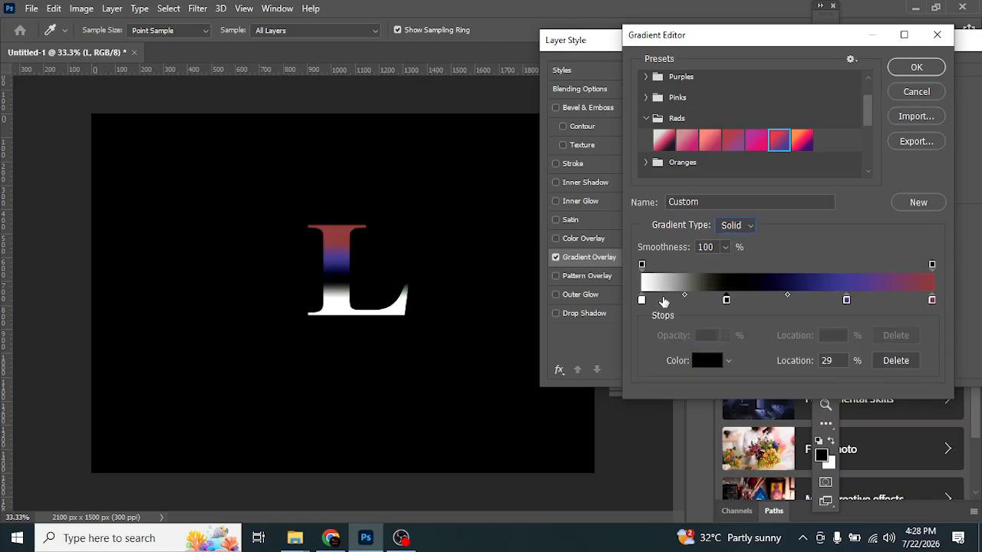
- Add a colour stop at 7% on the gradient and set it to bright green #06fe00
left_click(662, 300)
left_click(704, 360)
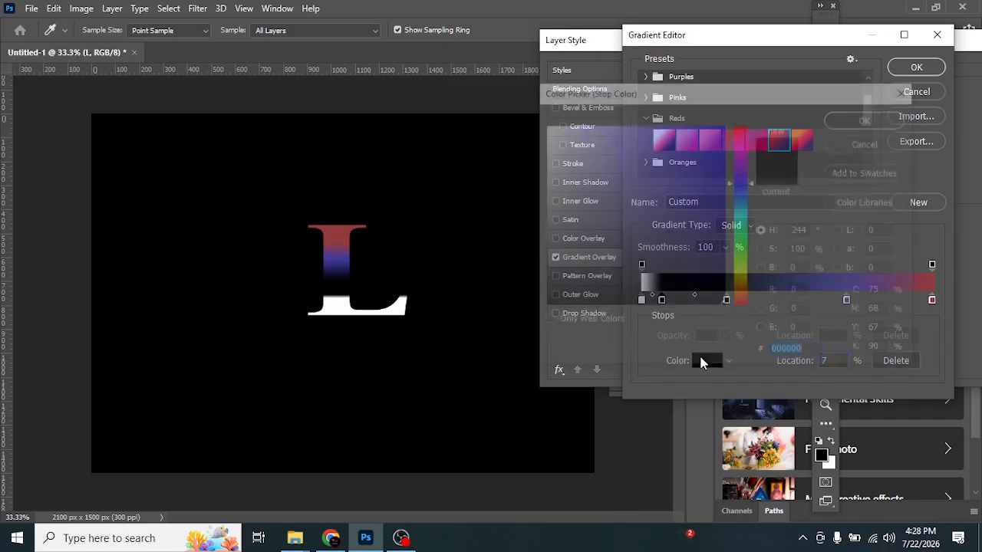
left_click_drag(704, 234, 758, 127)
left_click(744, 247)
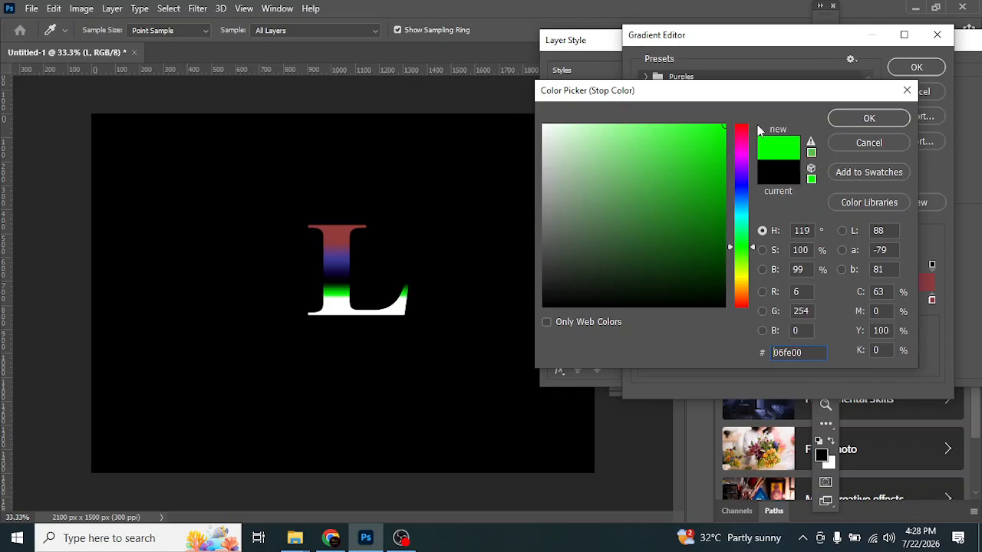
left_click(873, 117)
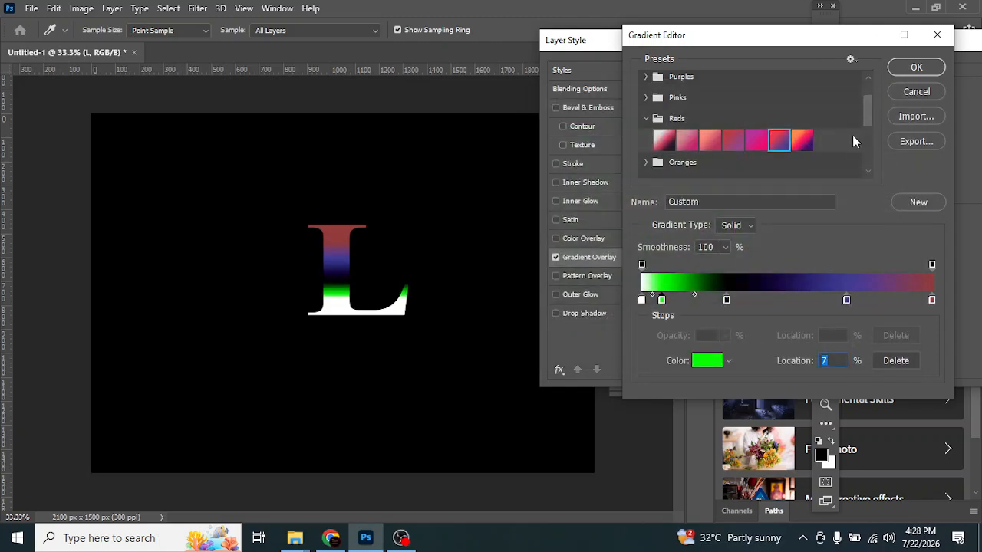
- Remove the black, green and blue colour stops from the gradient, and discard the gradient edits
left_click(727, 300)
left_click_drag(727, 300, 729, 332)
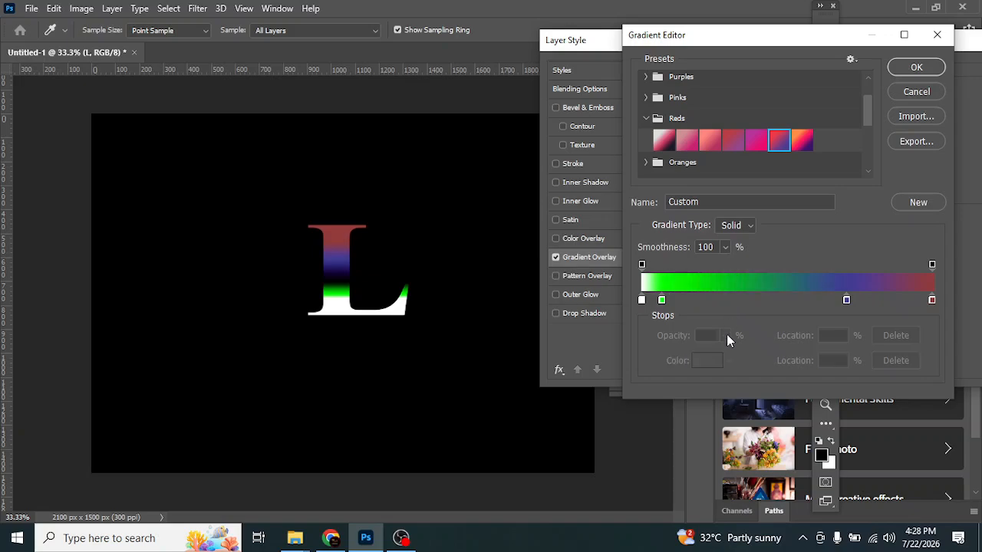
left_click_drag(662, 300, 656, 360)
left_click_drag(846, 300, 844, 337)
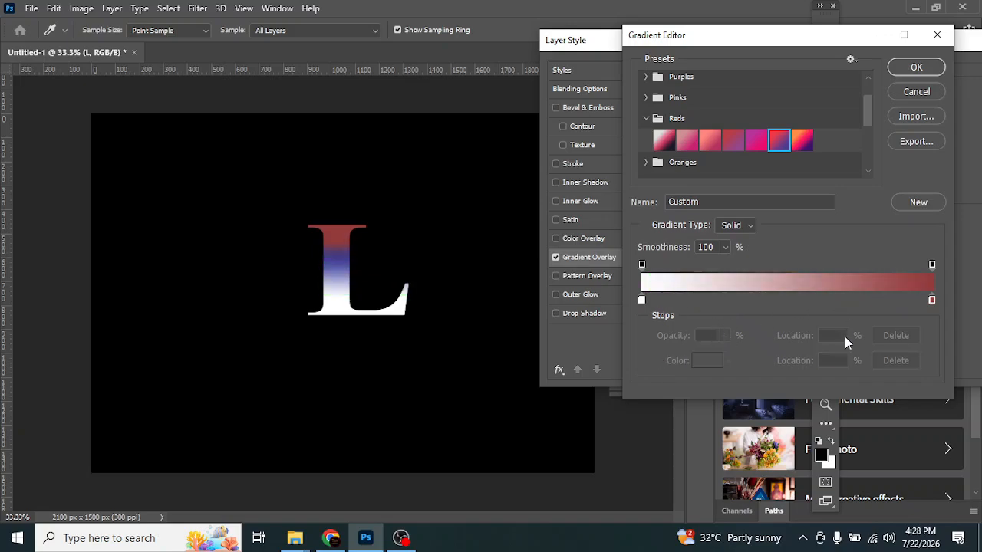
left_click(916, 92)
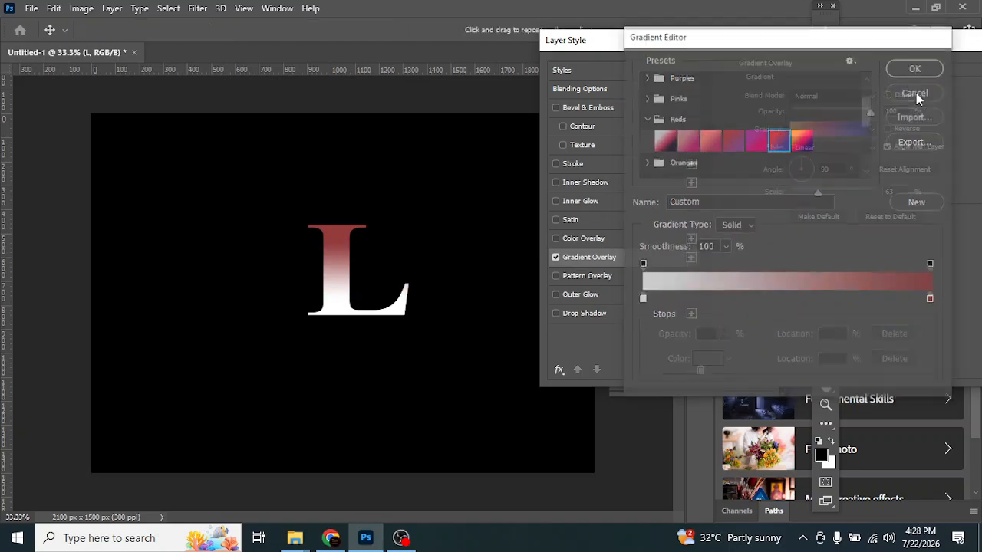
- Turn off Gradient Overlay on the letter L and enable Pattern Overlay with its settings open
left_click(556, 257)
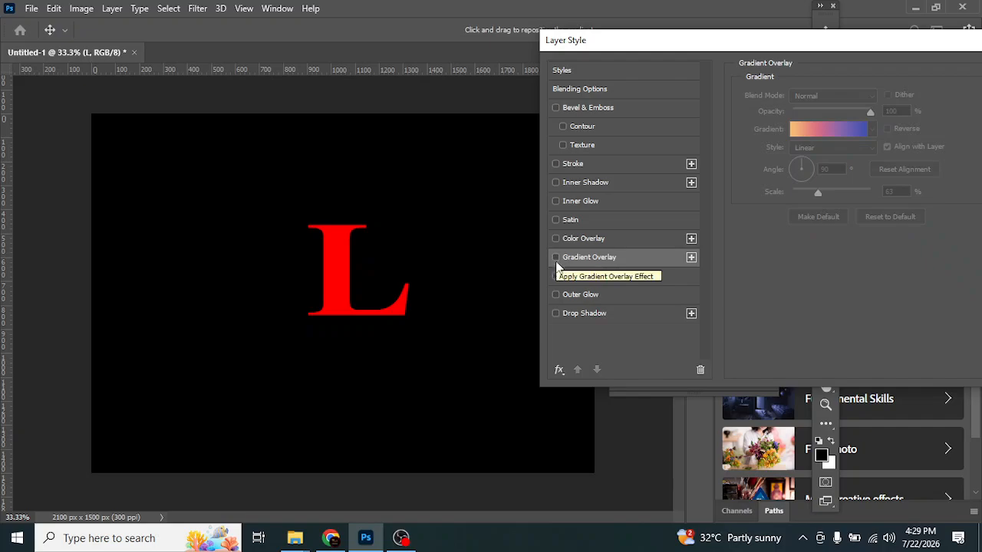
left_click(556, 276)
left_click(640, 275)
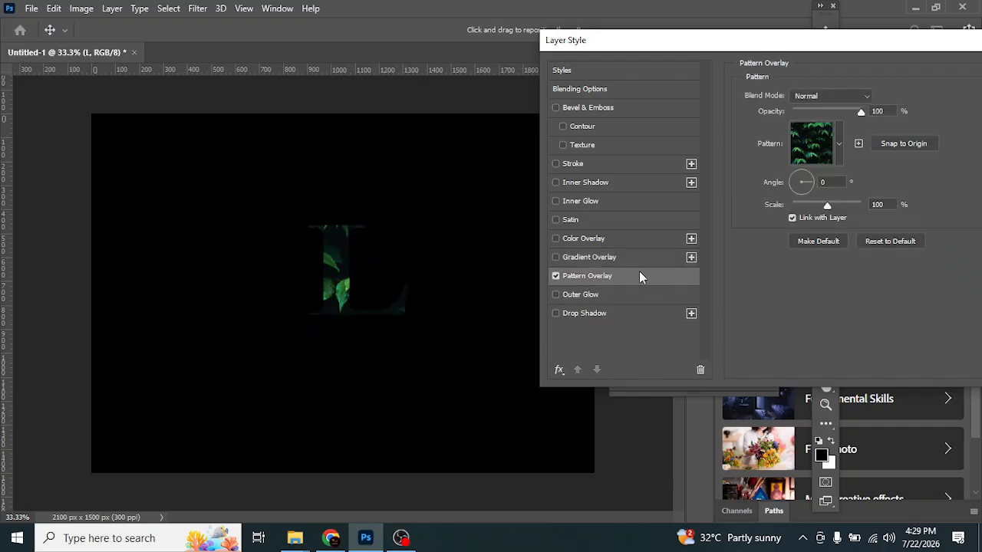
- Try the Trees patterns on the letter L, including the yellow one, and end on the first green leaf pattern
left_click(841, 141)
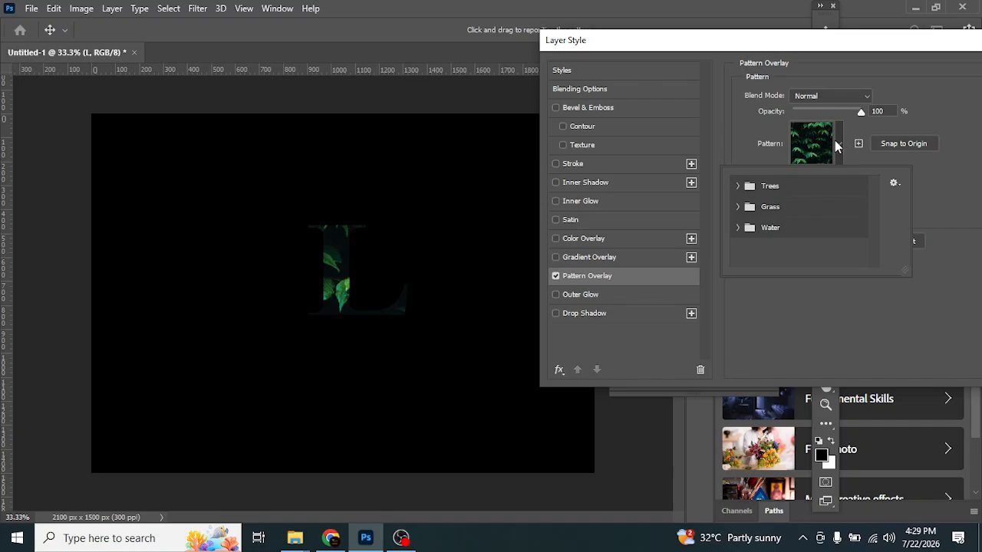
left_click(738, 186)
left_click(803, 209)
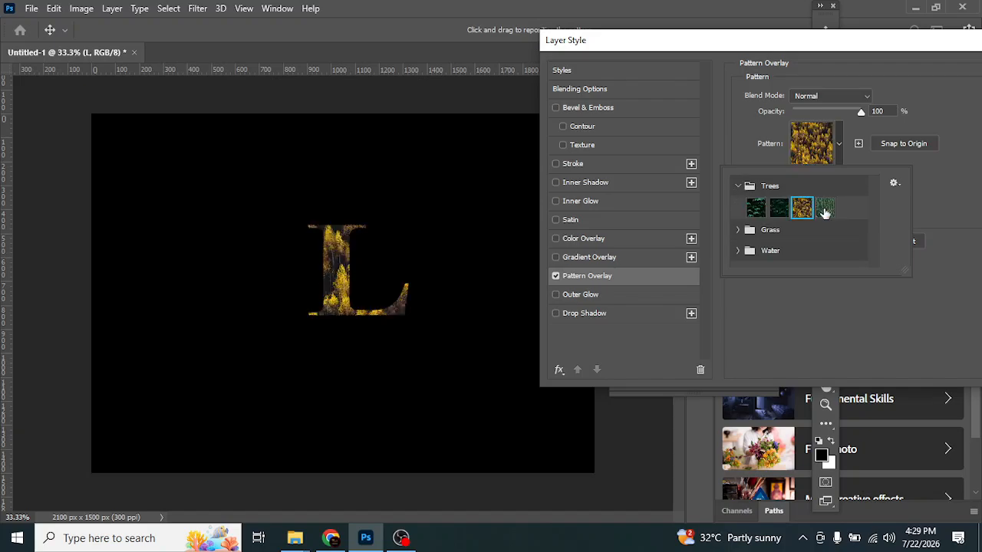
left_click(824, 210)
left_click(777, 210)
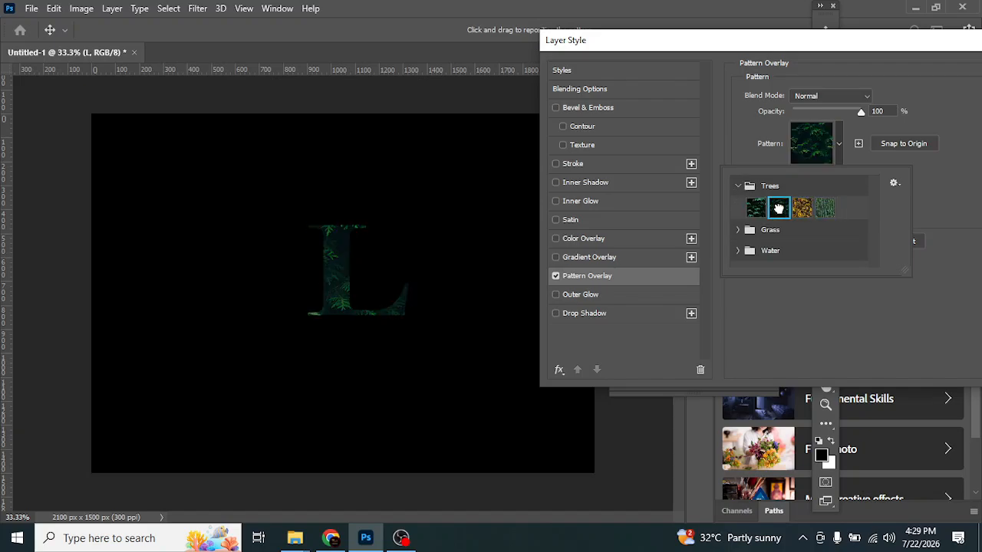
left_click(756, 210)
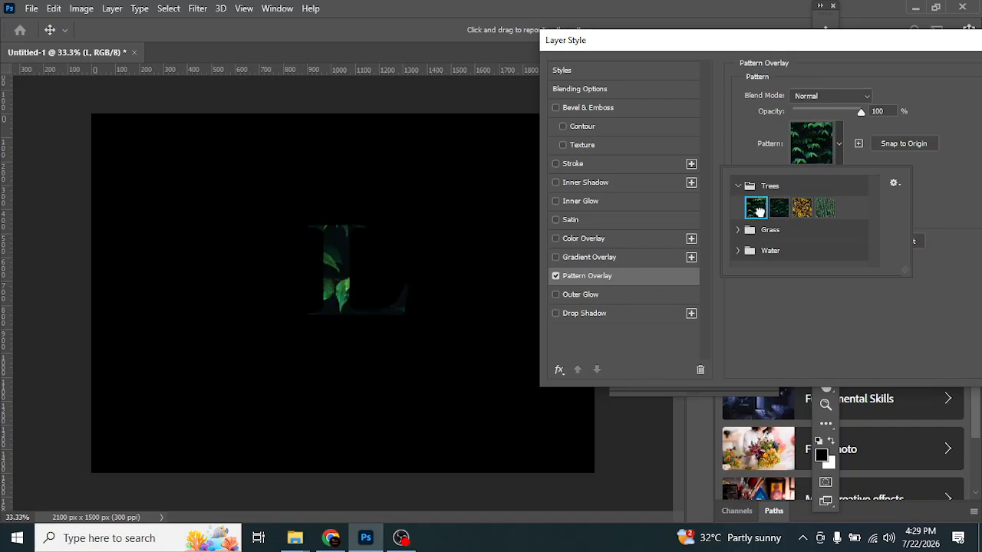
- Expand the Grass pattern group without changing the leaf pattern, and set the Pattern Overlay angle to -64°
left_click(739, 230)
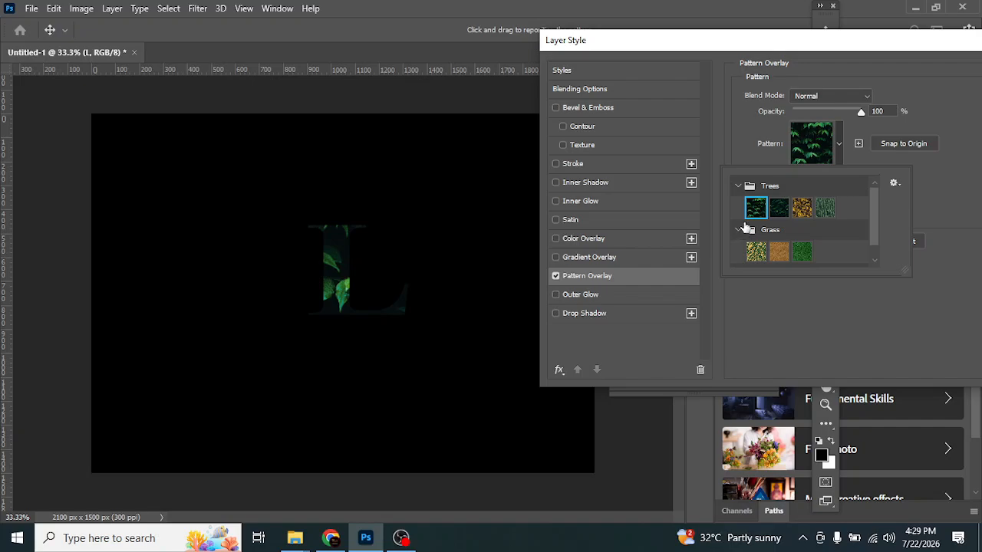
left_click(935, 189)
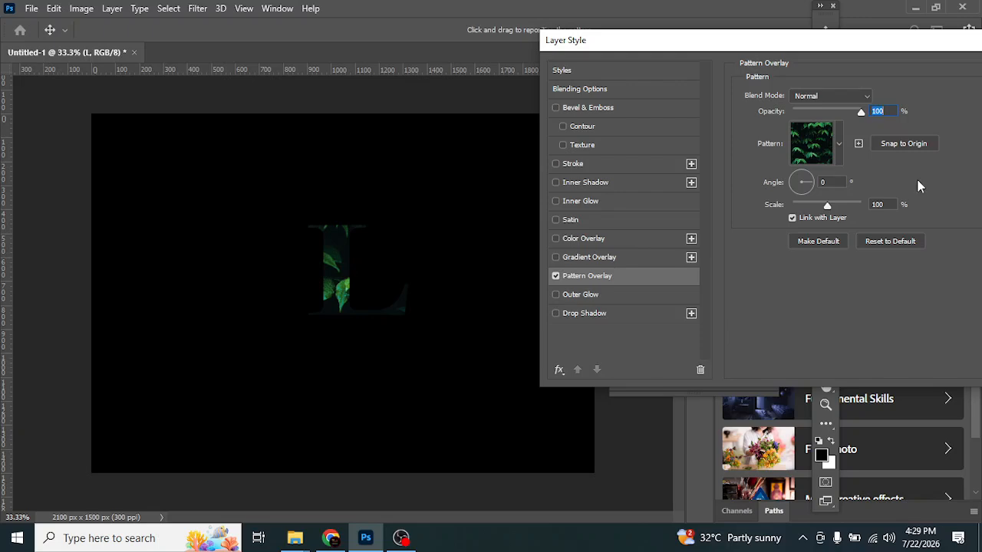
key("Tab")
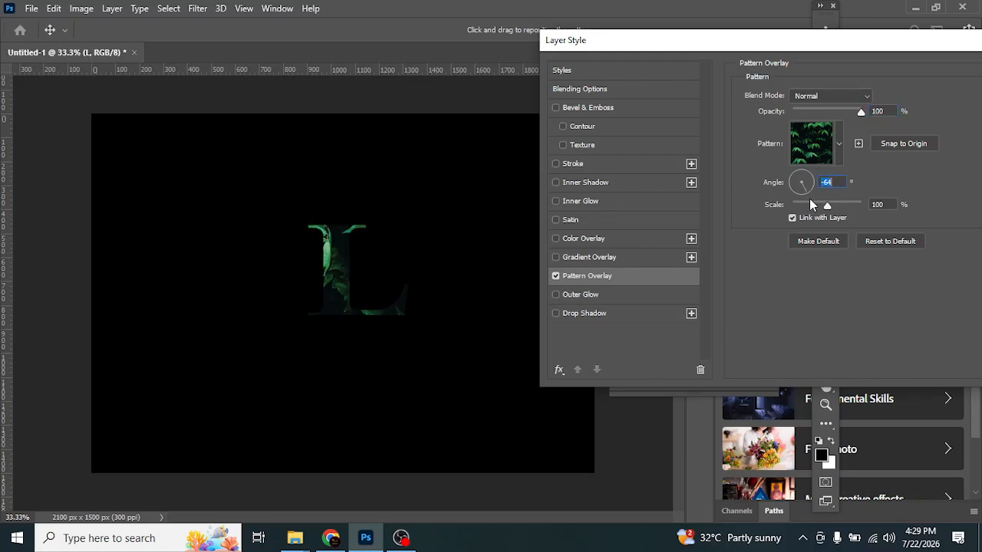
- Switch to Chrome and search Google Images for "free download pattern for photoshop"
left_click(332, 536)
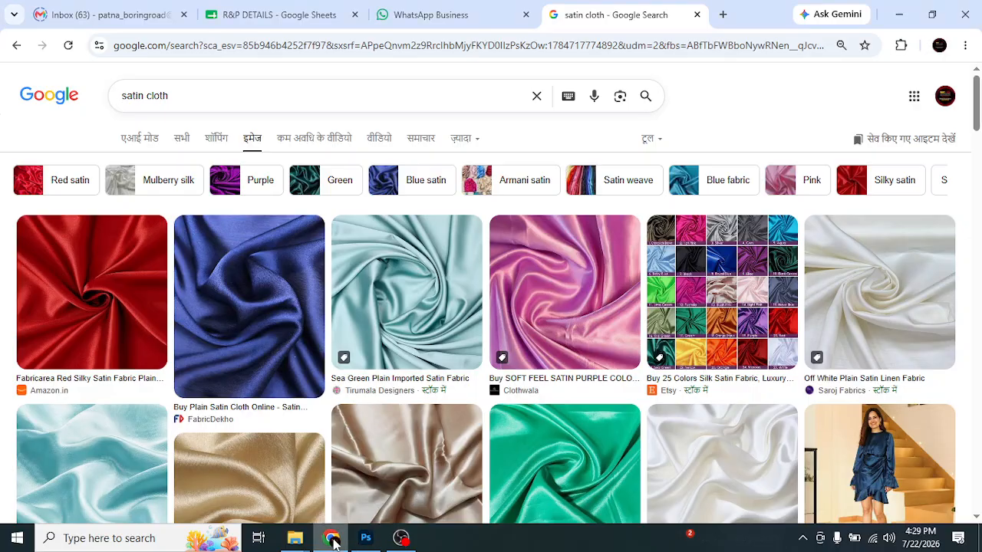
left_click(536, 97)
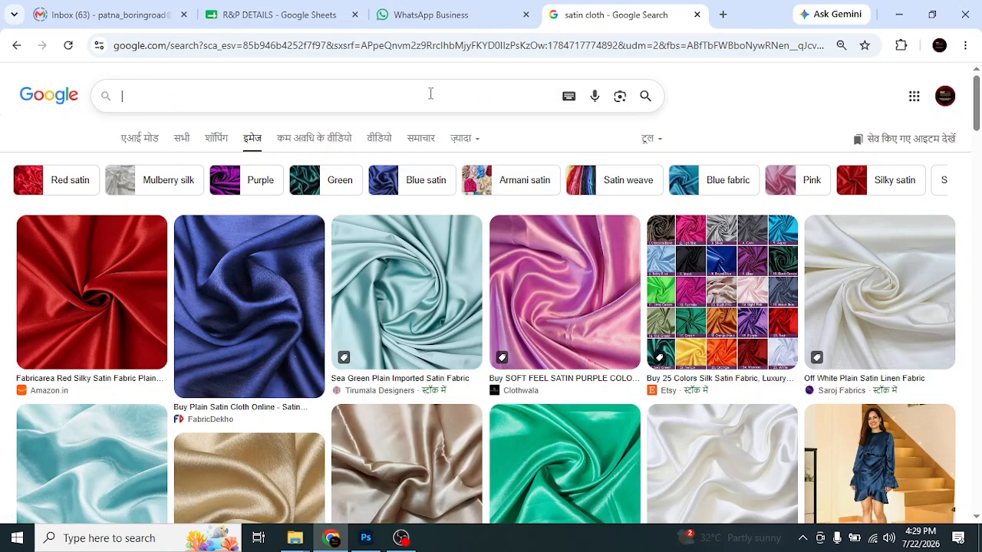
type("free down")
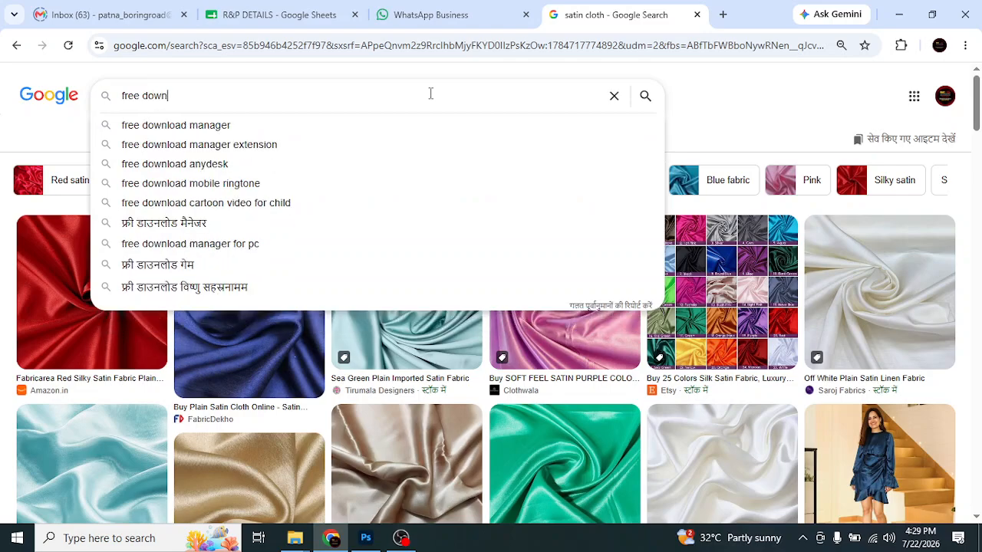
type("load pattern")
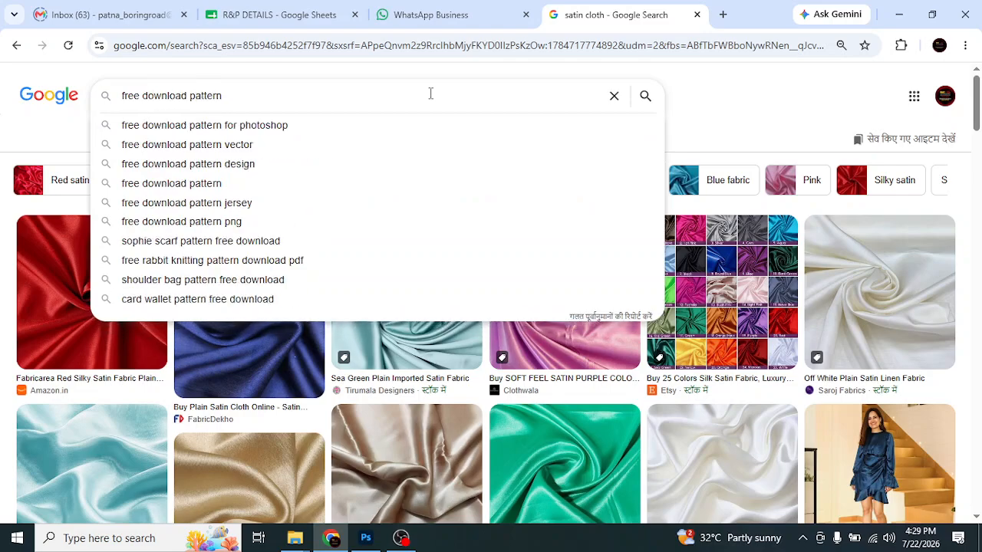
left_click(304, 125)
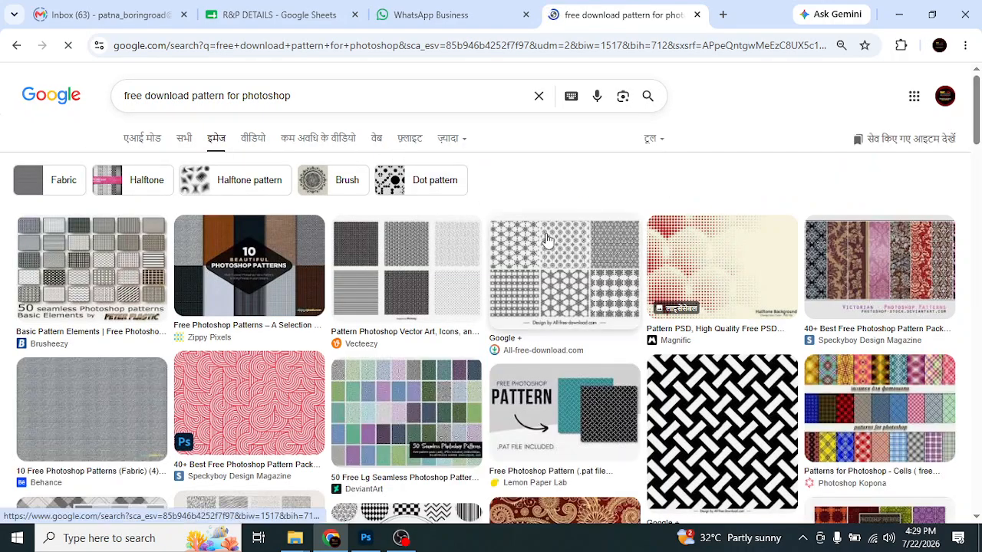
- Browse the image results for pattern packs and open Designbeep's 450+ Free Repeatable Pixel Patterns page
scroll(579, 260, "down", 4)
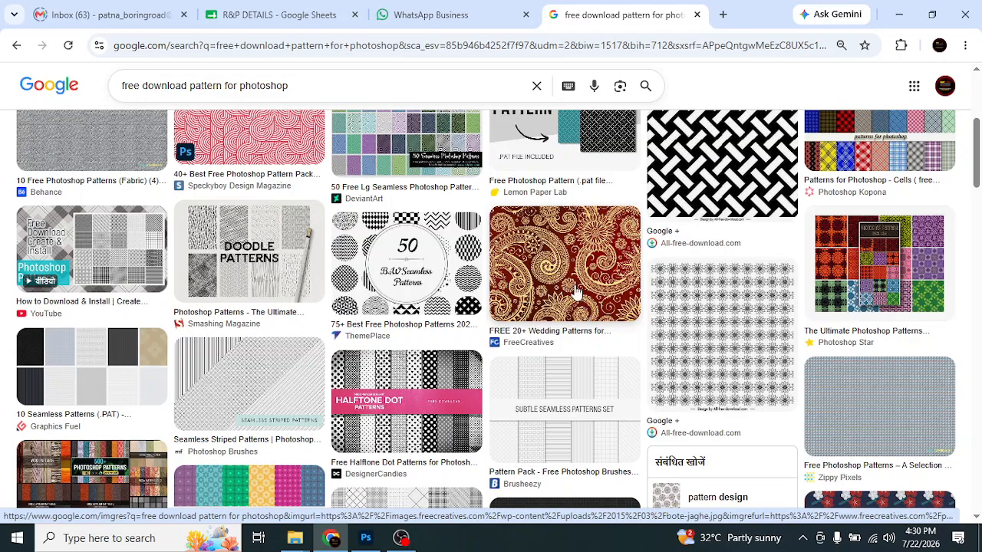
scroll(575, 290, "down", 3)
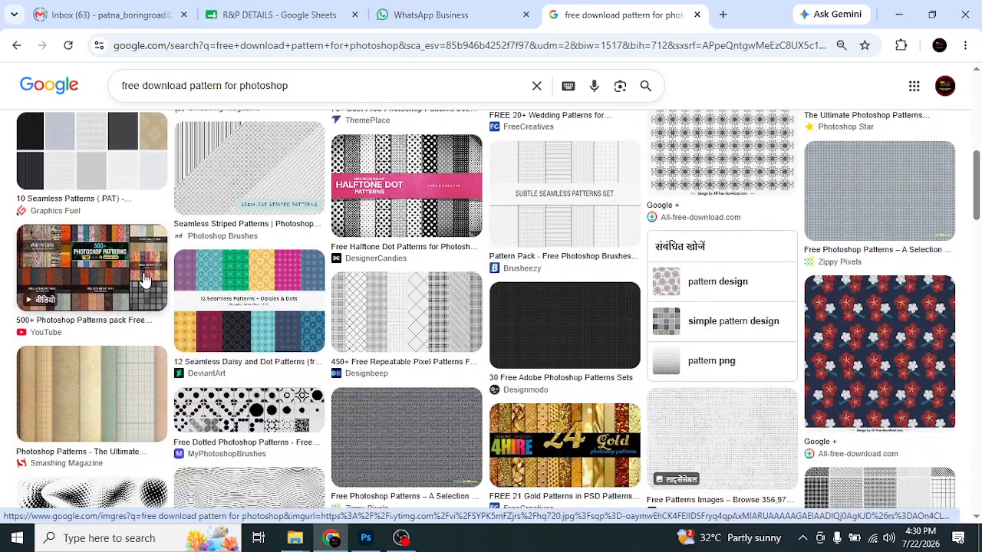
scroll(305, 276, "down", 3)
scroll(285, 259, "up", 2)
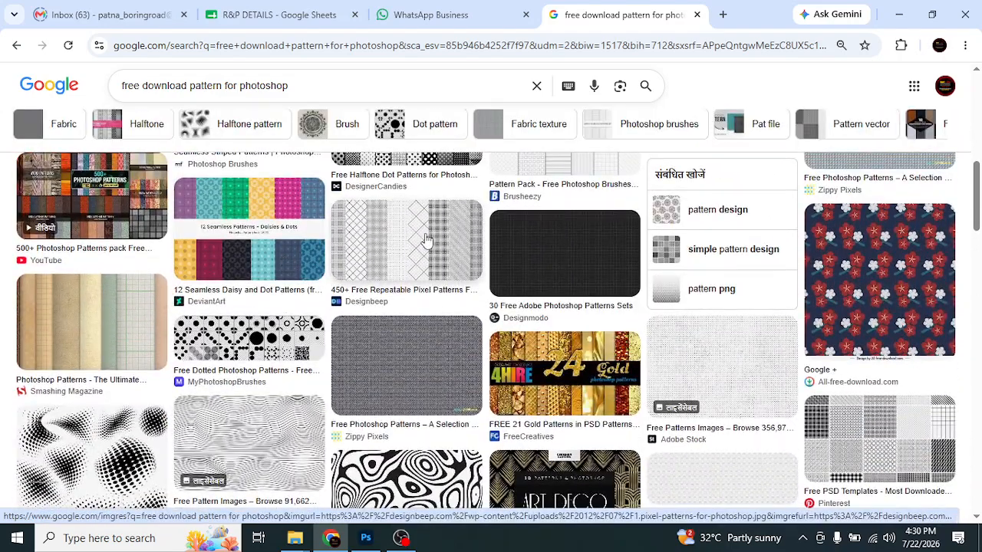
left_click(284, 258)
left_click(791, 227)
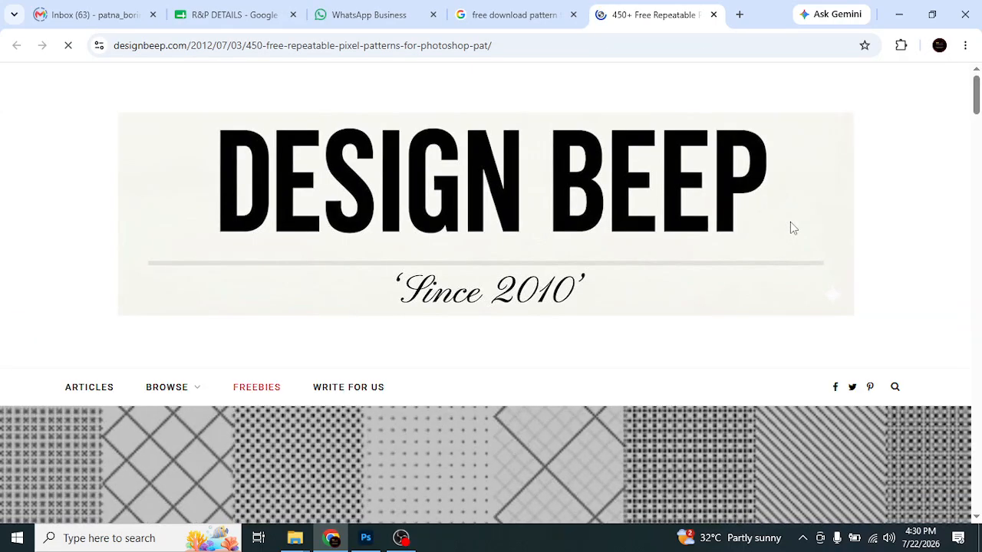
- Look through the pixel pattern sets on the Designbeep page, and close both that page and the image search
scroll(765, 229, "down", 4)
scroll(758, 227, "up", 4)
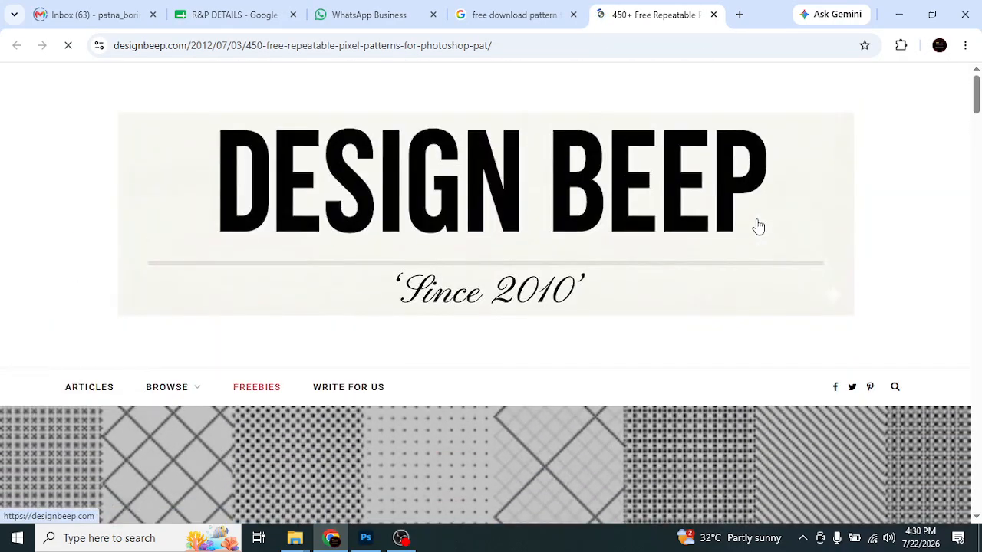
scroll(756, 226, "down", 4)
scroll(755, 226, "down", 10)
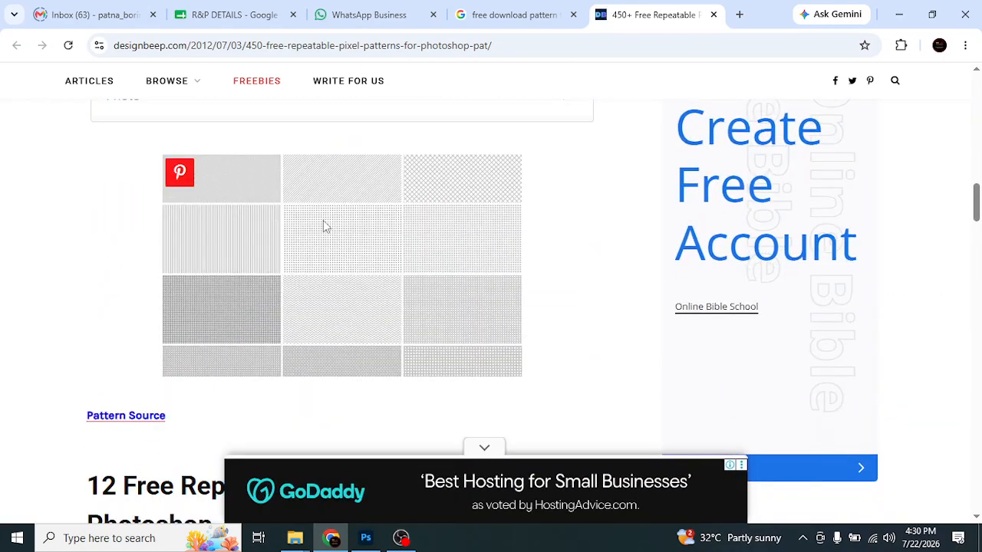
scroll(323, 223, "down", 6)
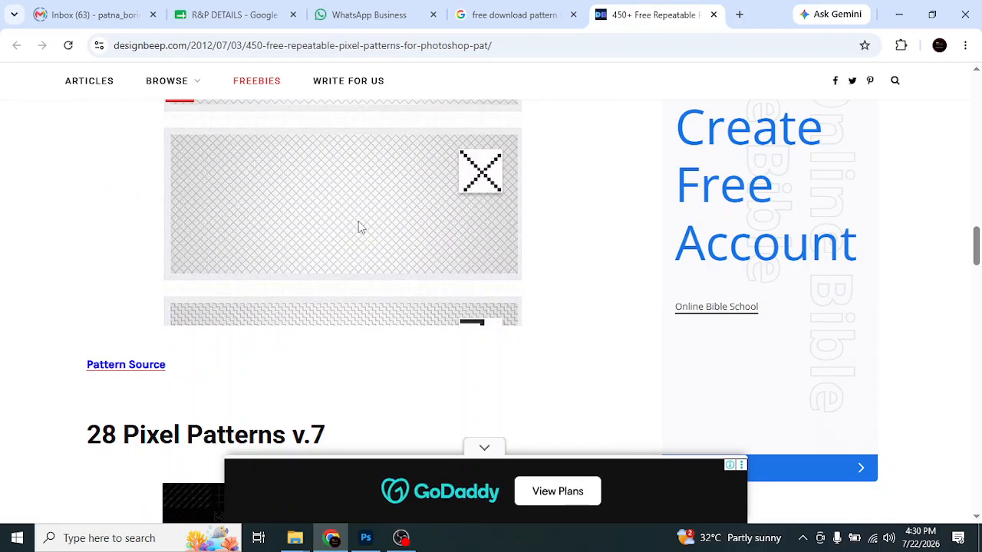
left_click(713, 15)
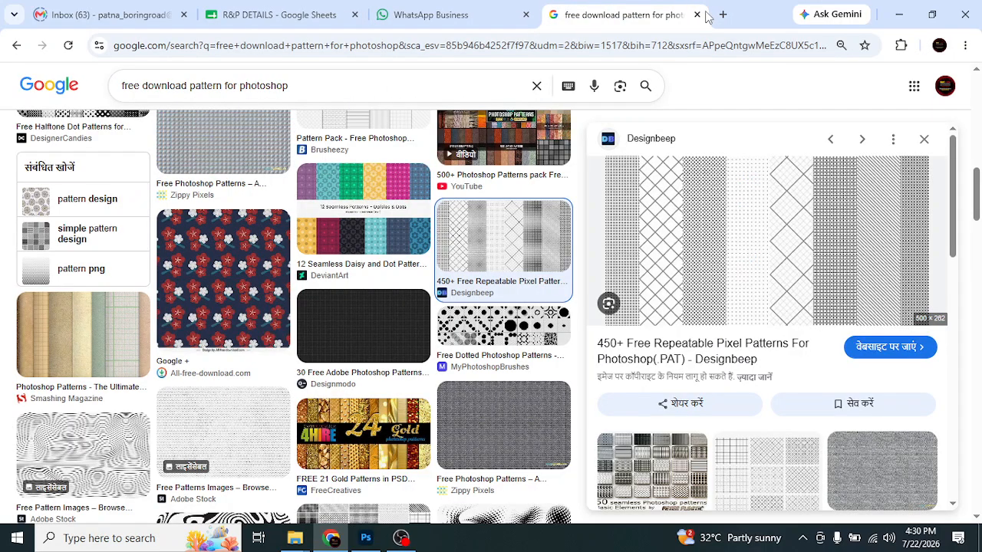
left_click(698, 15)
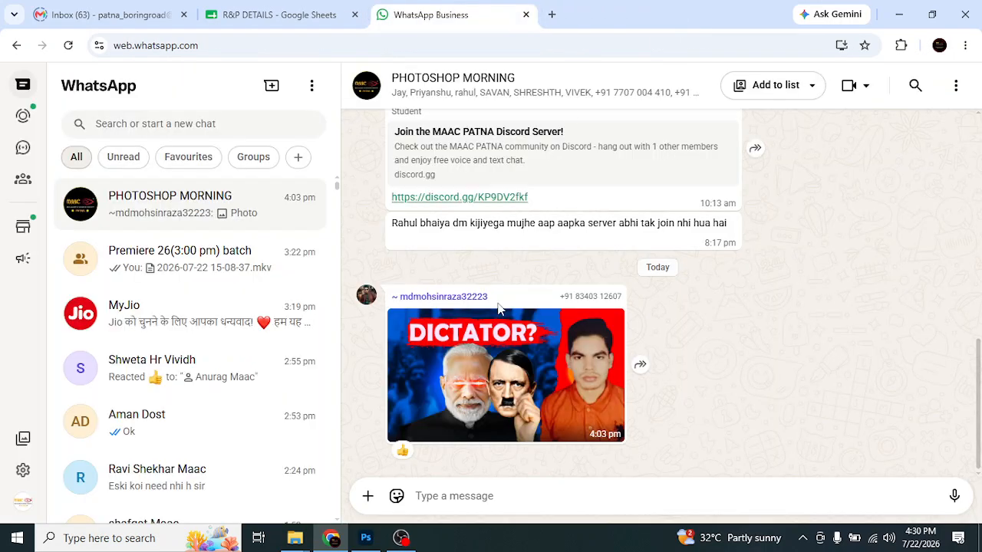
- Switch back to Photoshop, turn off Pattern Overlay on the letter L and enable Outer Glow with its settings open
left_click(366, 539)
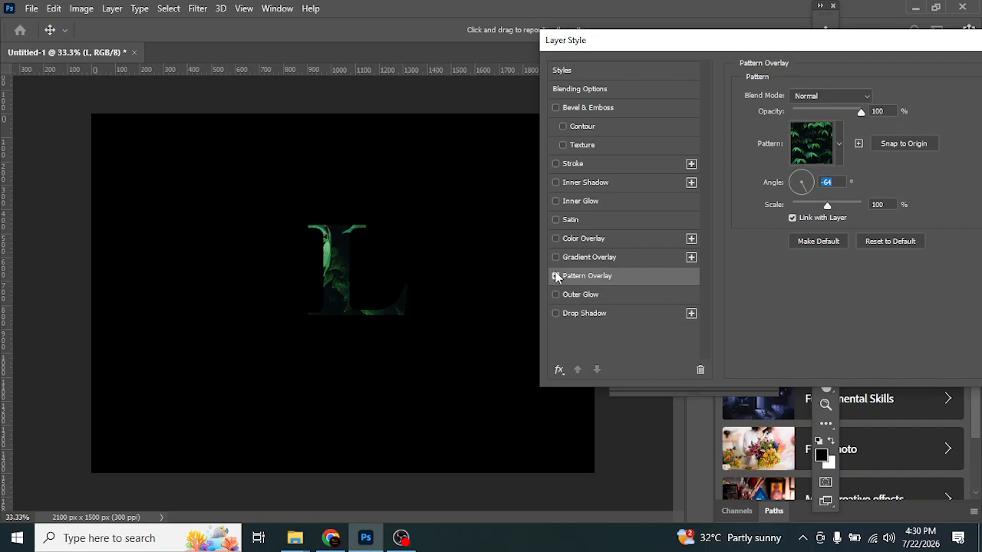
left_click(556, 276)
left_click(555, 294)
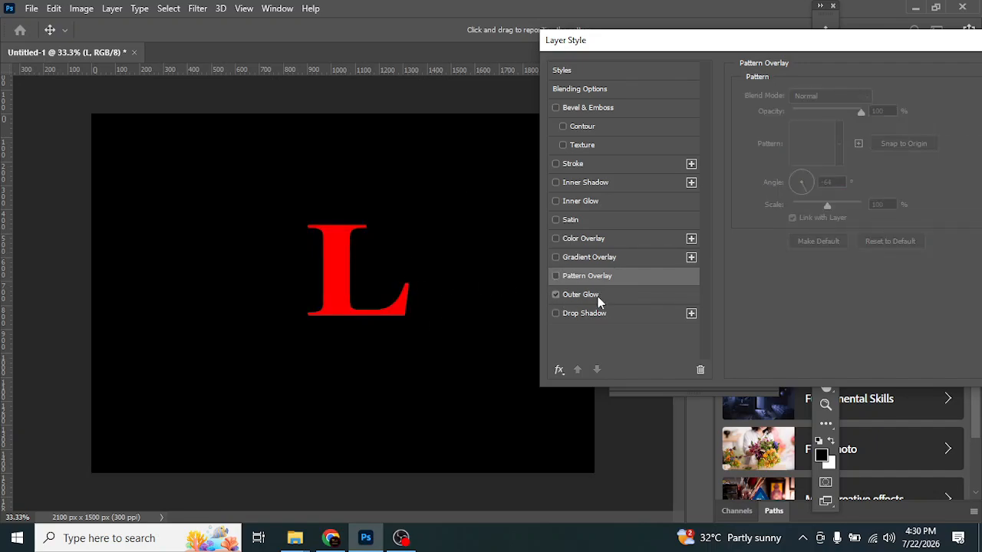
left_click(604, 294)
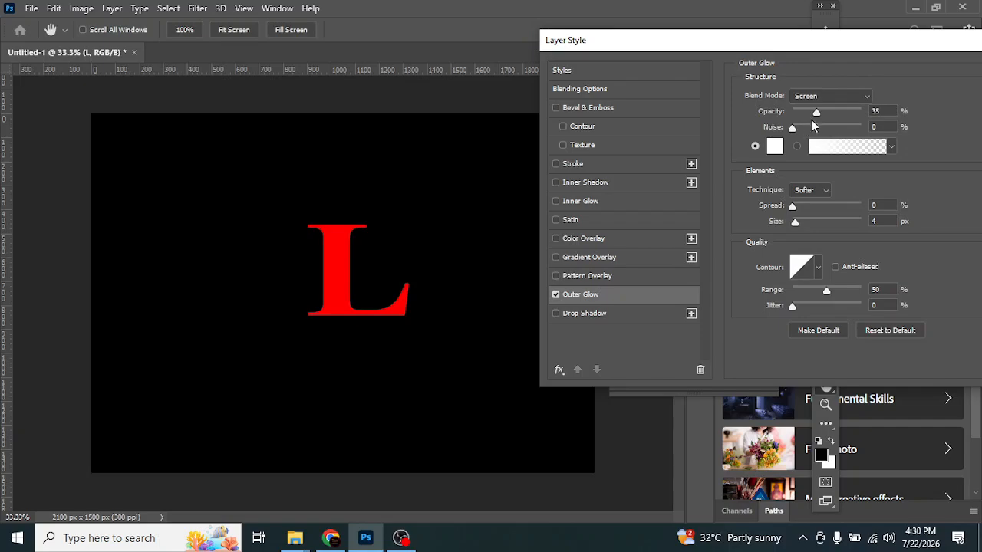
- Set the Outer Glow to 100% opacity, 5% spread and 59 px size, and enable the Stroke effect with it
left_click_drag(816, 115, 863, 113)
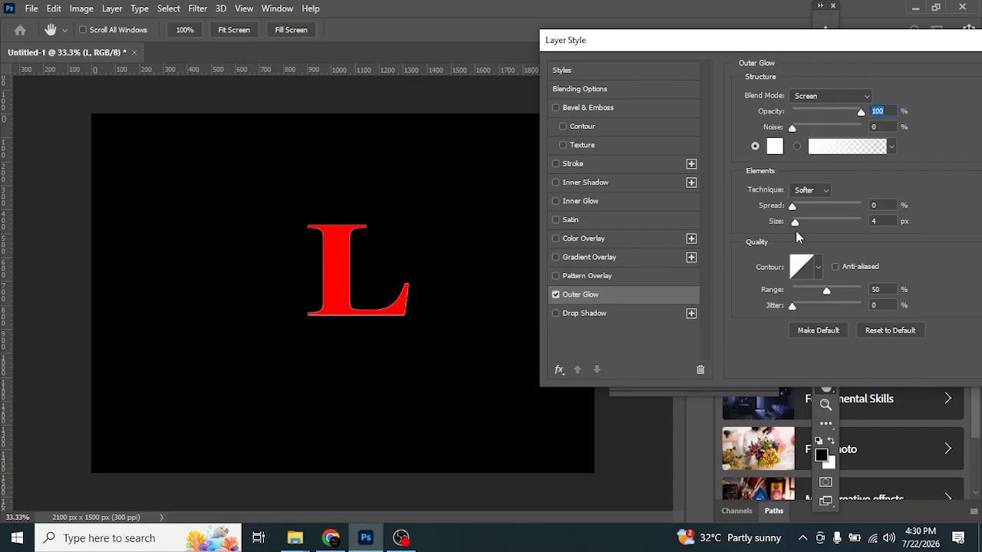
mouse_move(797, 222)
left_mouse_down()
mouse_move(836, 223)
mouse_move(812, 226)
mouse_move(825, 208)
mouse_move(796, 215)
left_mouse_up()
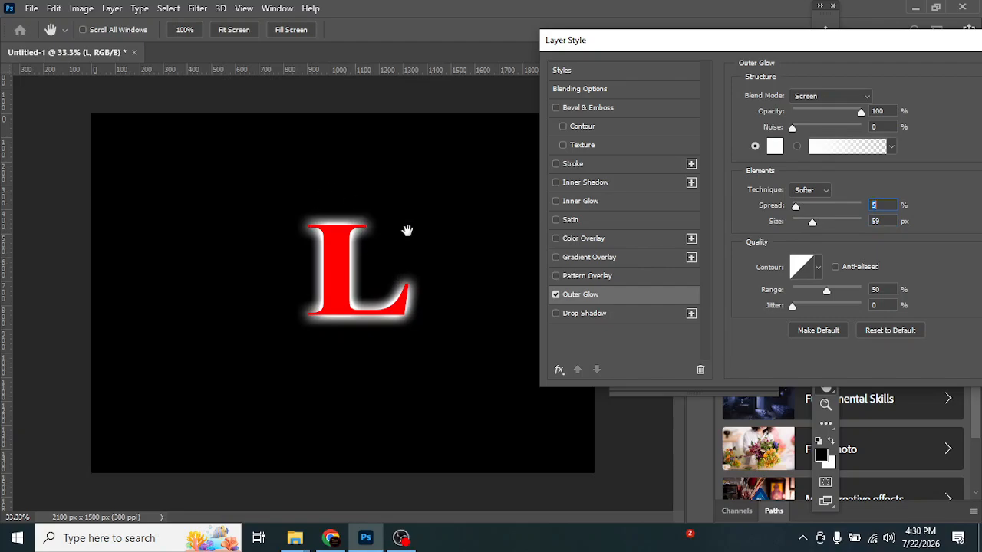
left_click(556, 163)
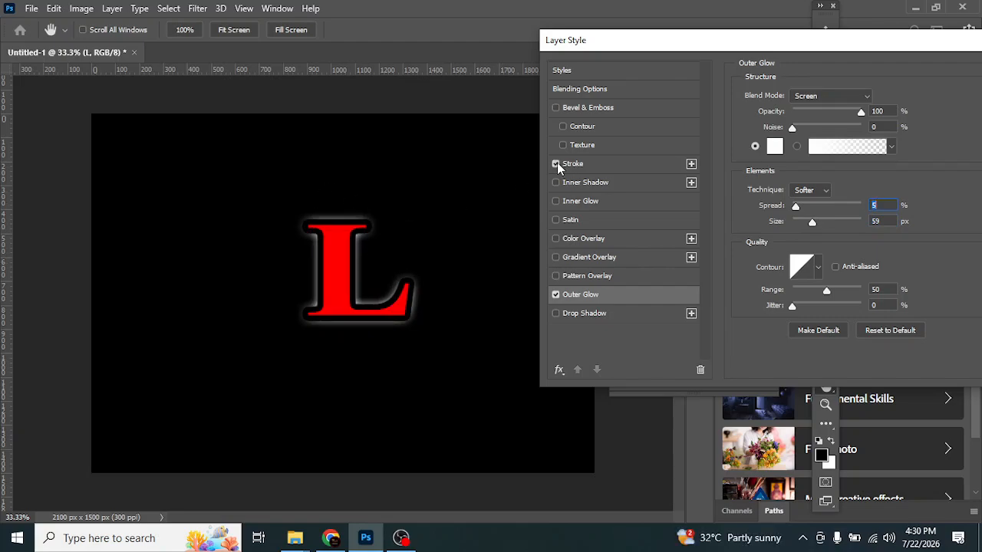
- Turn off Stroke and Outer Glow on the letter L, and delete the black Layer 1
left_click(556, 163)
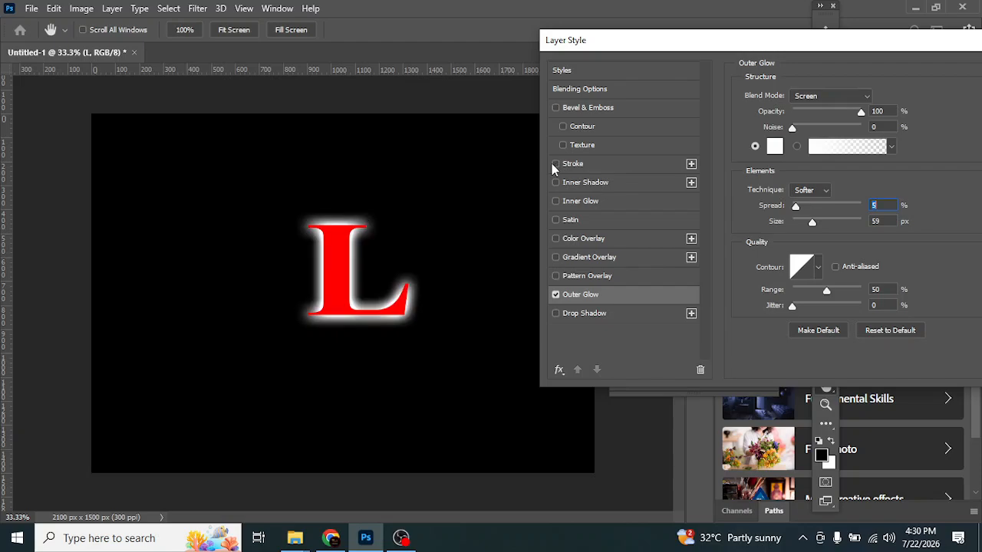
left_click(556, 296)
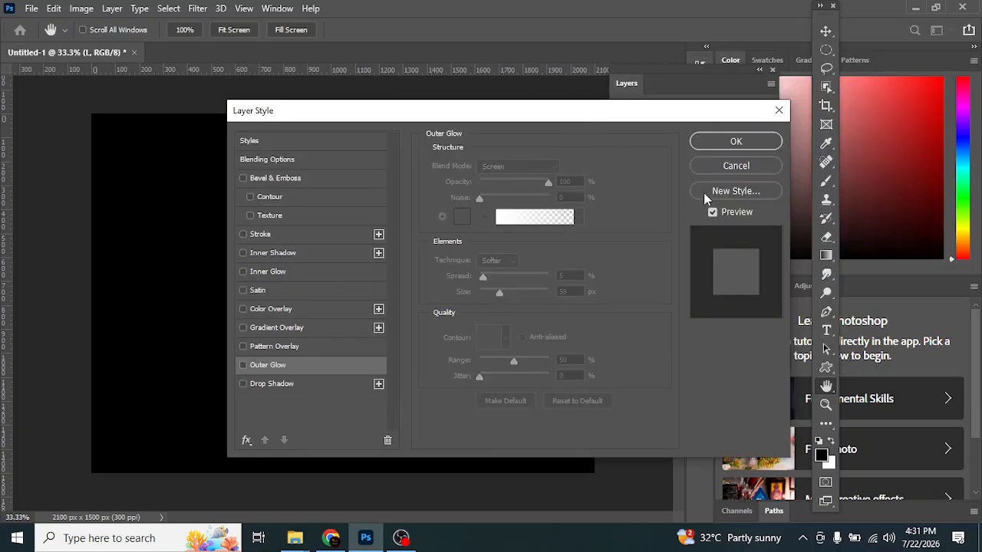
left_click(720, 167)
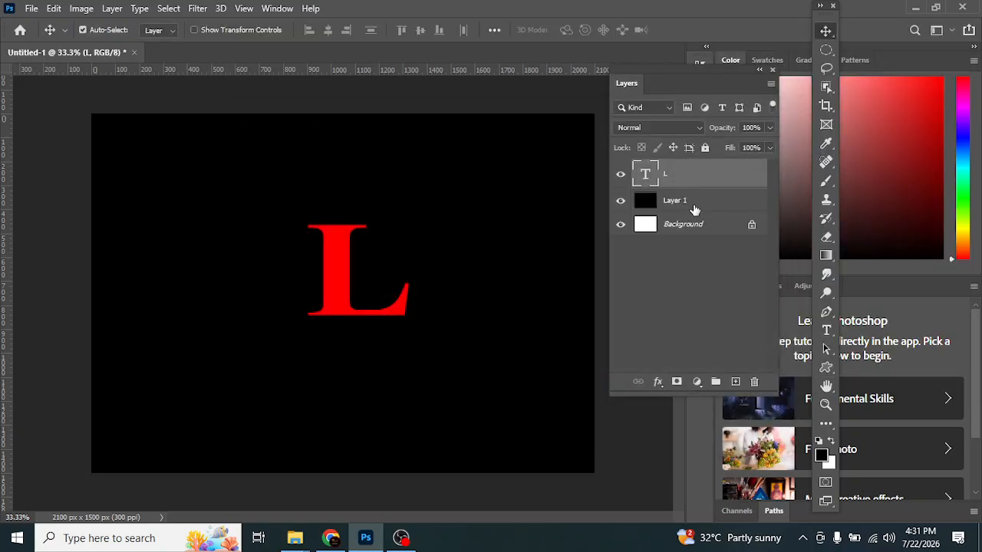
left_click(693, 202)
left_click(754, 381)
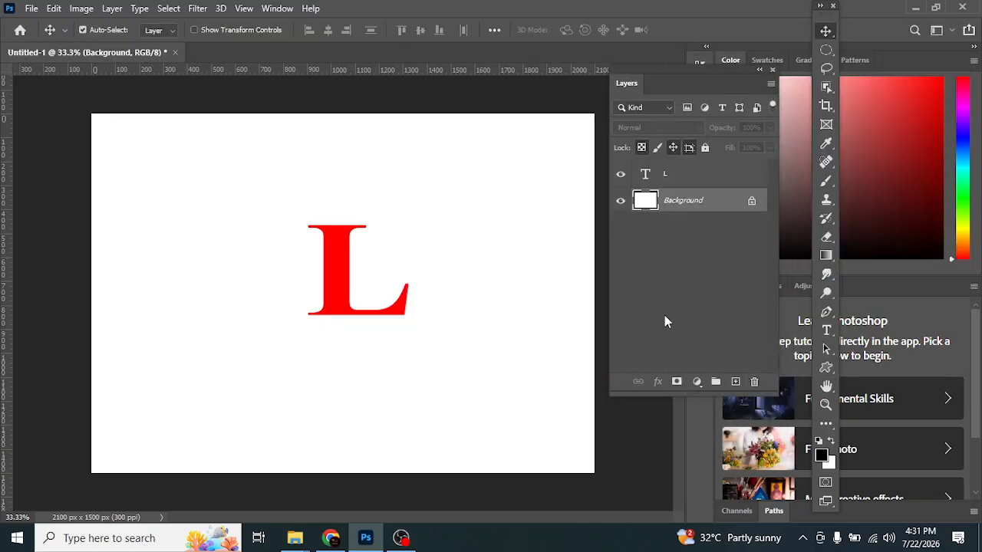
- Enable Drop Shadow on the letter L's layer and reset the effect's settings to their defaults
left_click(743, 178)
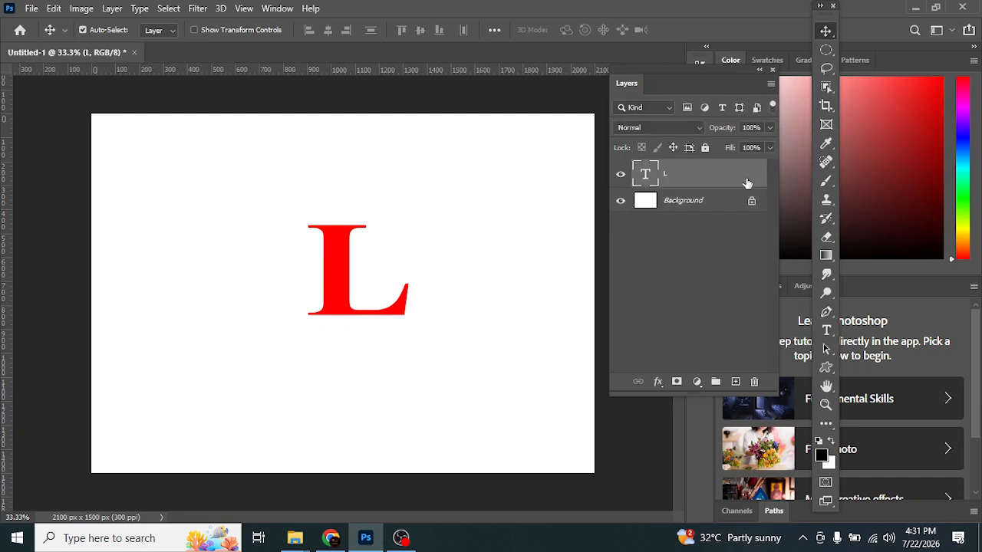
double_click(747, 182)
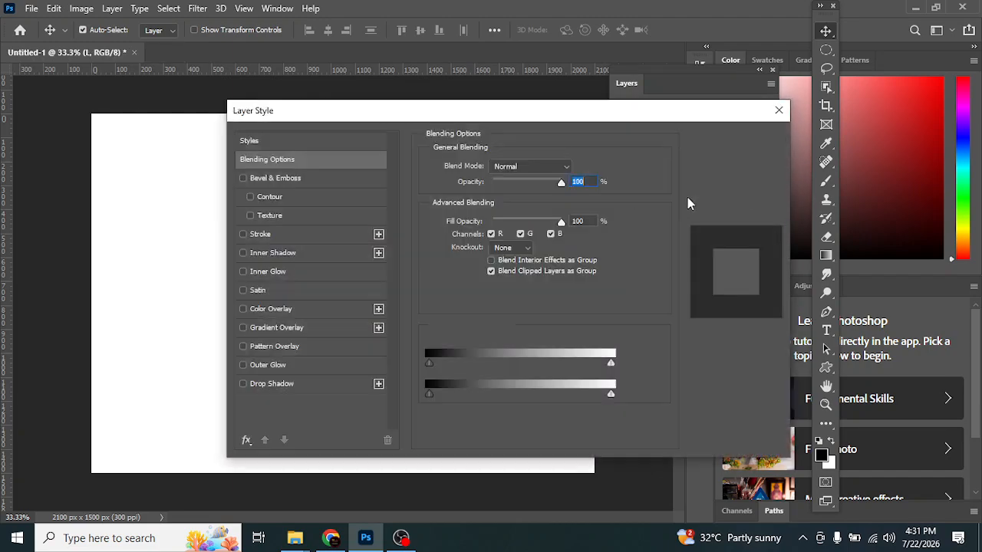
left_click(243, 384)
left_click_drag(361, 121, 571, 75)
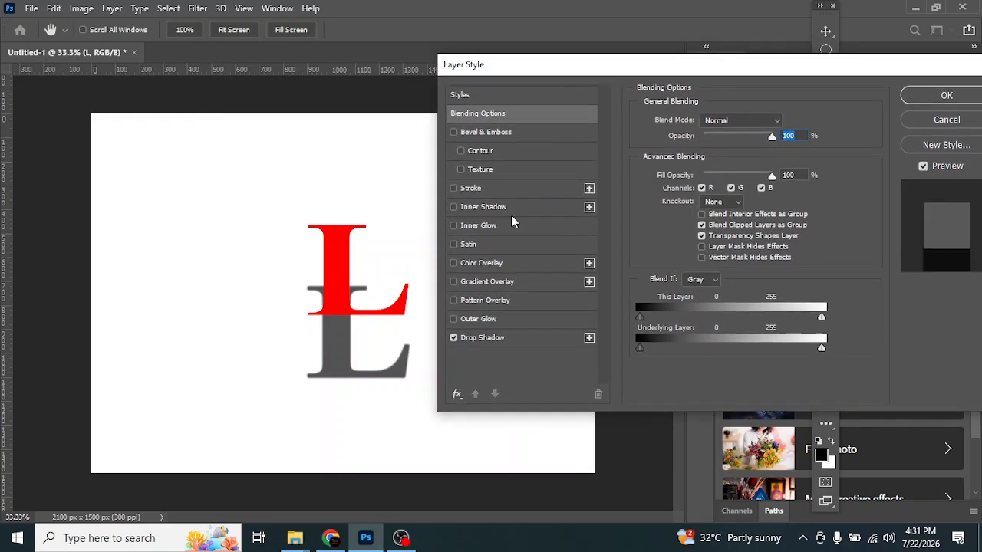
left_click(518, 346)
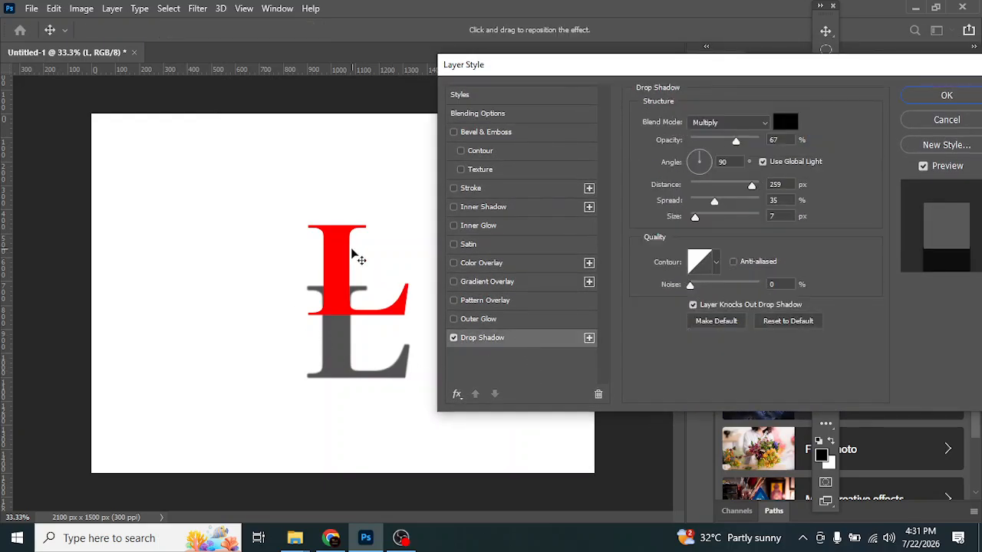
left_click(779, 322)
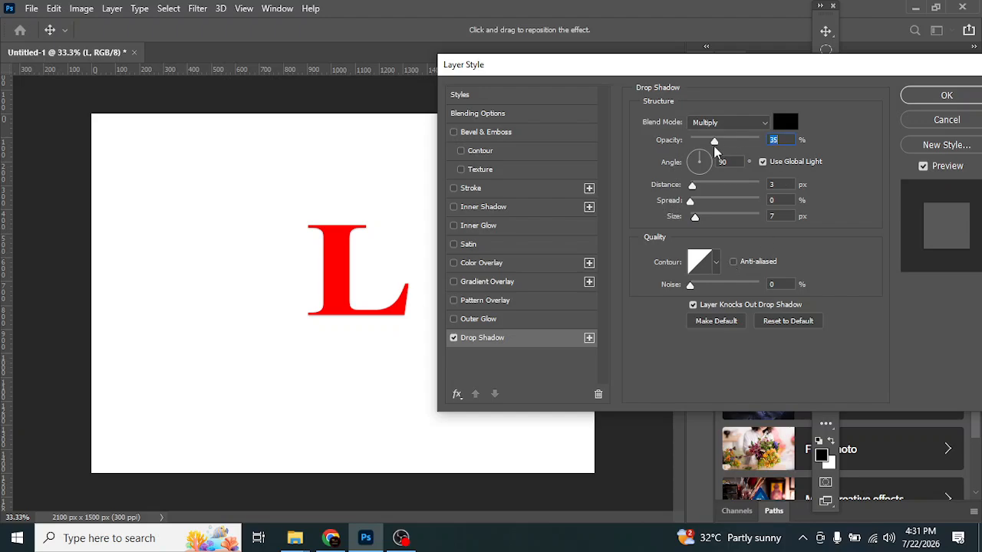
- Try a Drop Shadow with 89% opacity, 22° angle, 32 px distance, 30% spread and 27 px size, and cancel the layer style
left_click_drag(716, 144, 752, 143)
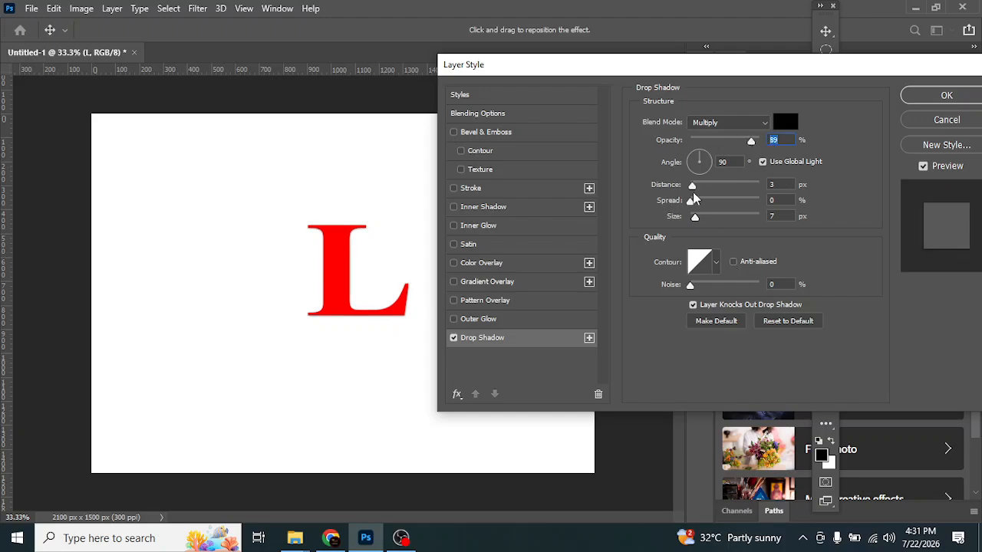
left_click_drag(693, 187, 705, 224)
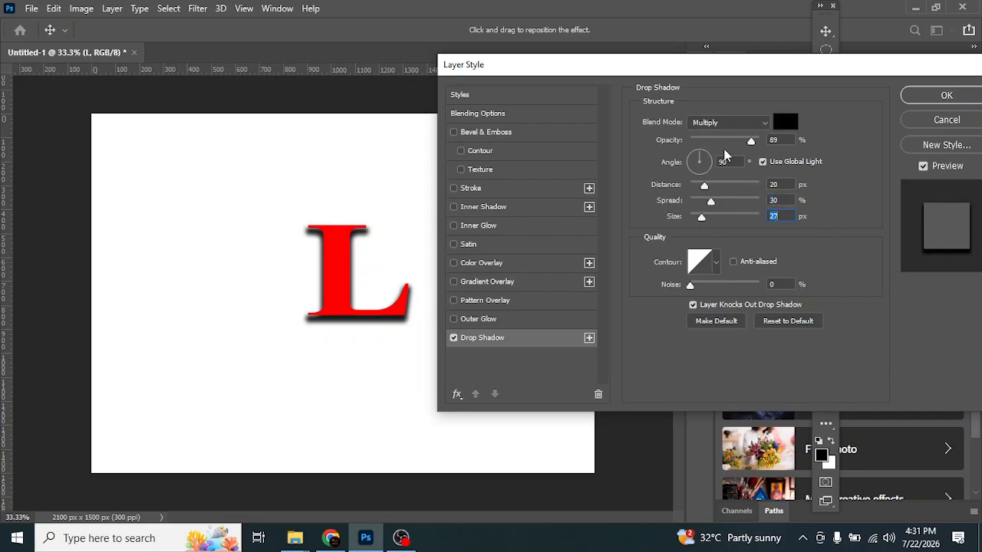
left_click_drag(705, 187, 714, 191)
mouse_move(697, 158)
left_mouse_down()
mouse_move(686, 160)
mouse_move(690, 181)
mouse_move(699, 169)
mouse_move(692, 165)
mouse_move(692, 183)
mouse_move(709, 176)
mouse_move(711, 159)
left_mouse_up()
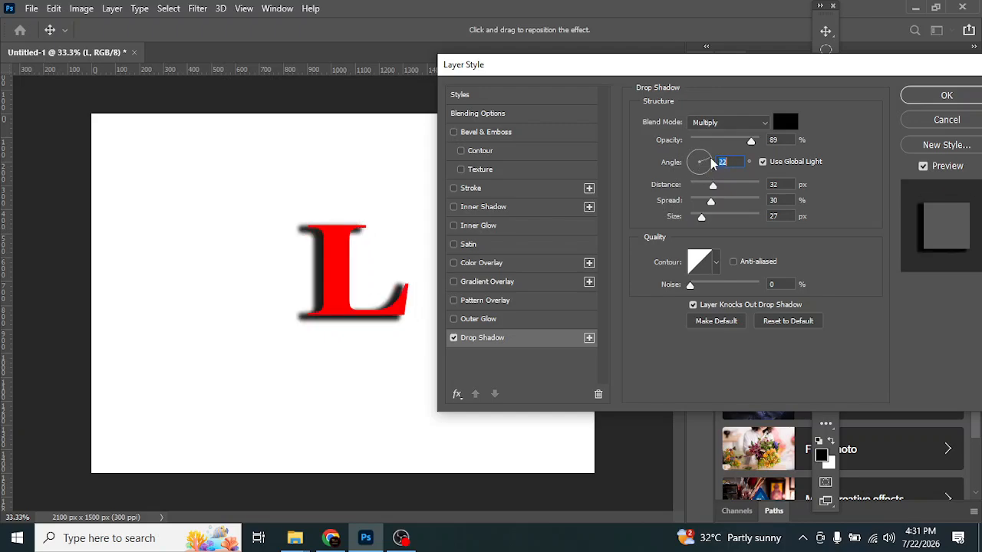
left_click(970, 120)
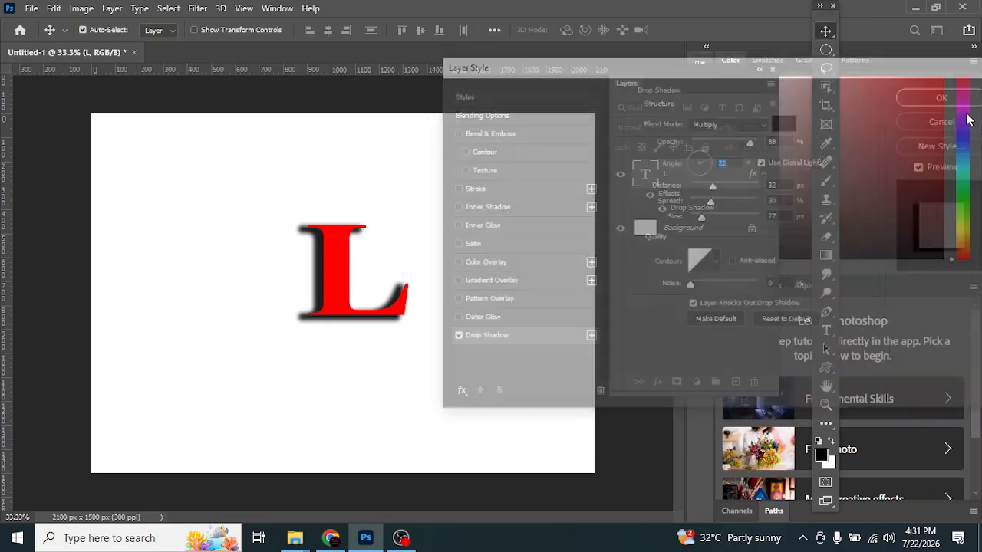
- Replace the letter L layer with a new empty layer and make an elliptical selection about 750 by 800 px in the middle of the canvas
left_click(754, 382)
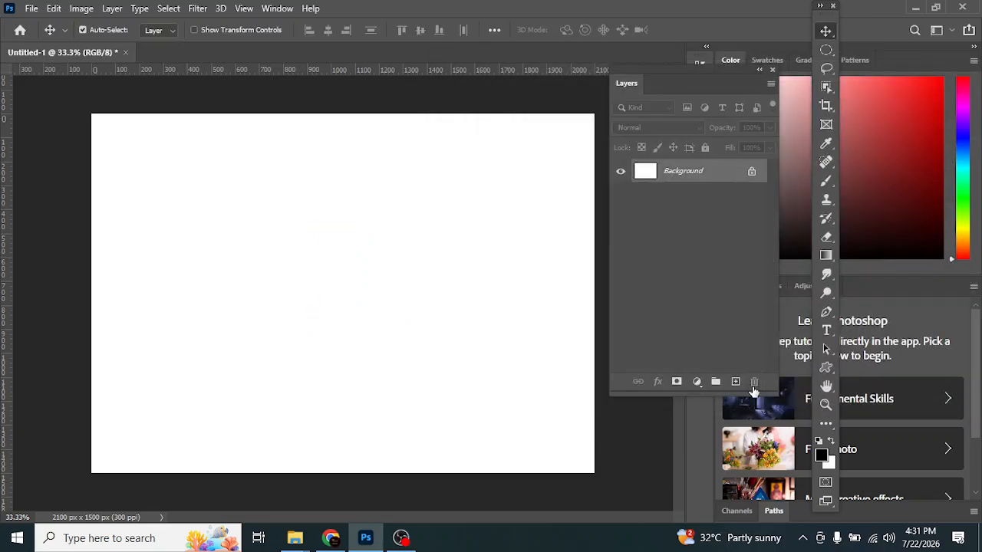
left_click(735, 382)
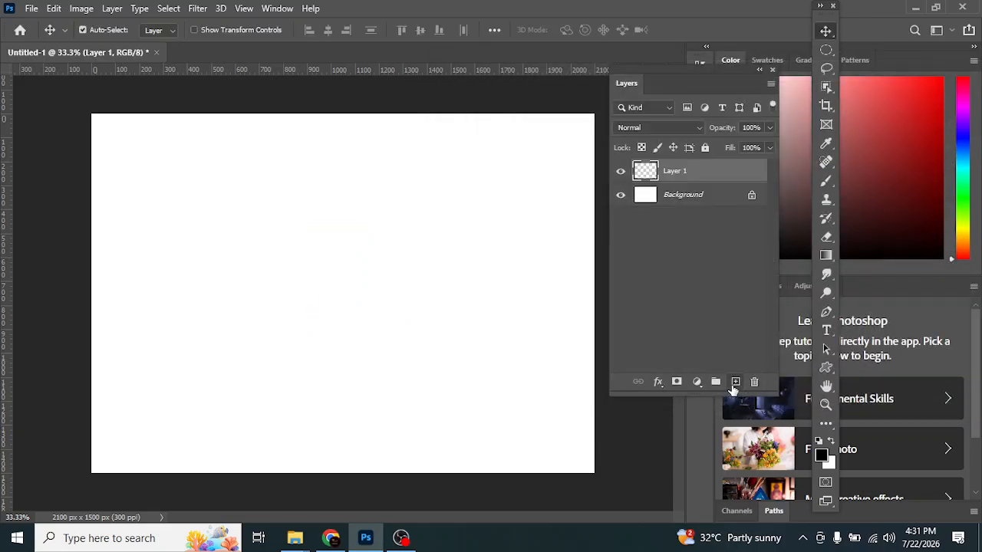
left_click(826, 51)
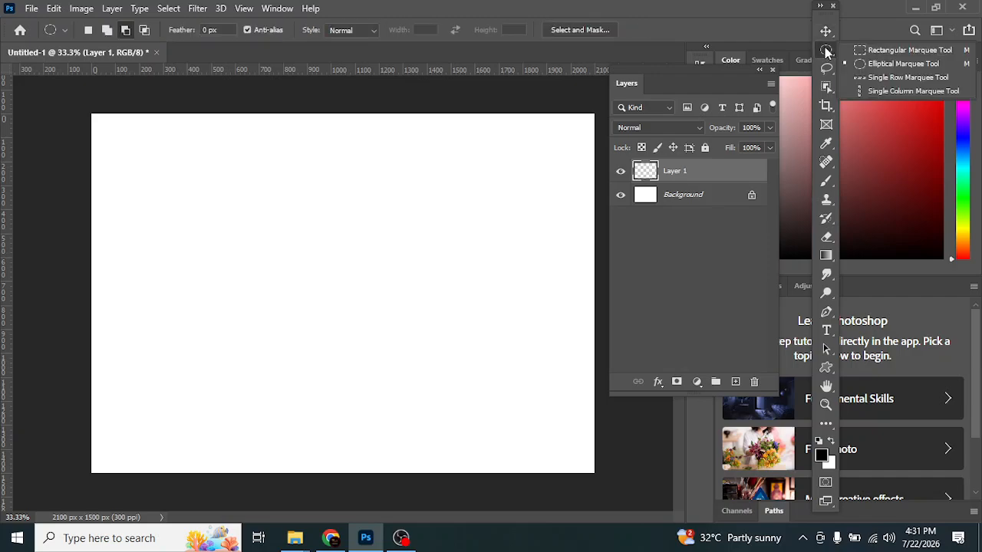
left_click(896, 66)
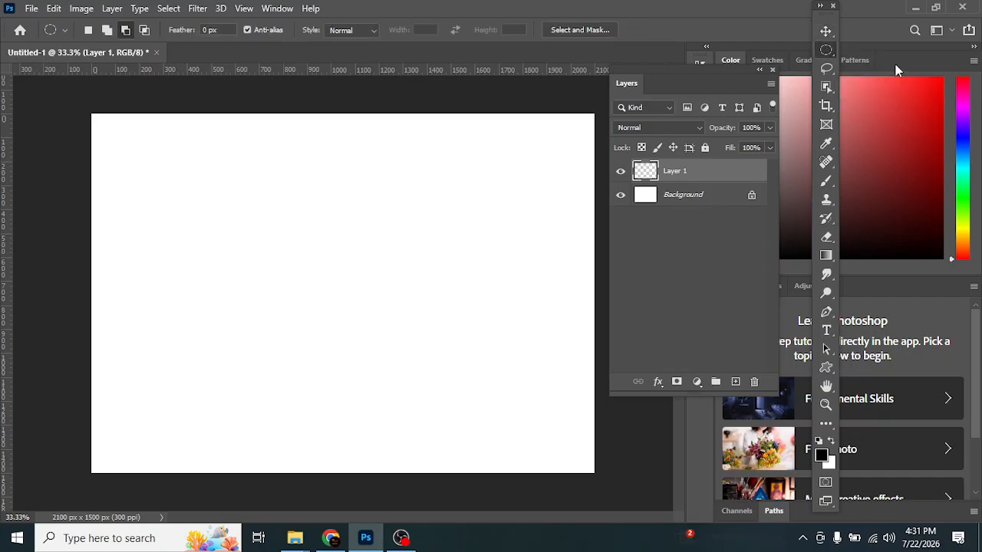
left_click_drag(256, 185, 434, 376)
- Set the foreground colour to pure red, fill the elliptical selection with it and deselect
left_click(822, 456)
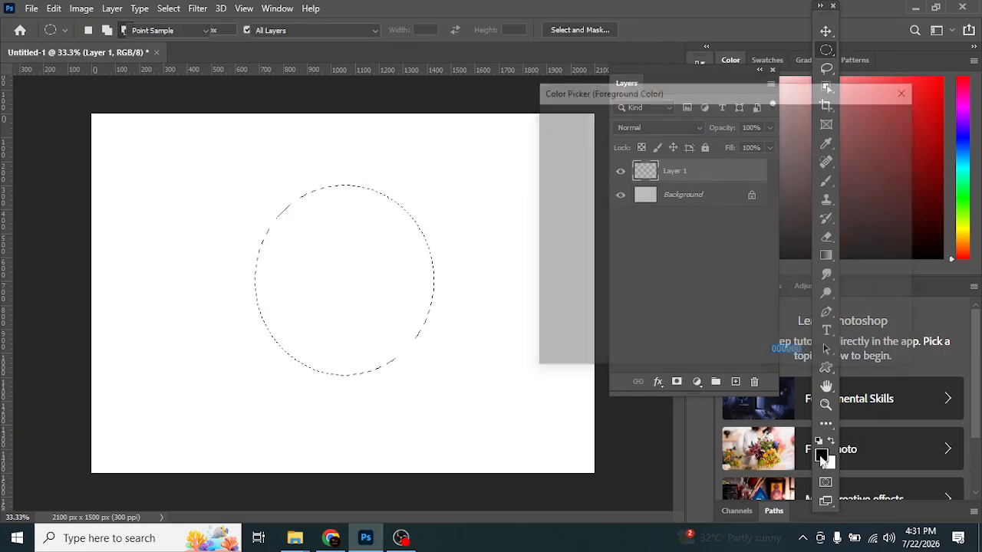
left_click_drag(746, 148, 754, 93)
left_click_drag(686, 146, 727, 123)
left_click(883, 119)
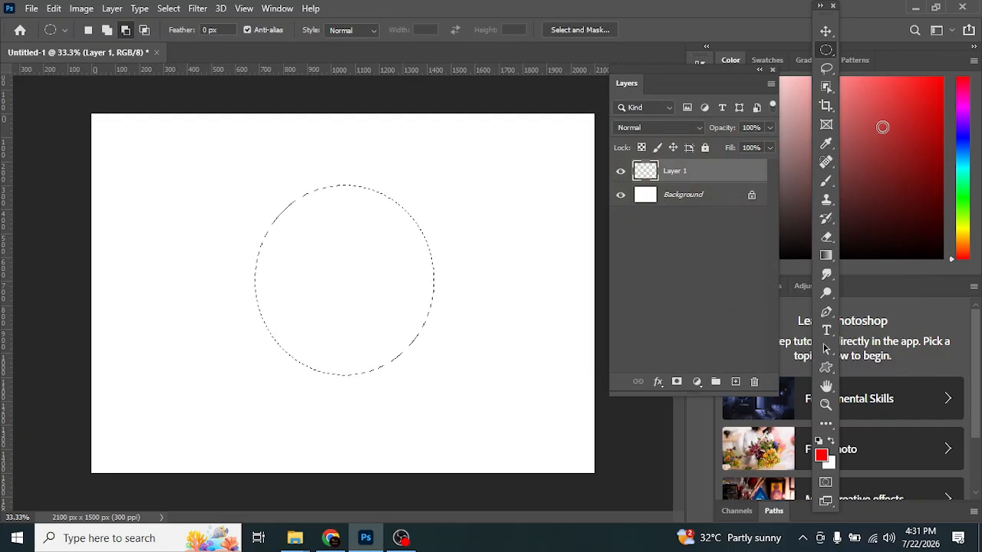
key("alt+BackSpace")
key("ctrl+d")
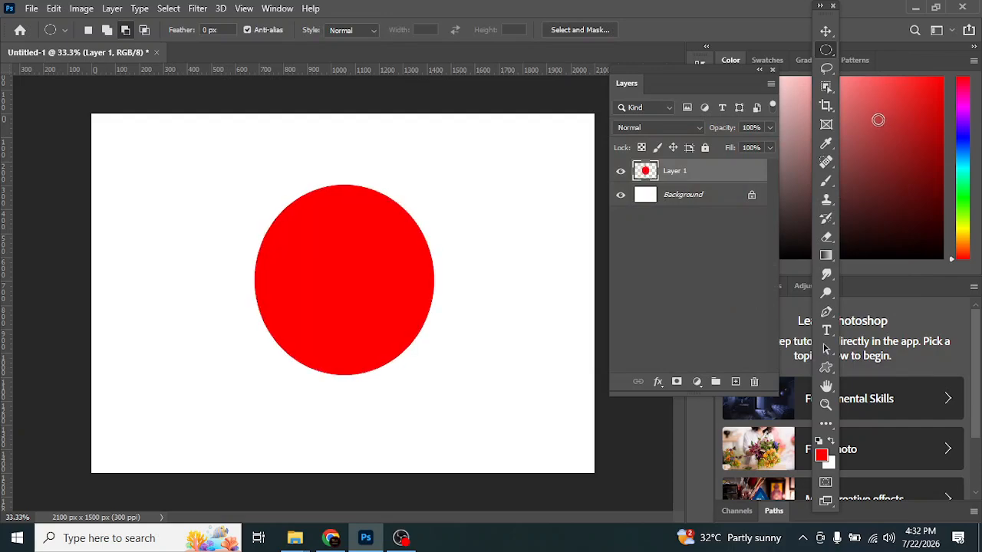
- Enable Bevel & Emboss on the red ellipse's layer and show the effect's settings
double_click(729, 174)
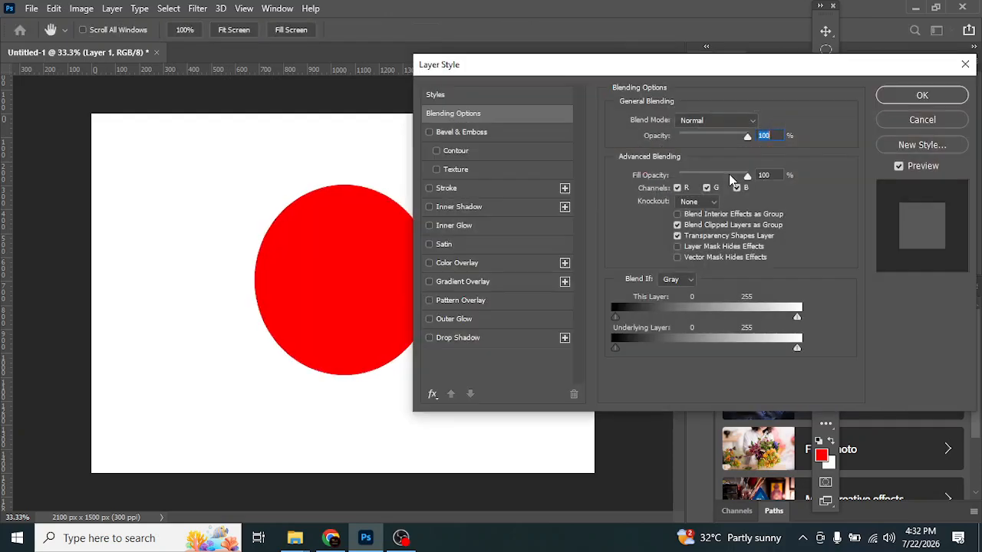
left_click_drag(544, 69, 666, 63)
left_click(605, 115)
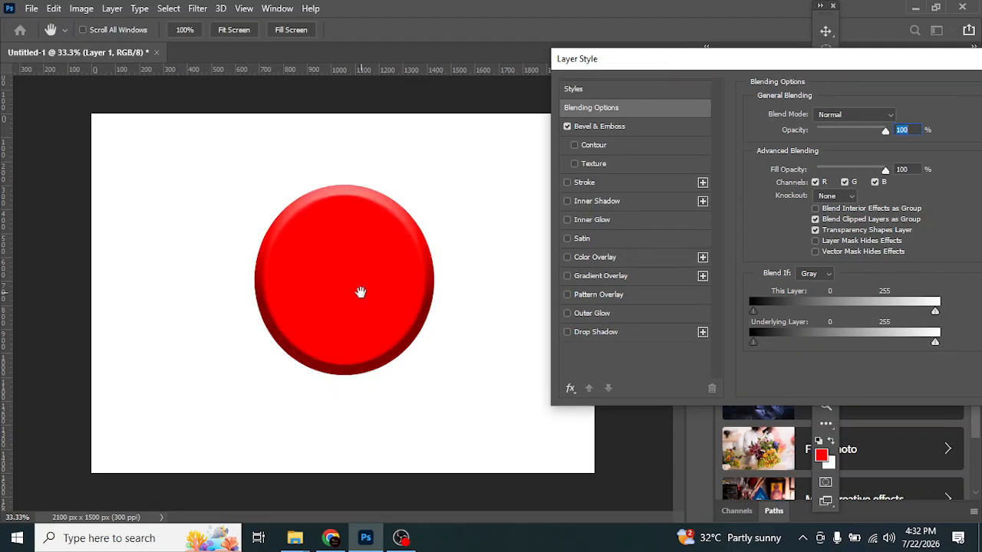
left_click(654, 128)
- Set the ellipse's Bevel & Emboss to 1000% depth, 38 px size, 0 px soften, -148° angle and 0° altitude
mouse_move(827, 178)
left_mouse_down()
mouse_move(861, 178)
mouse_move(814, 184)
mouse_move(835, 189)
mouse_move(824, 189)
left_mouse_up()
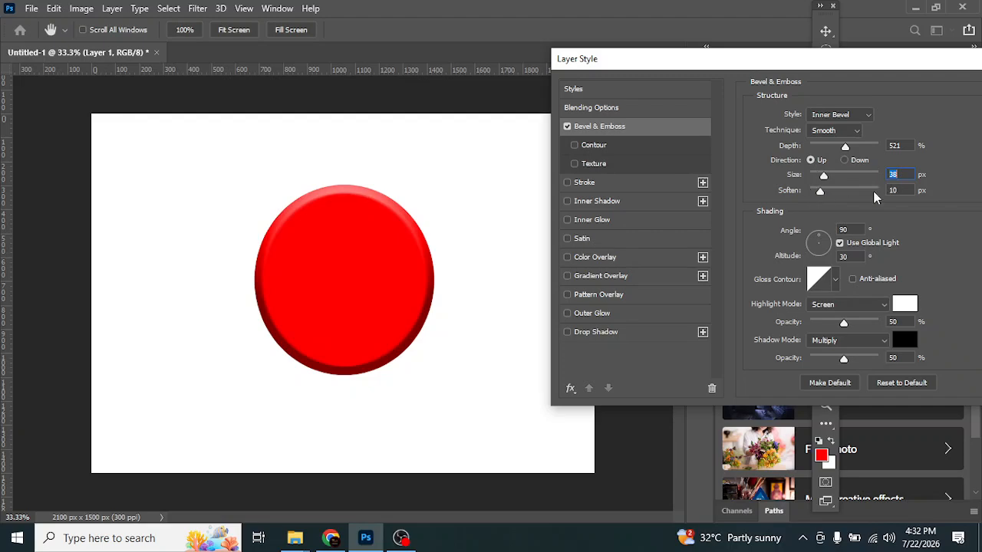
key("Tab")
left_click_drag(846, 150, 960, 174)
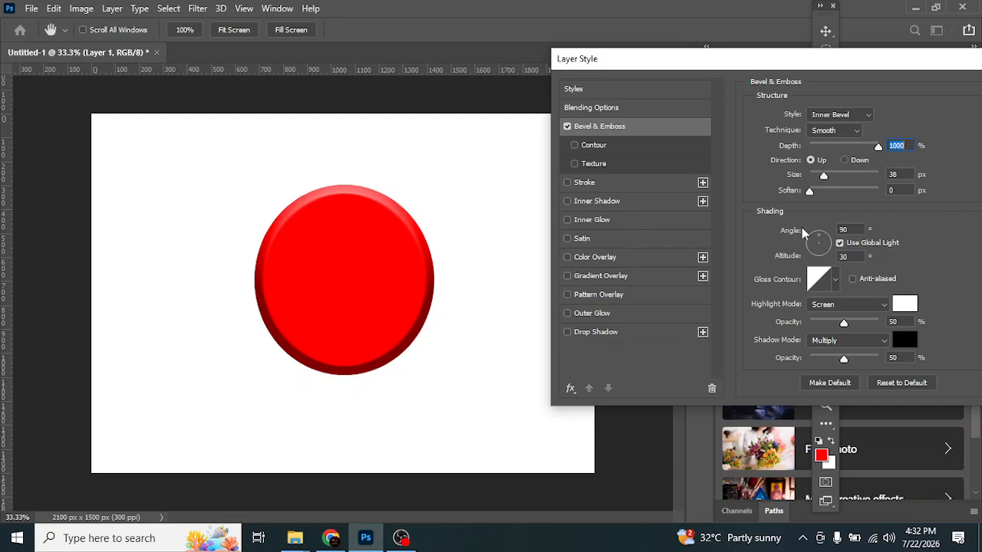
left_click_drag(821, 238, 807, 259)
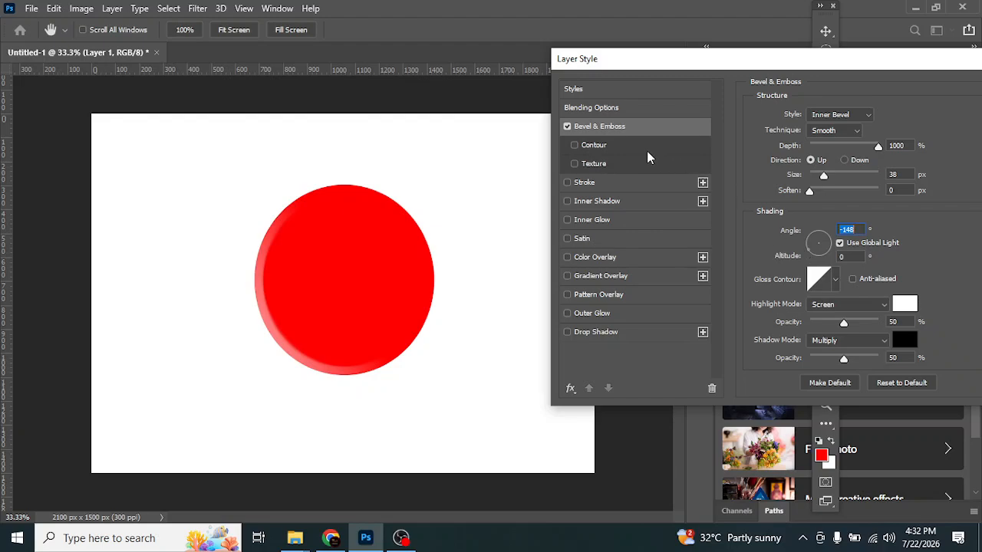
- Turn off Bevel & Emboss on the red ellipse, cancel the layer style and delete the ellipse's layer
left_click(567, 126)
left_click_drag(976, 50, 886, 82)
left_click(970, 140)
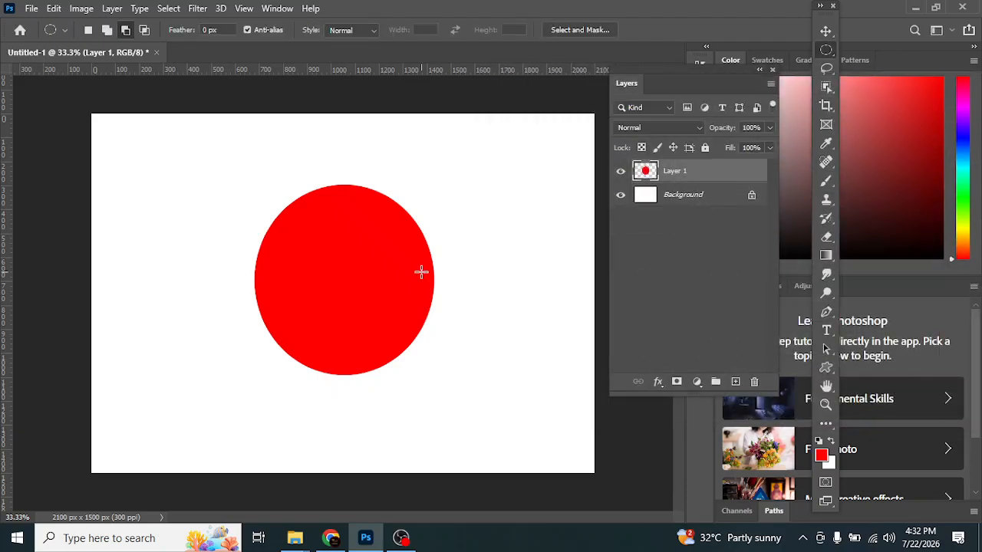
left_click(754, 381)
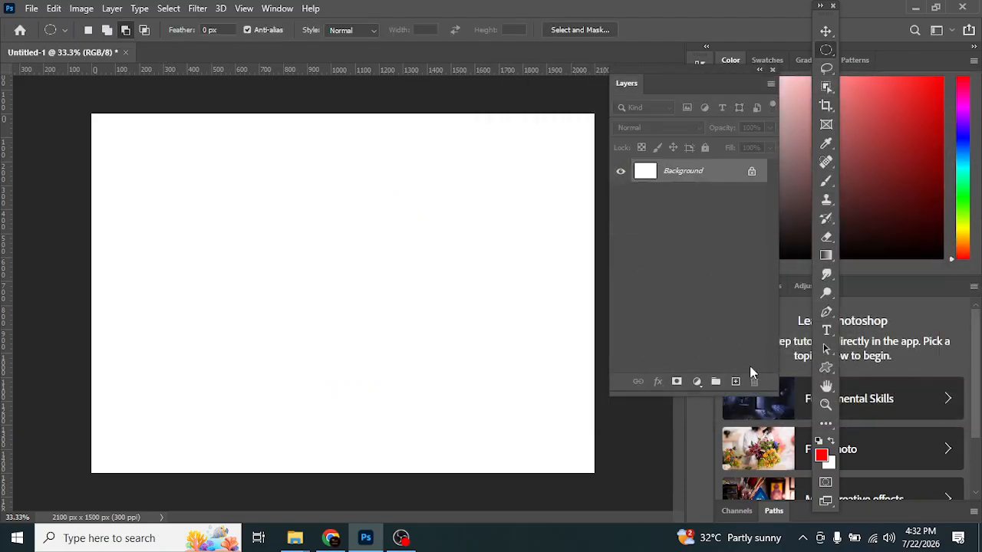
- Add a new layer and make an upright rectangular selection about 400 by 620 px near the middle of the canvas
left_click(735, 382)
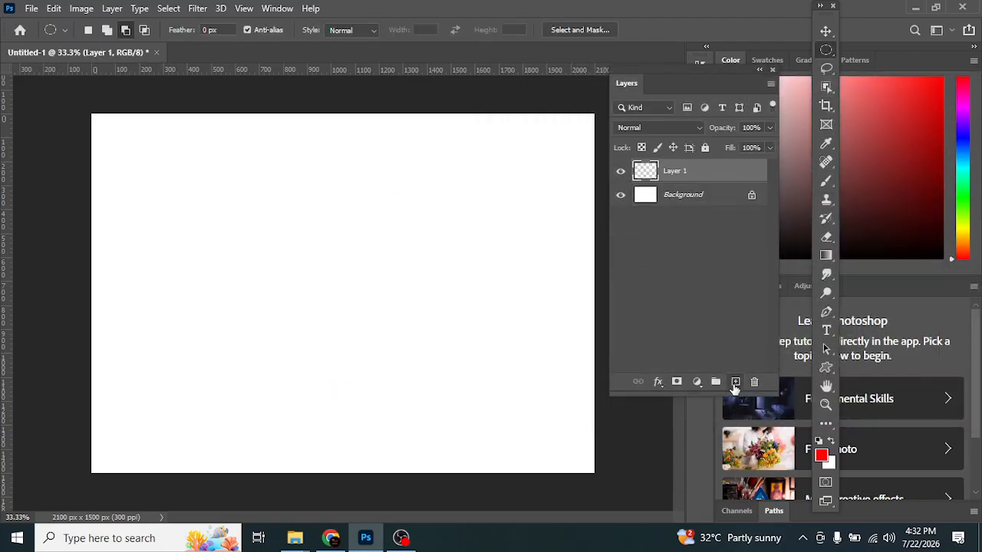
right_click(826, 51)
left_click(882, 48)
left_click_drag(313, 191, 409, 341)
- Set the foreground colour to dark olive 574800 and fill the rectangular selection with it
left_click(822, 455)
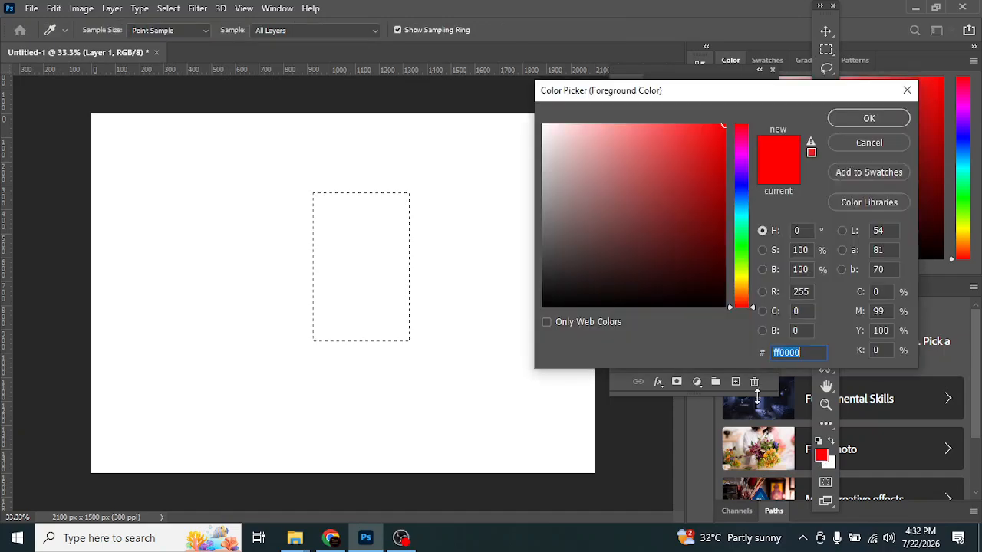
left_click(742, 283)
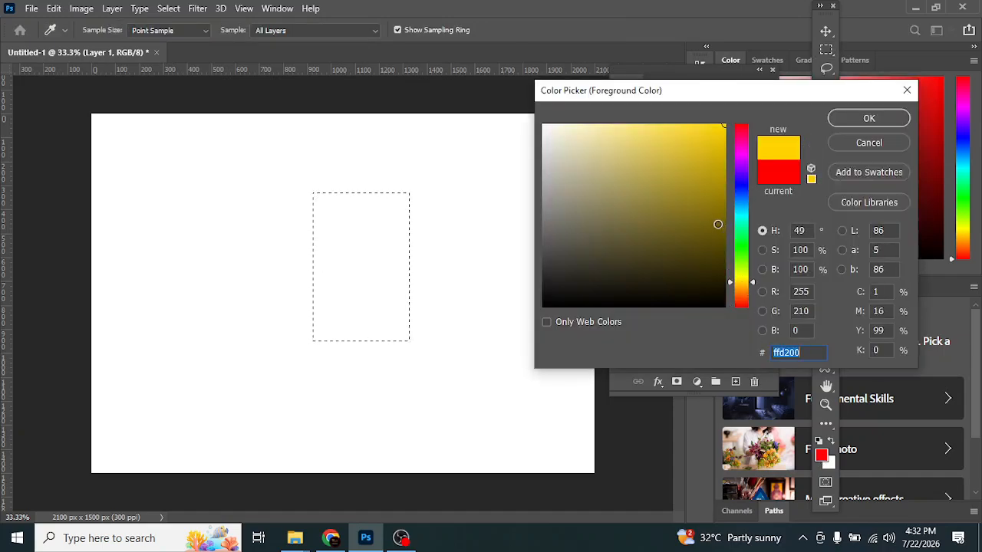
left_click_drag(721, 239, 734, 245)
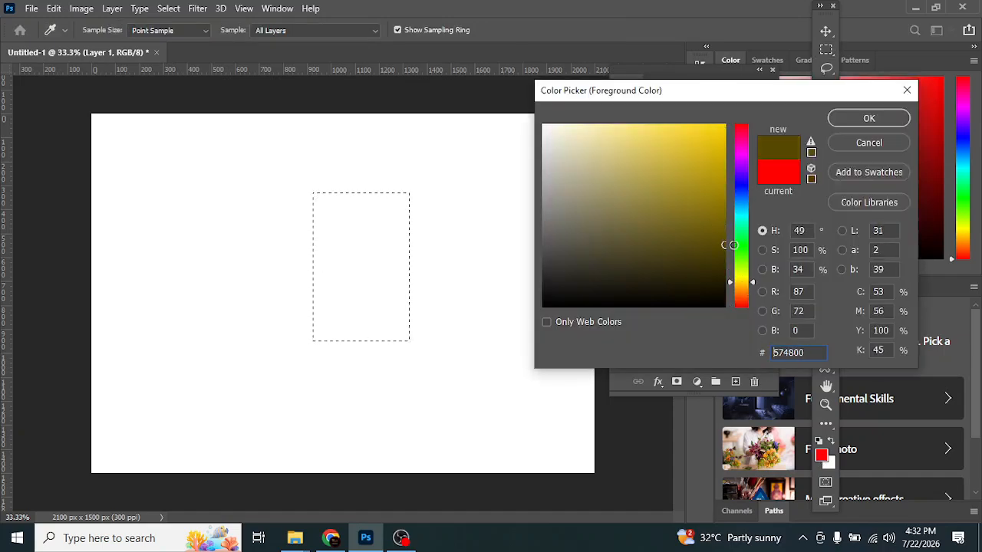
left_click(880, 118)
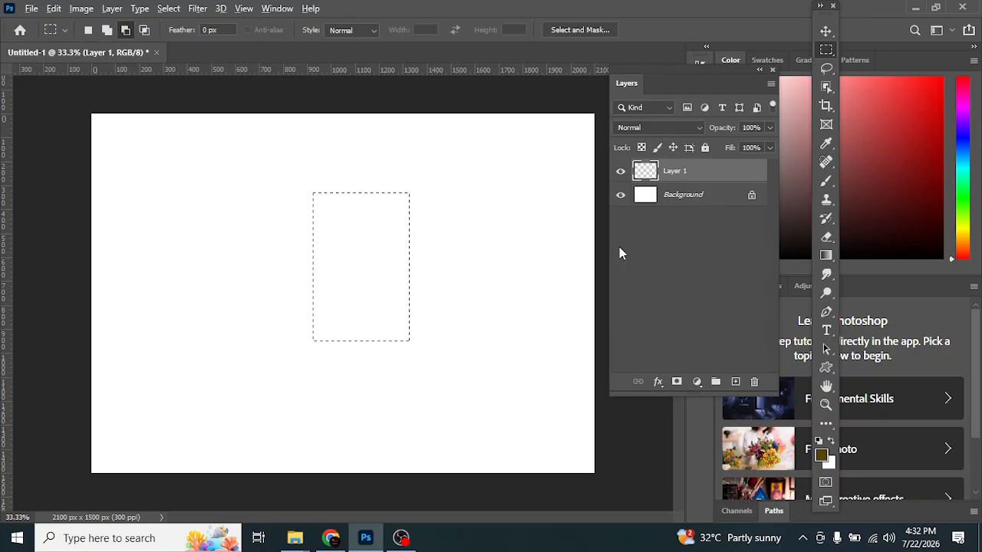
key("alt+BackSpace")
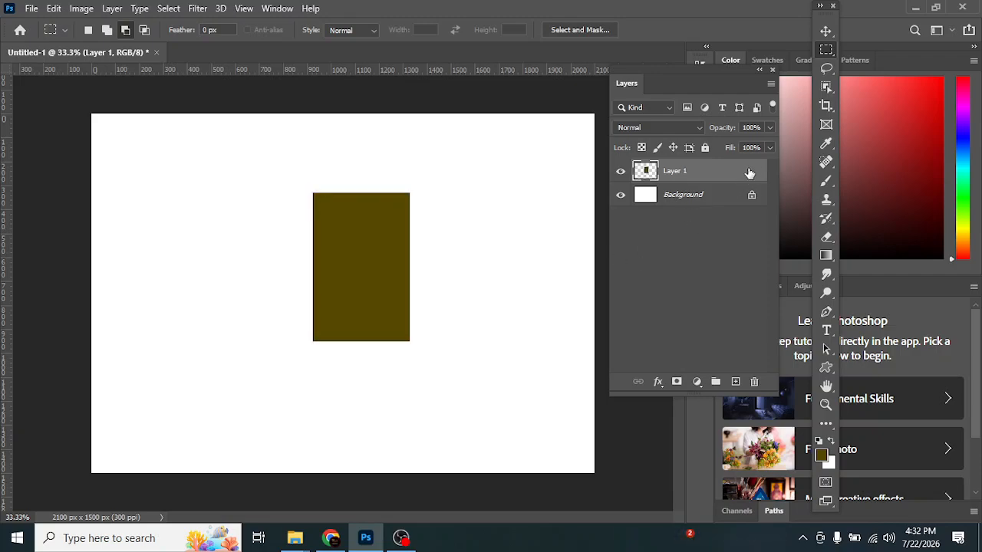
- Enable Bevel & Emboss on the olive rectangle's layer with the effect's settings open and the rectangle in view
double_click(672, 164)
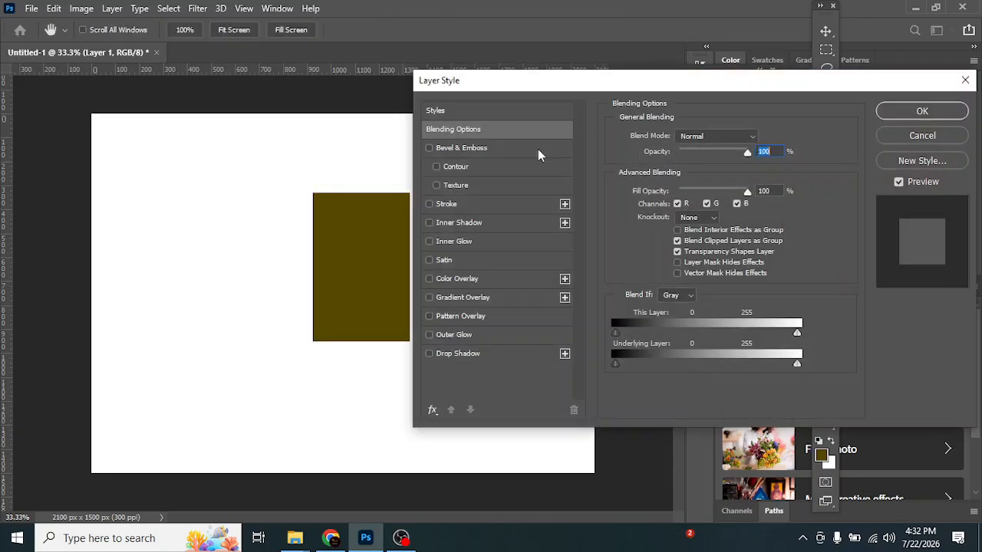
left_click(478, 148)
left_click_drag(537, 83, 590, 73)
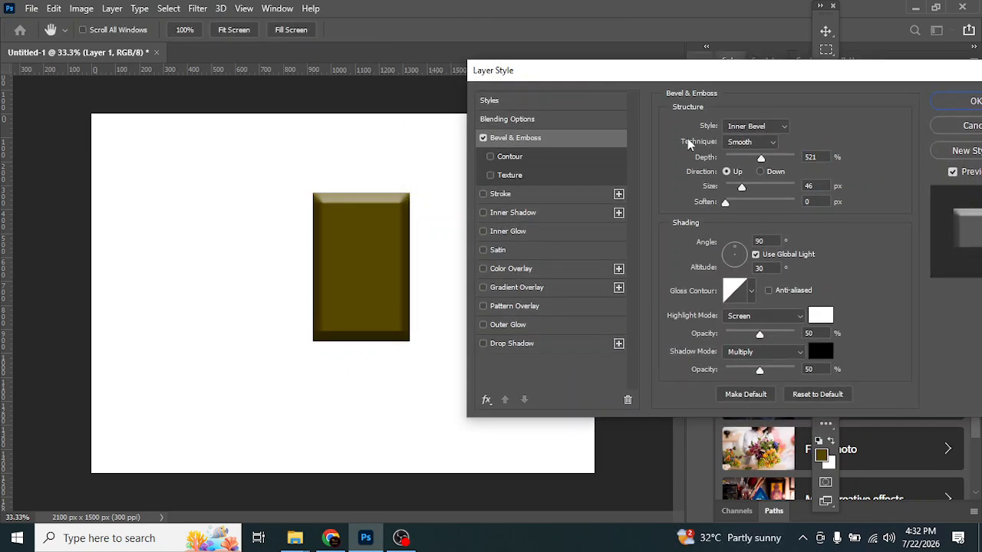
- Apply a Bevel & Emboss size of 103 px to the olive rectangle and duplicate it into a two-by-two block of touching tiles
left_click_drag(741, 190, 759, 191)
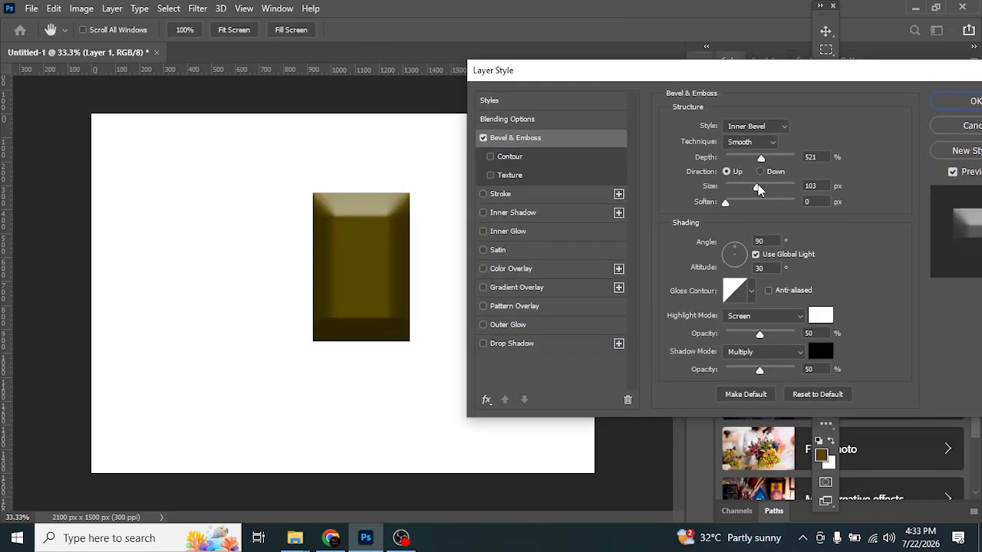
left_click(952, 104)
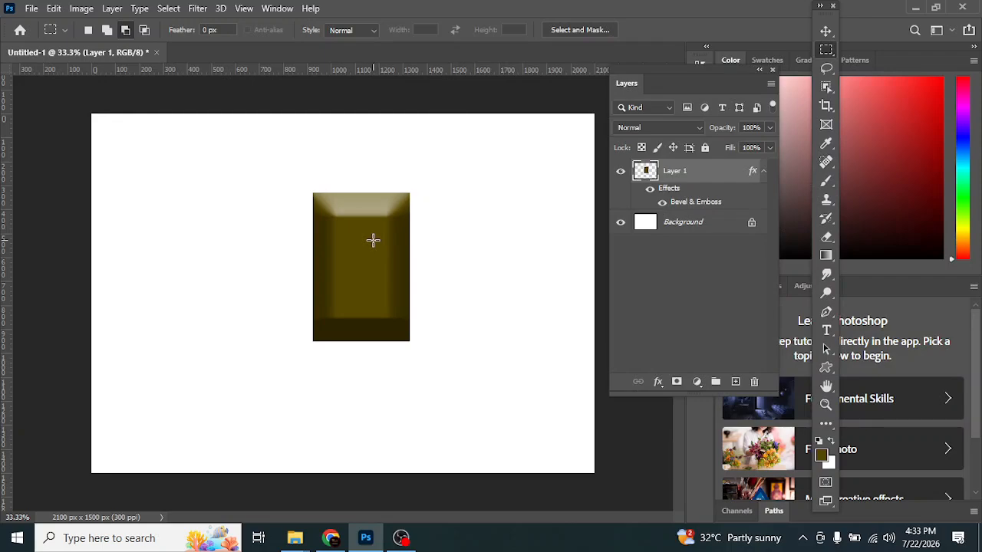
left_click(827, 31)
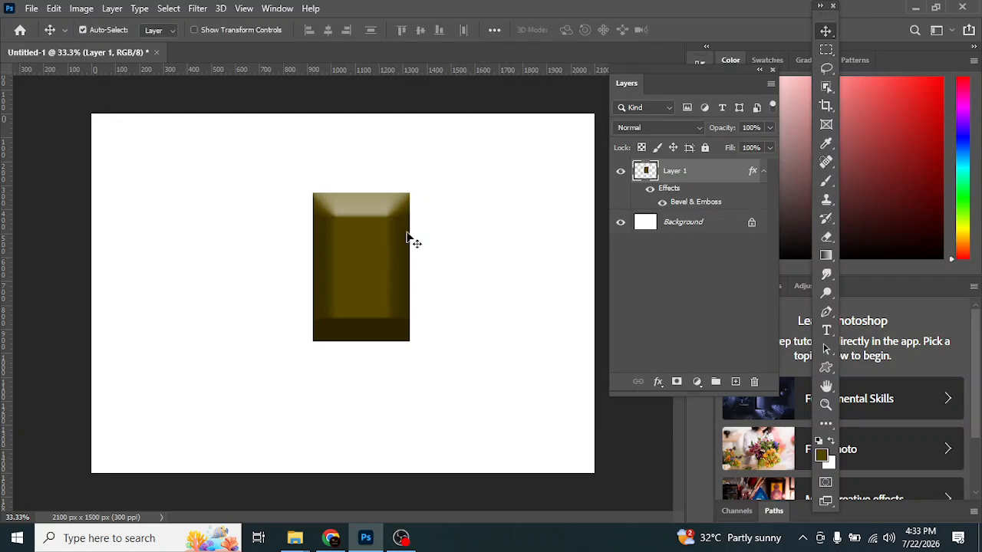
left_click_drag(373, 281, 267, 388)
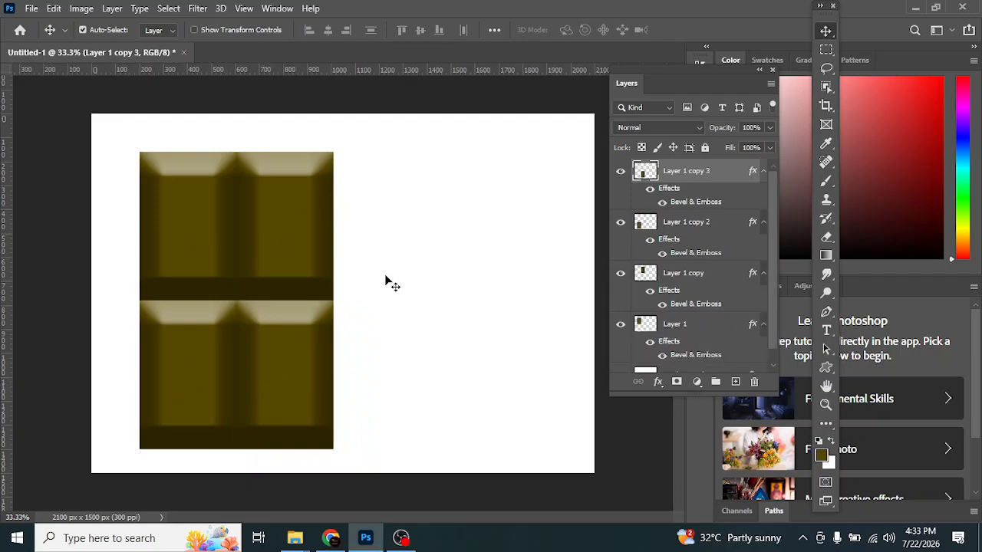
- Identify the layer of the block's upper-right tile by briefly hiding and showing individual layers, and select that layer
left_click(621, 172)
left_click(621, 171)
scroll(626, 200, "down", 1)
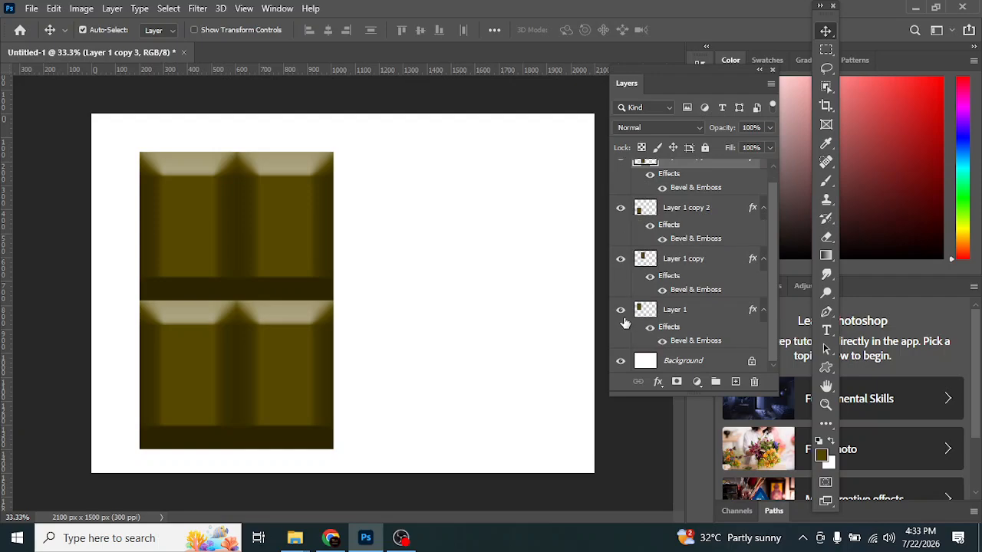
left_click(622, 315)
left_click(621, 313)
left_click(620, 266)
left_click(620, 264)
left_click(679, 259)
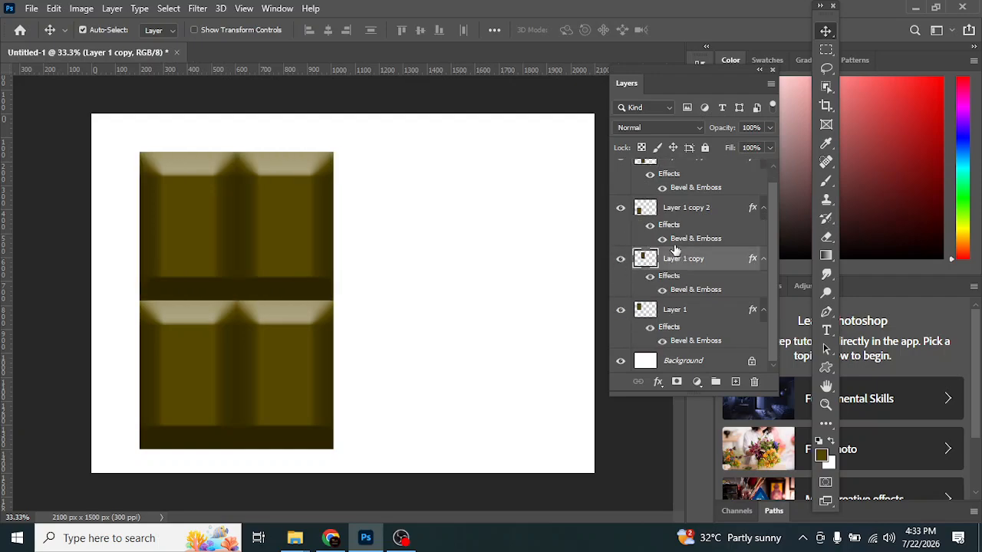
- Delete a ragged, bite-shaped area from the outer top corner of the upper-right tile using a freehand Lasso selection, and deselect
left_click(828, 69)
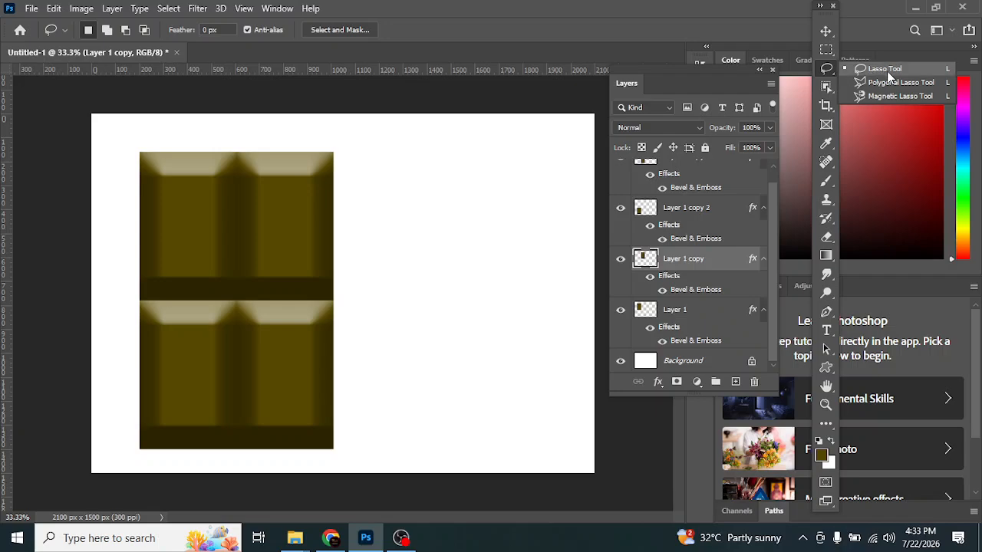
left_click(887, 70)
mouse_move(378, 198)
left_mouse_down()
mouse_move(294, 202)
mouse_move(275, 188)
mouse_move(268, 146)
mouse_move(316, 131)
mouse_move(341, 138)
mouse_move(380, 198)
left_mouse_up()
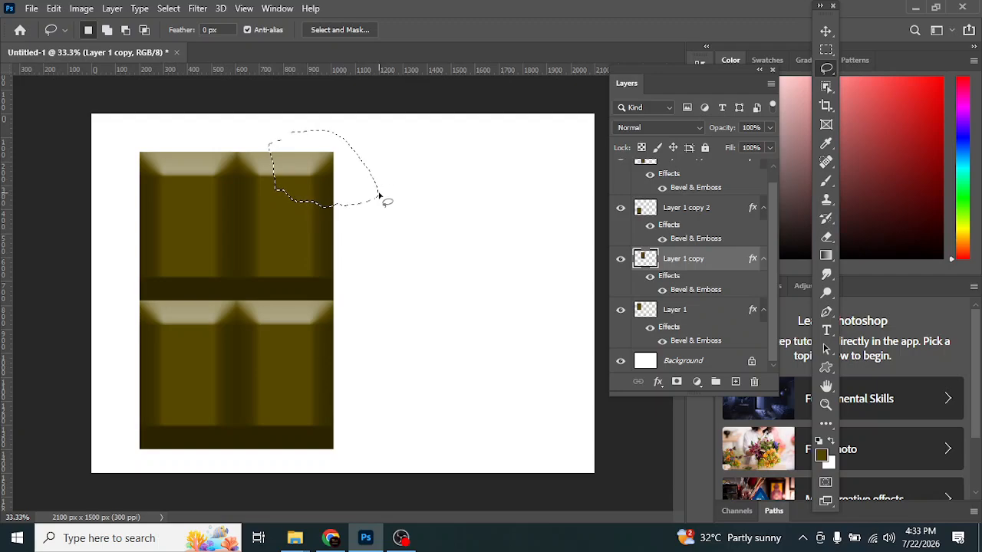
key("Delete")
key("ctrl+d")
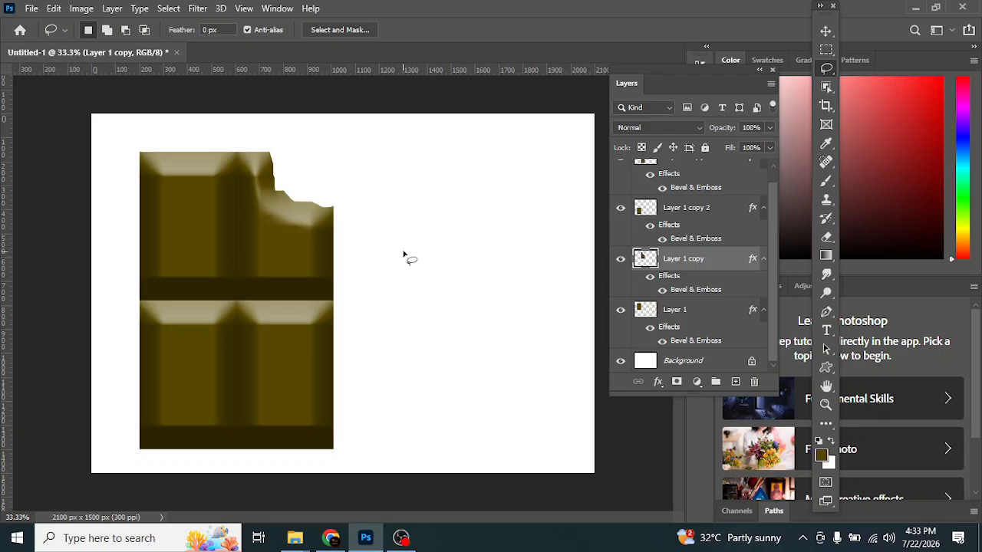
left_click(415, 544)
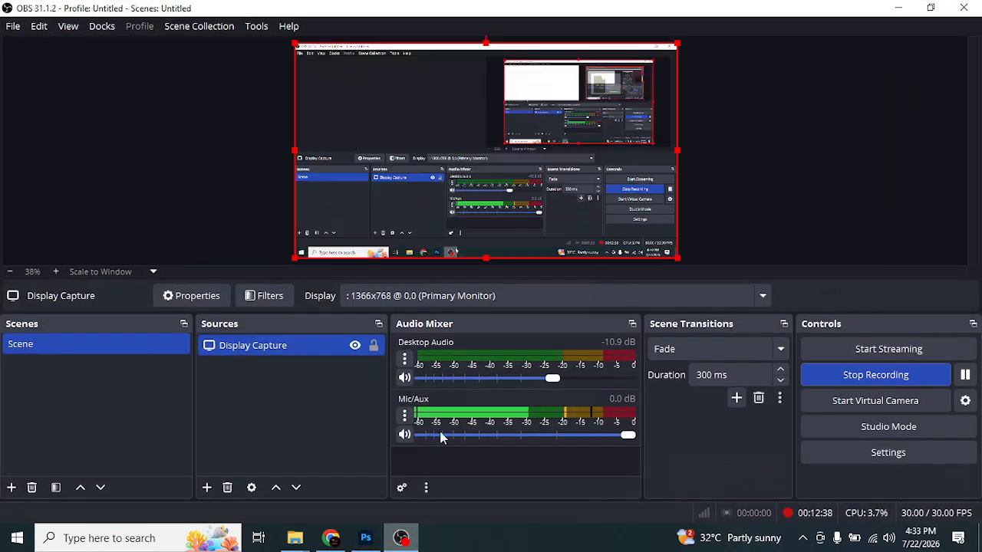